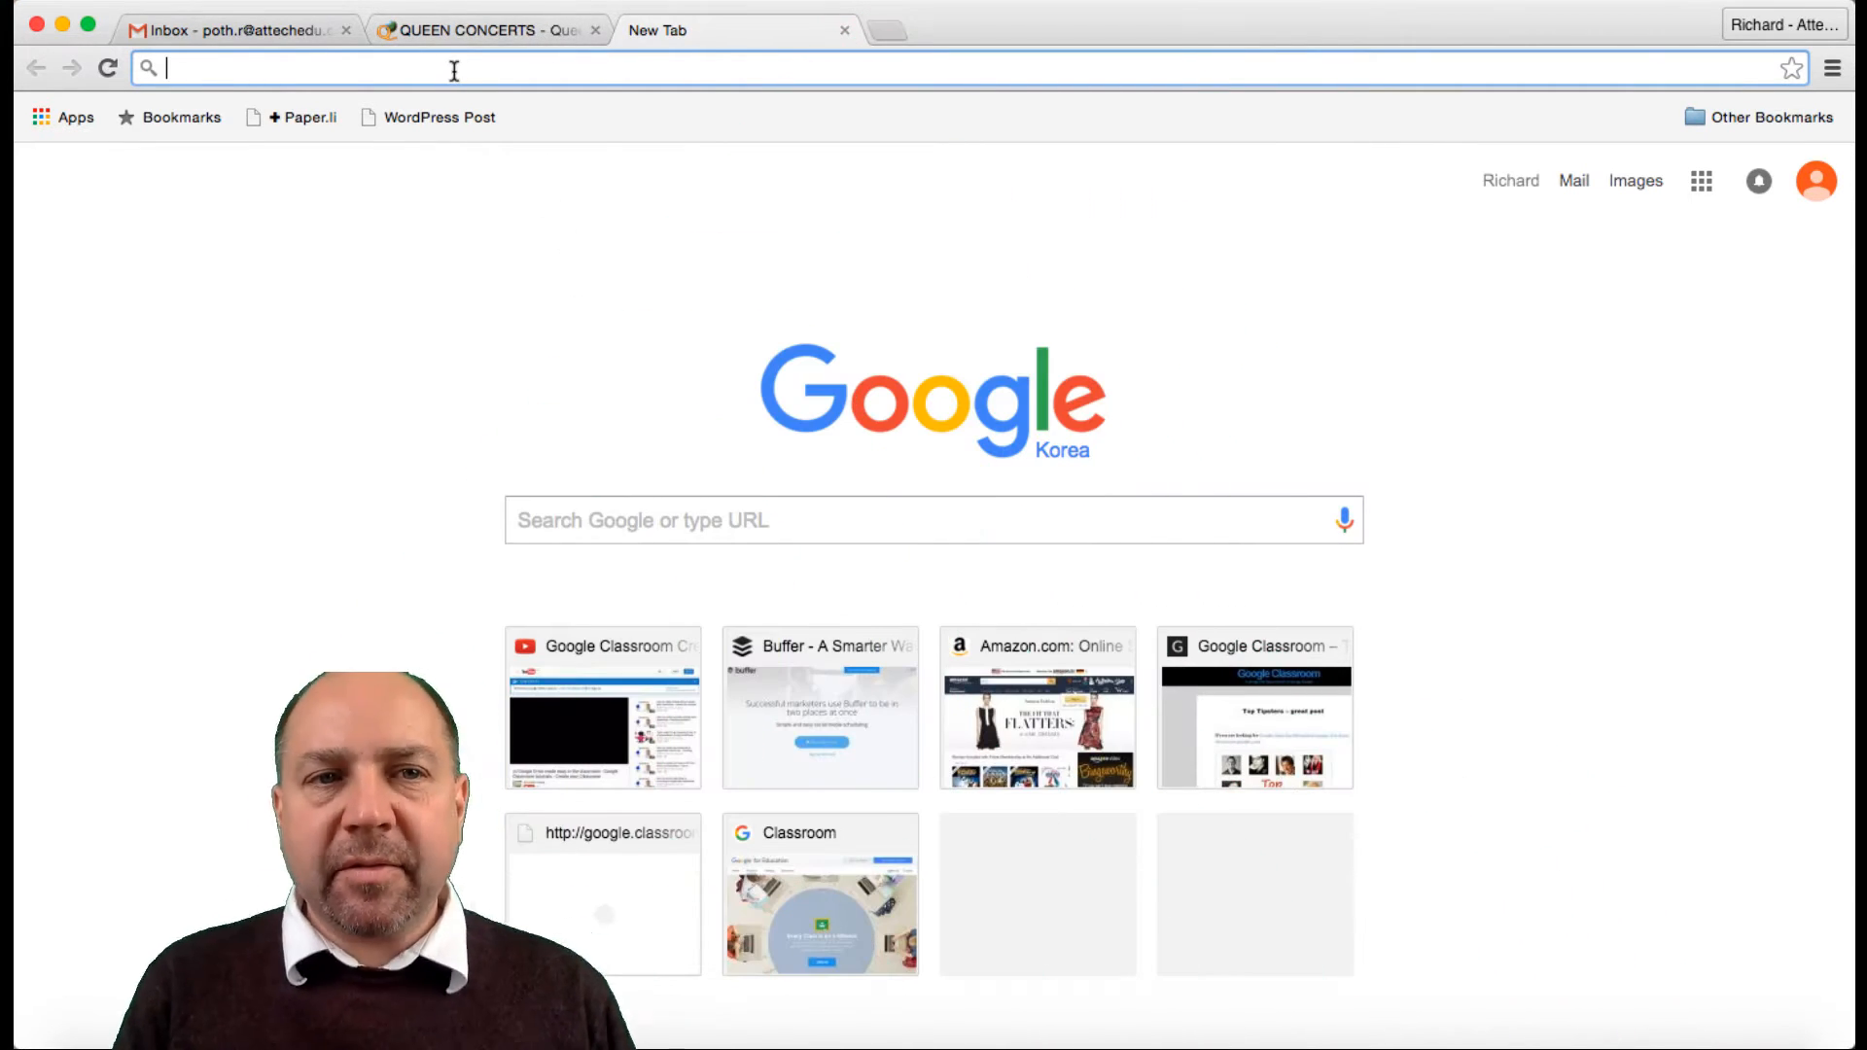
# Search the web for "google tour builder" and open the Google Tour Builder site
pyautogui.click(451, 68)
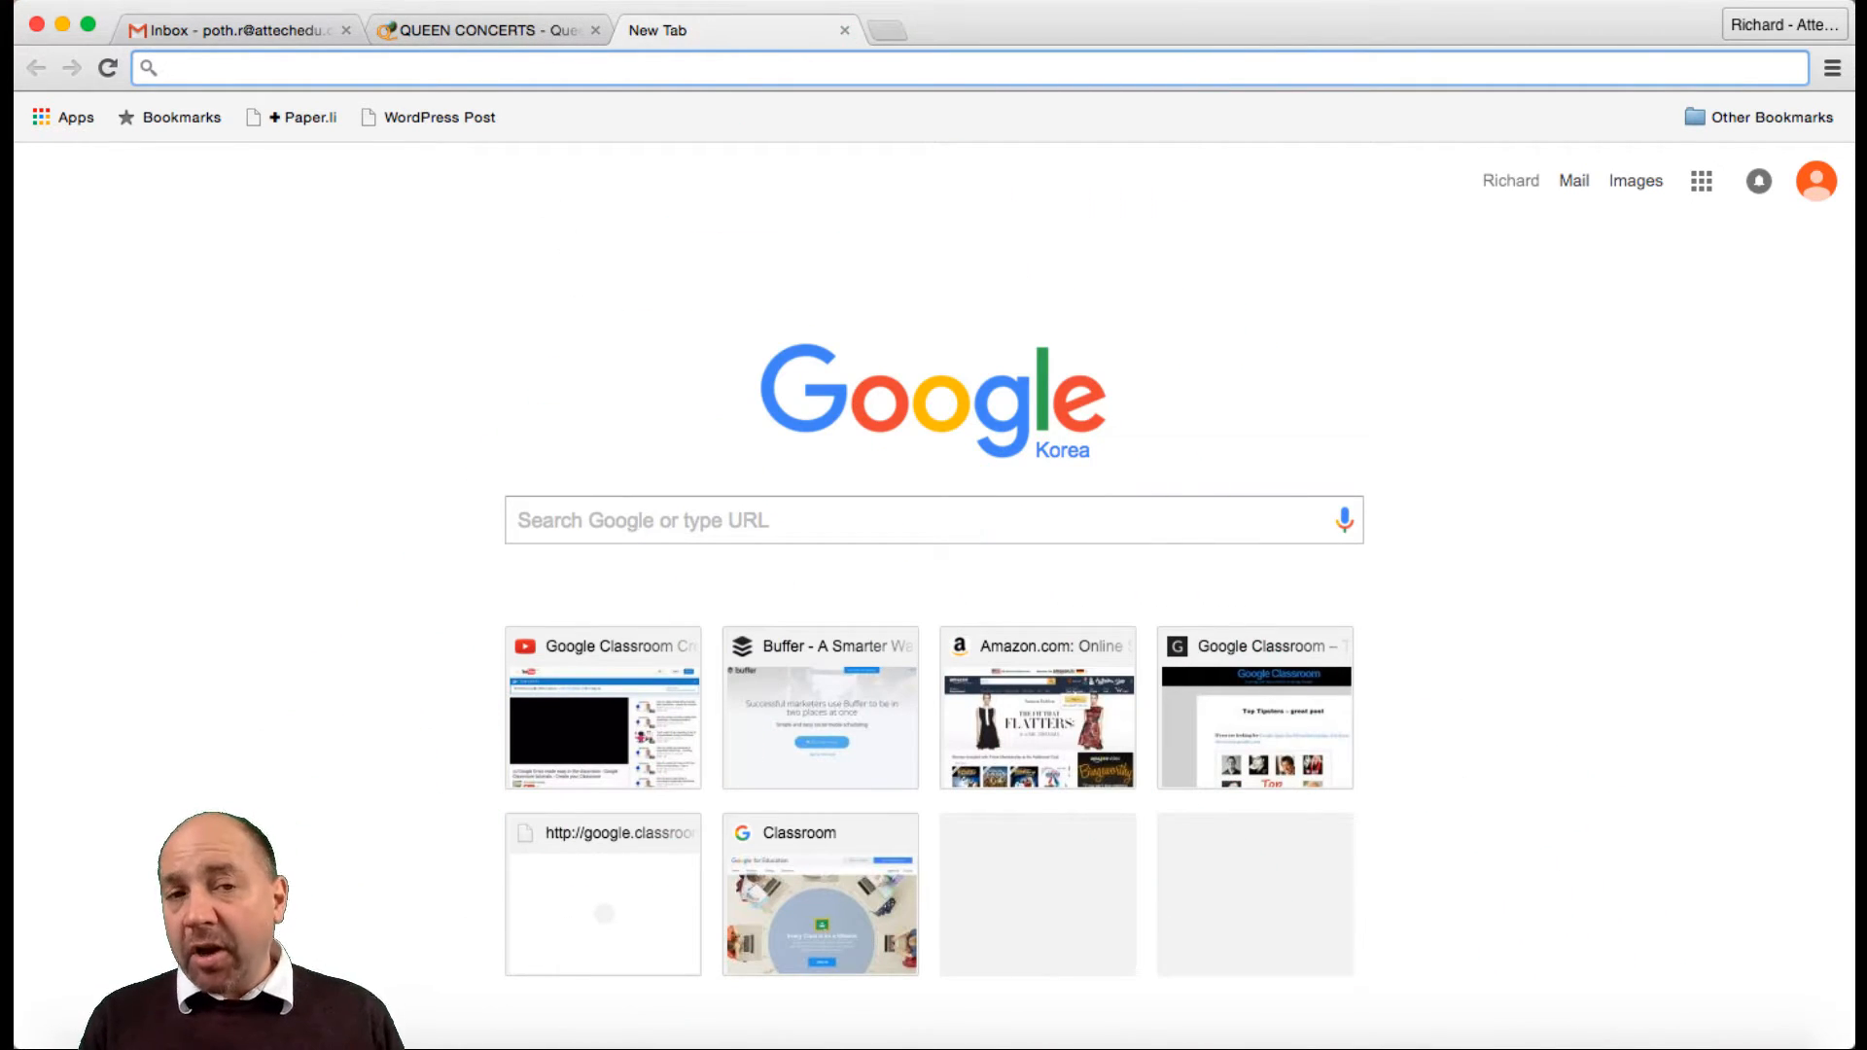
pyautogui.write('google tour ')
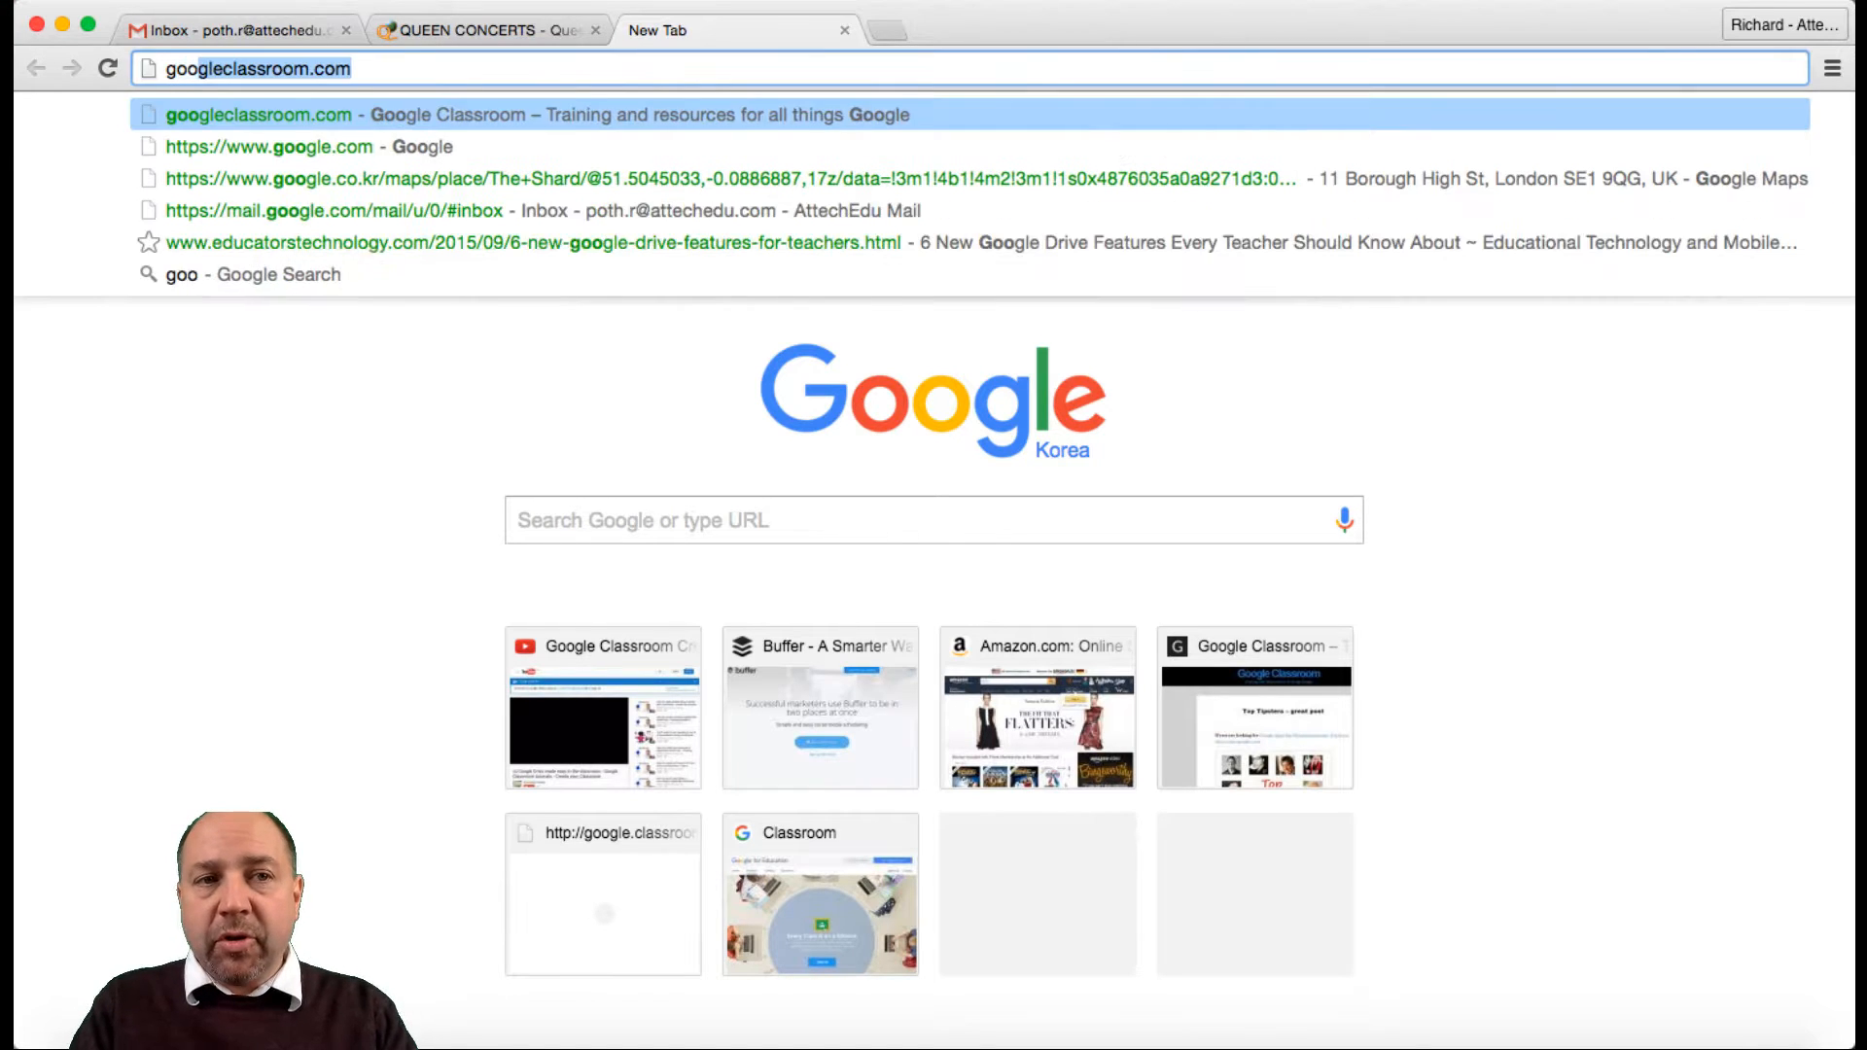
pyautogui.write('builder')
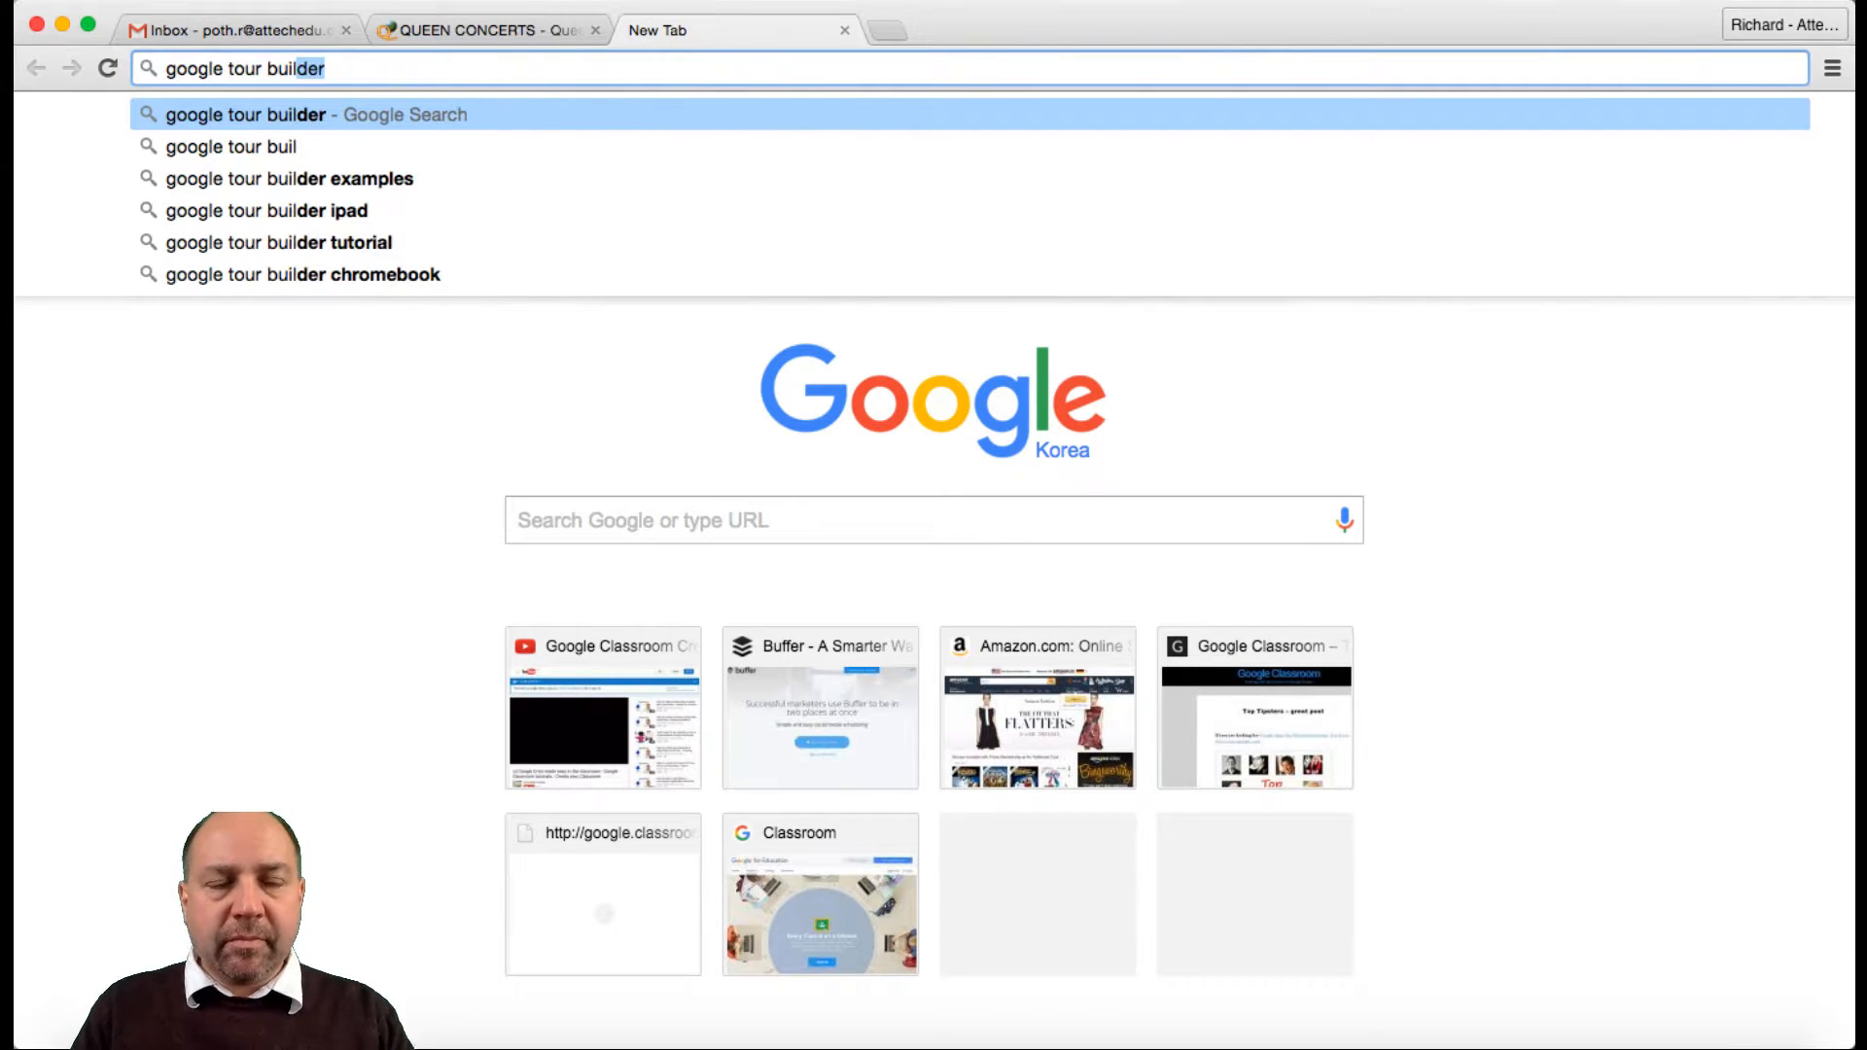
pyautogui.click(298, 120)
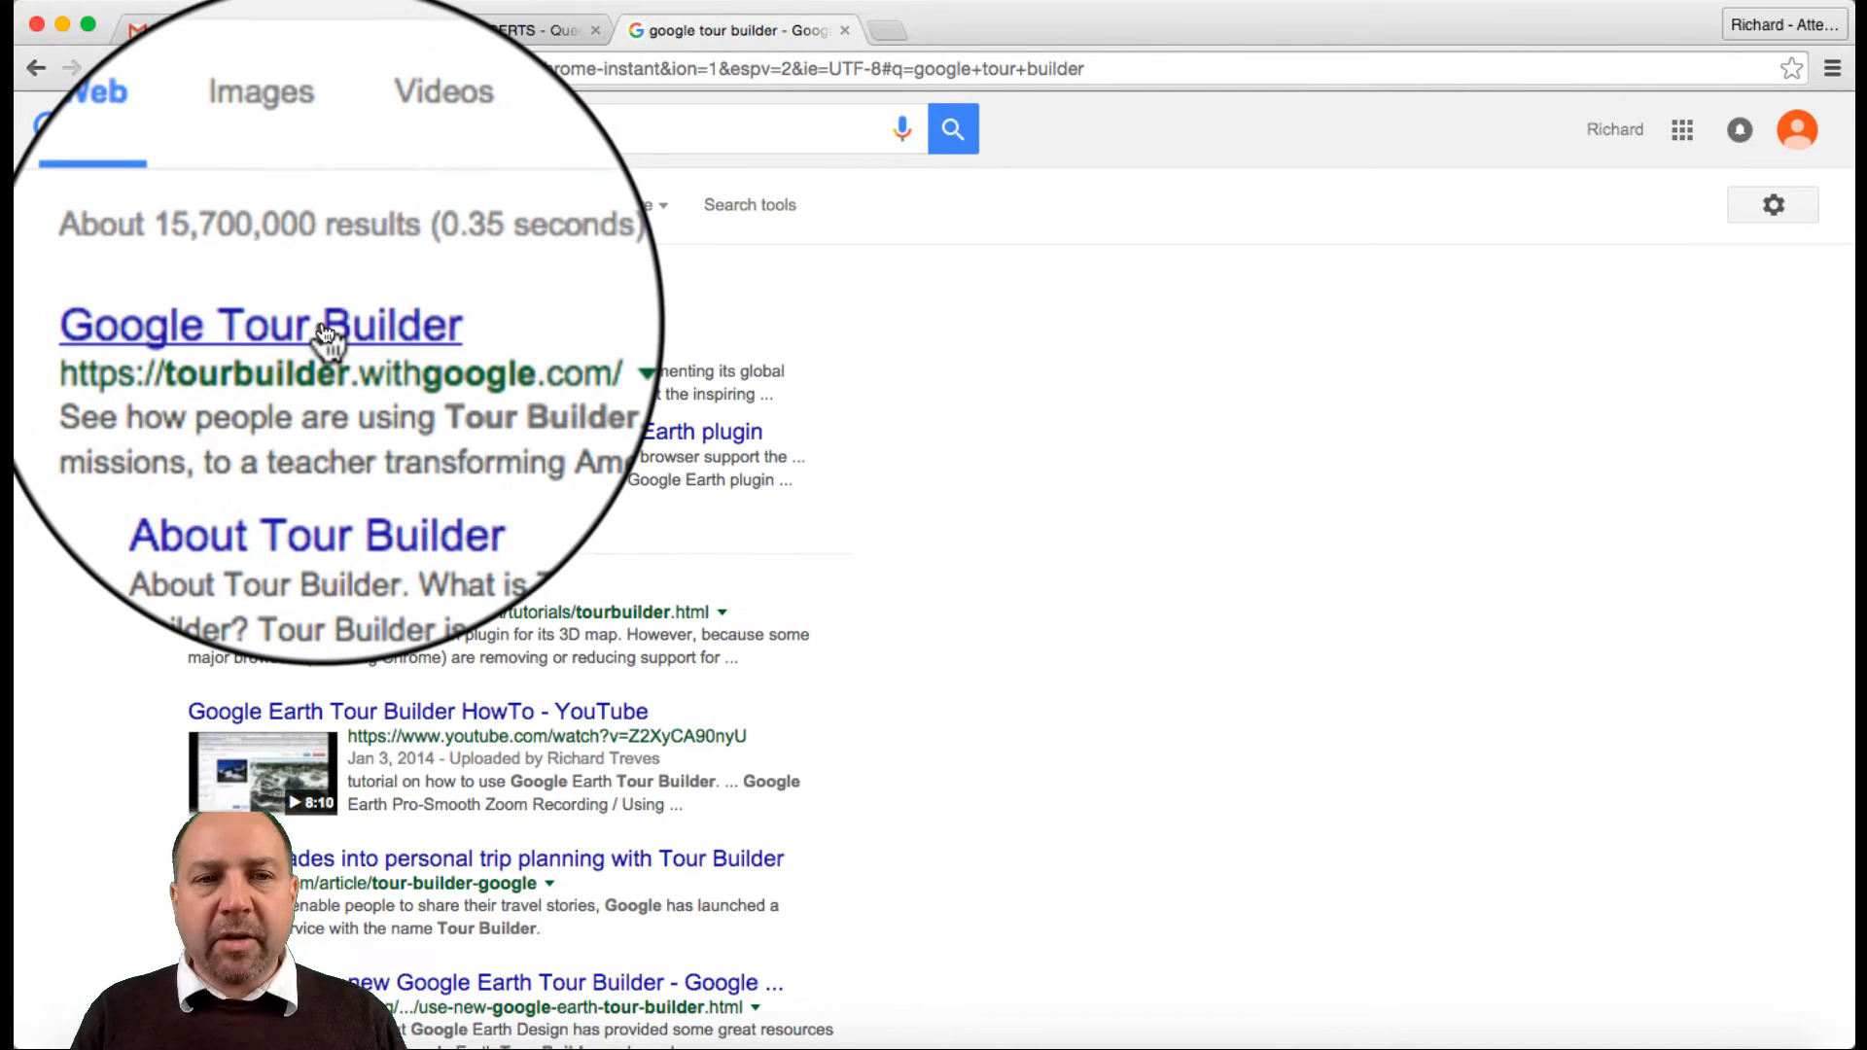
pyautogui.click(326, 335)
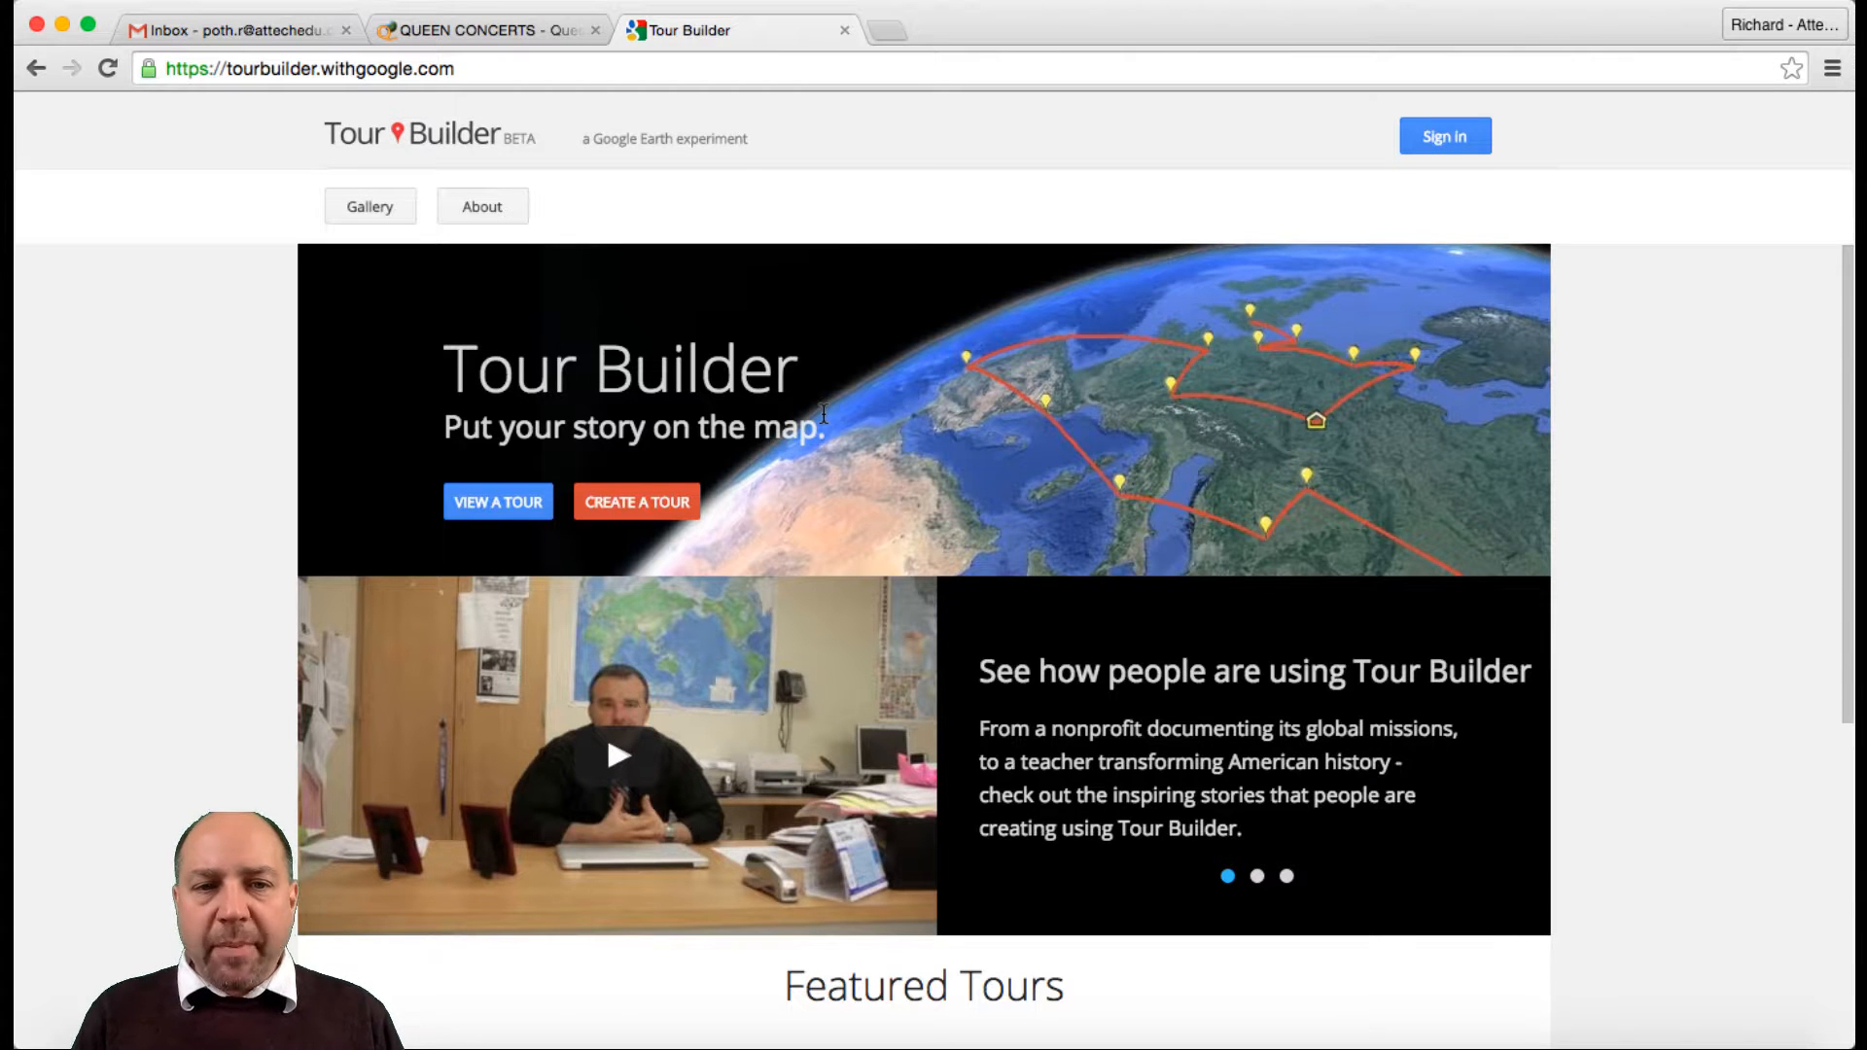
# Sign in with the Google account and create a tour named "Queen Kind of Magic Tour" with the author's full name
pyautogui.click(628, 507)
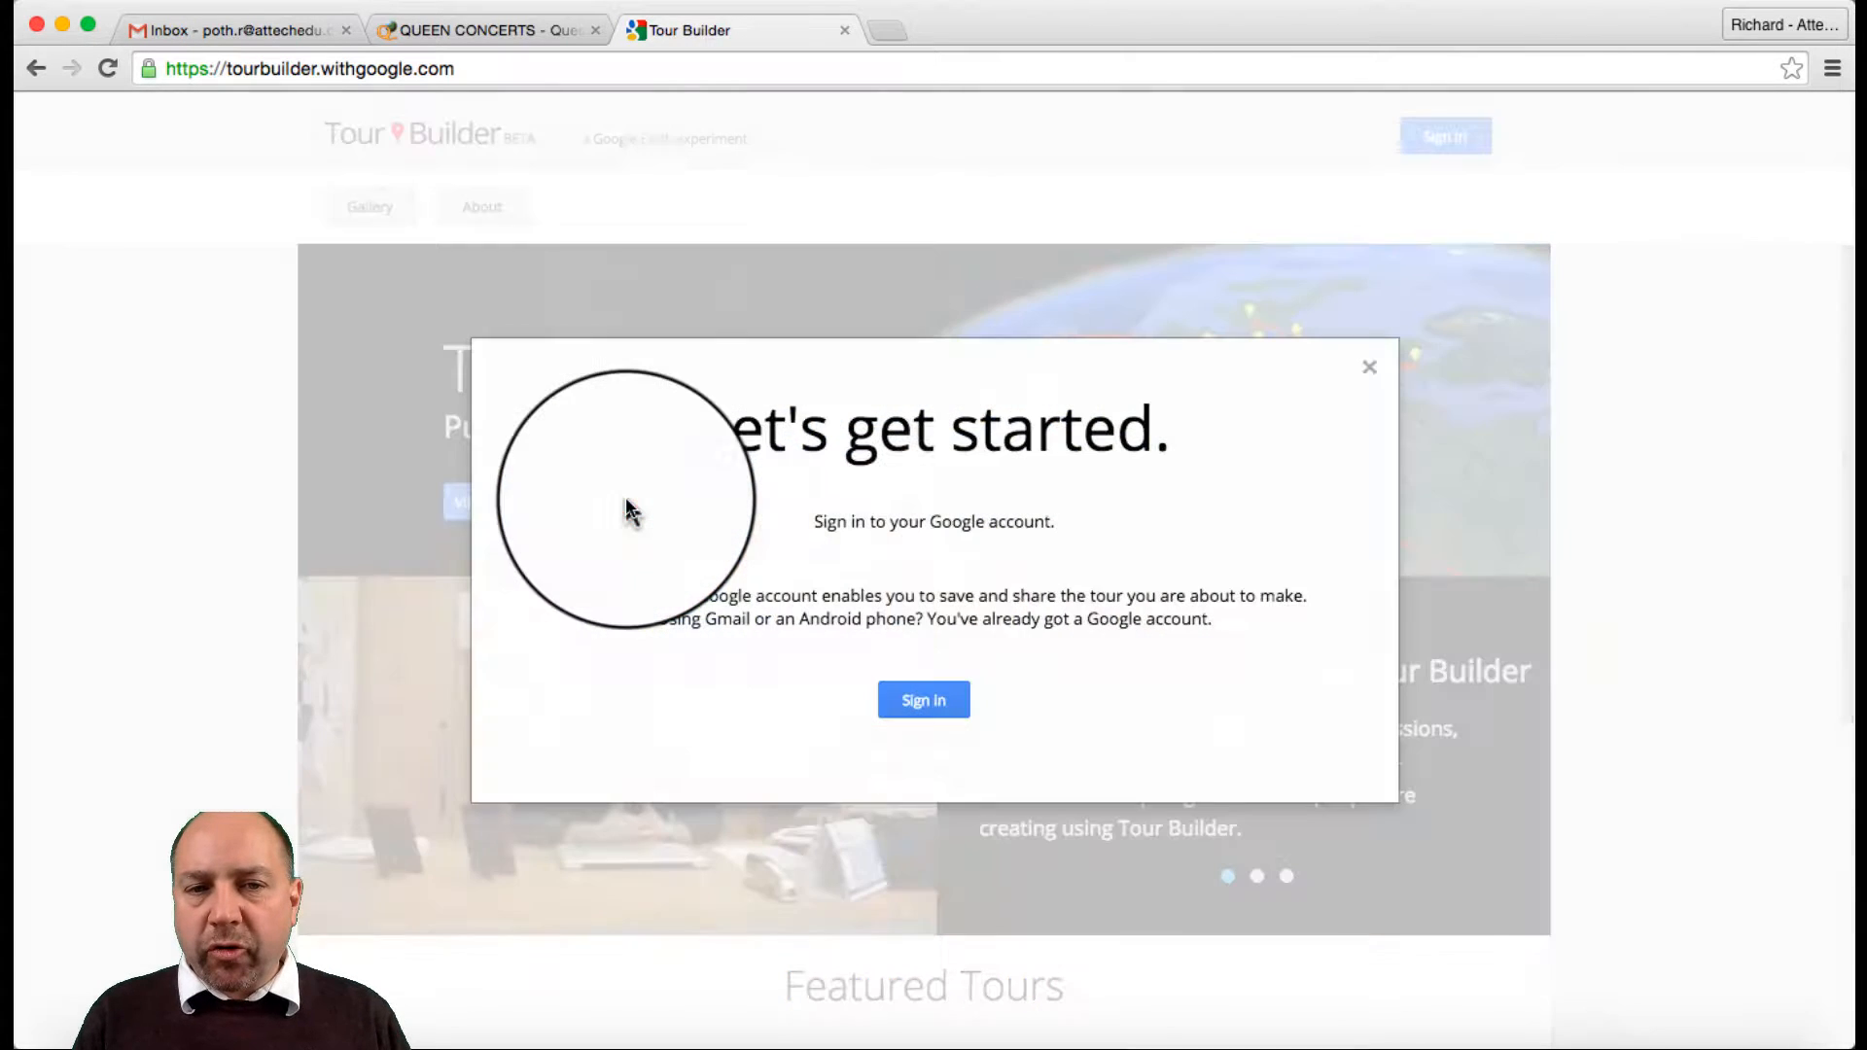
pyautogui.click(923, 702)
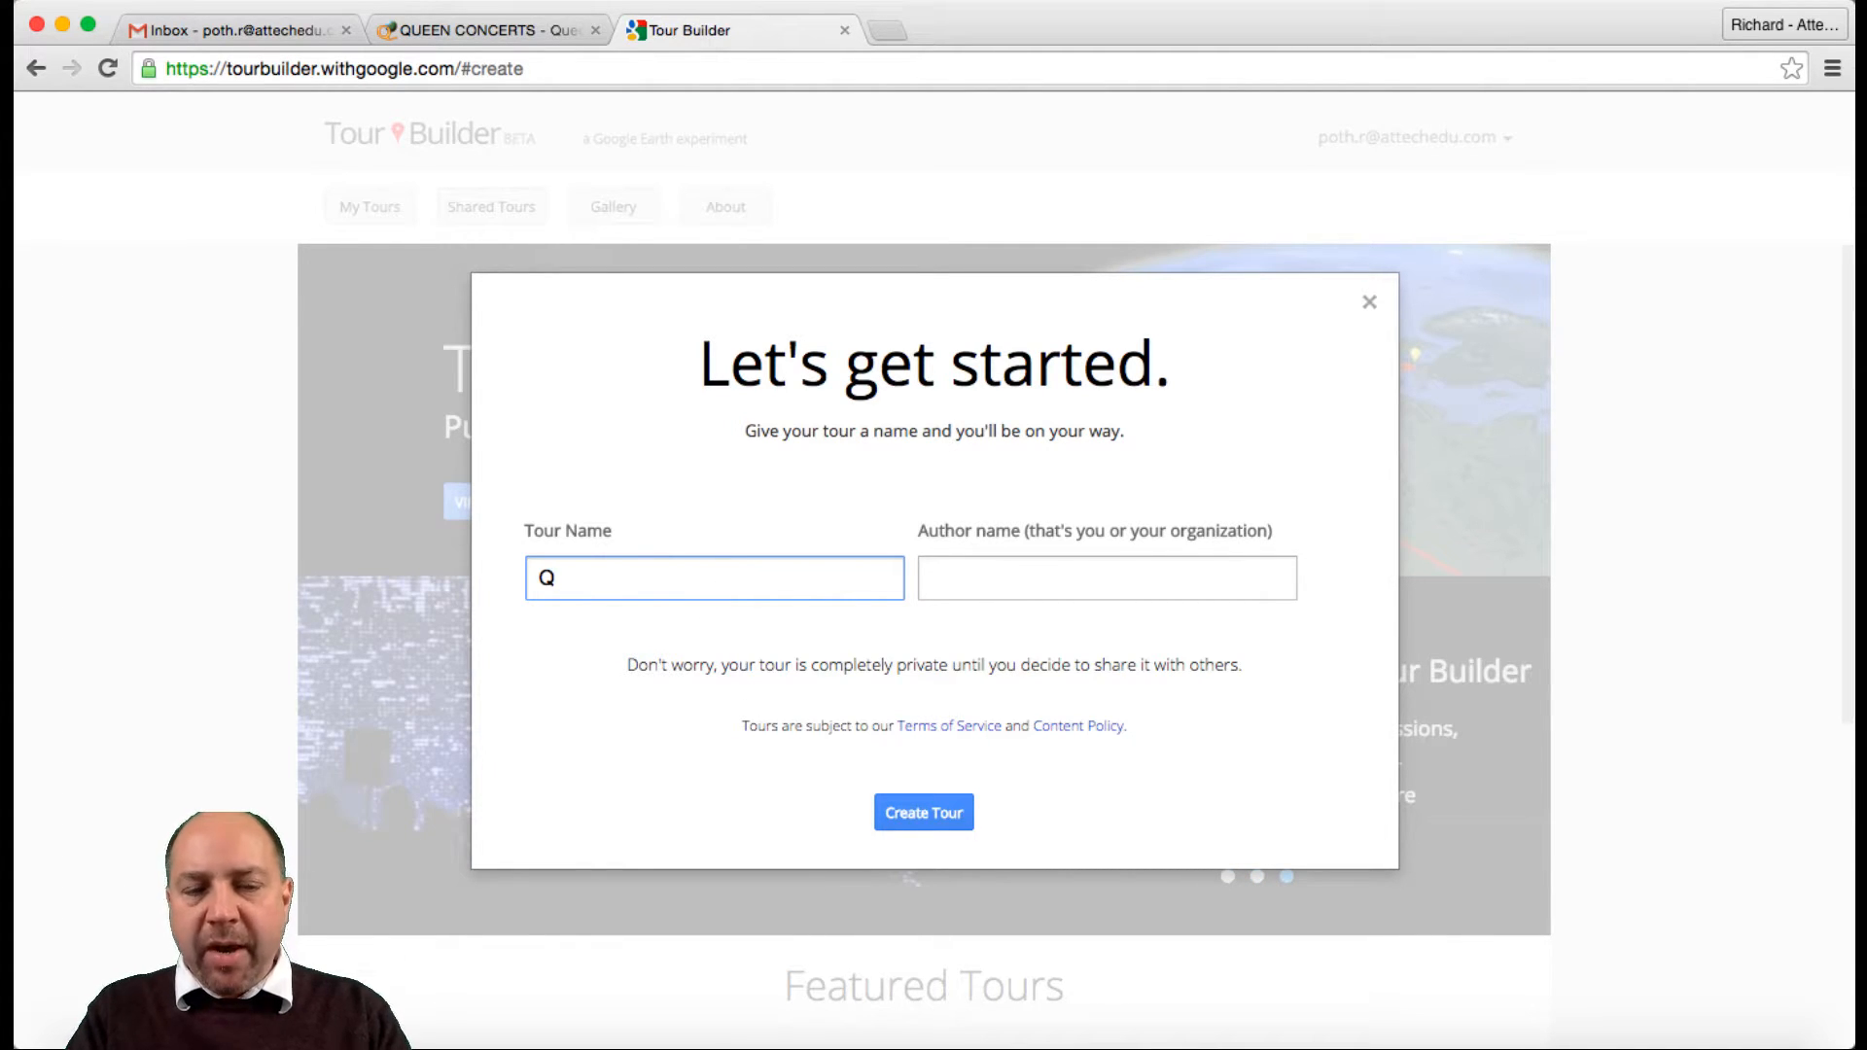
pyautogui.write('n Kind of Magic Tour')
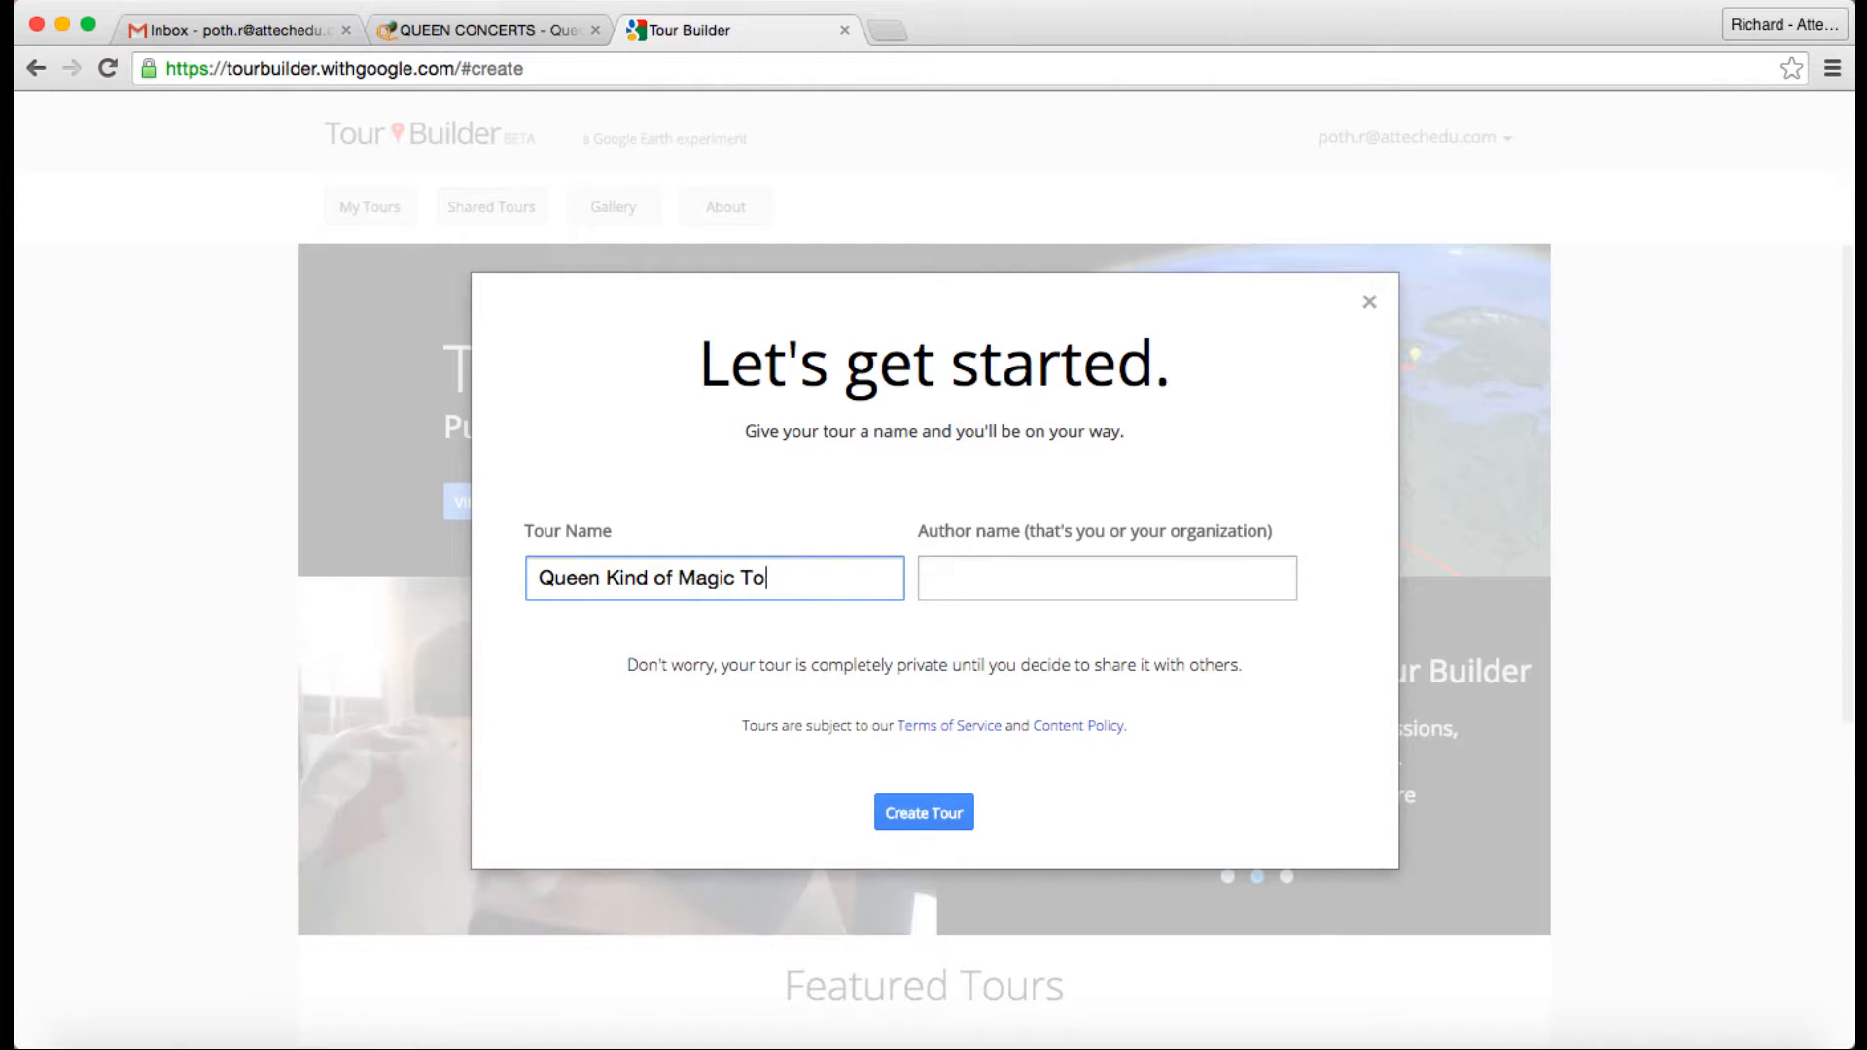
pyautogui.click(1046, 577)
pyautogui.write('Richard Poth')
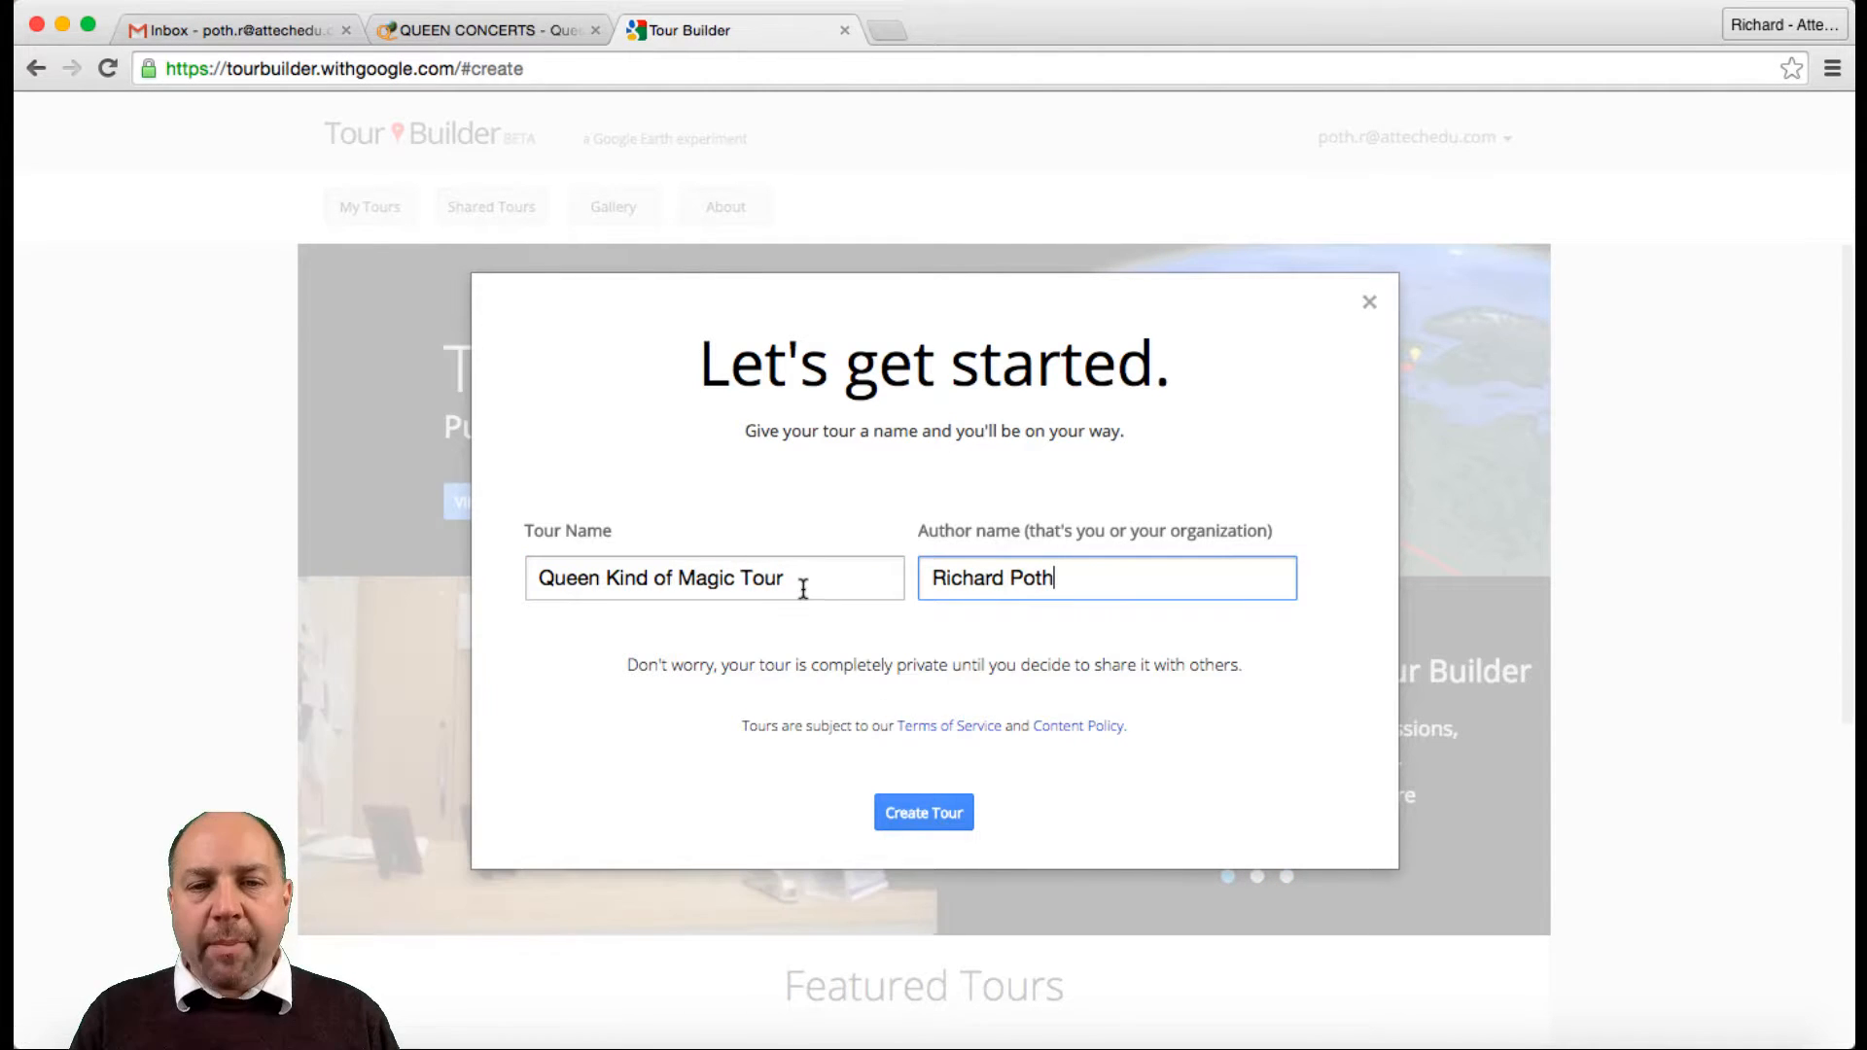
pyautogui.click(923, 820)
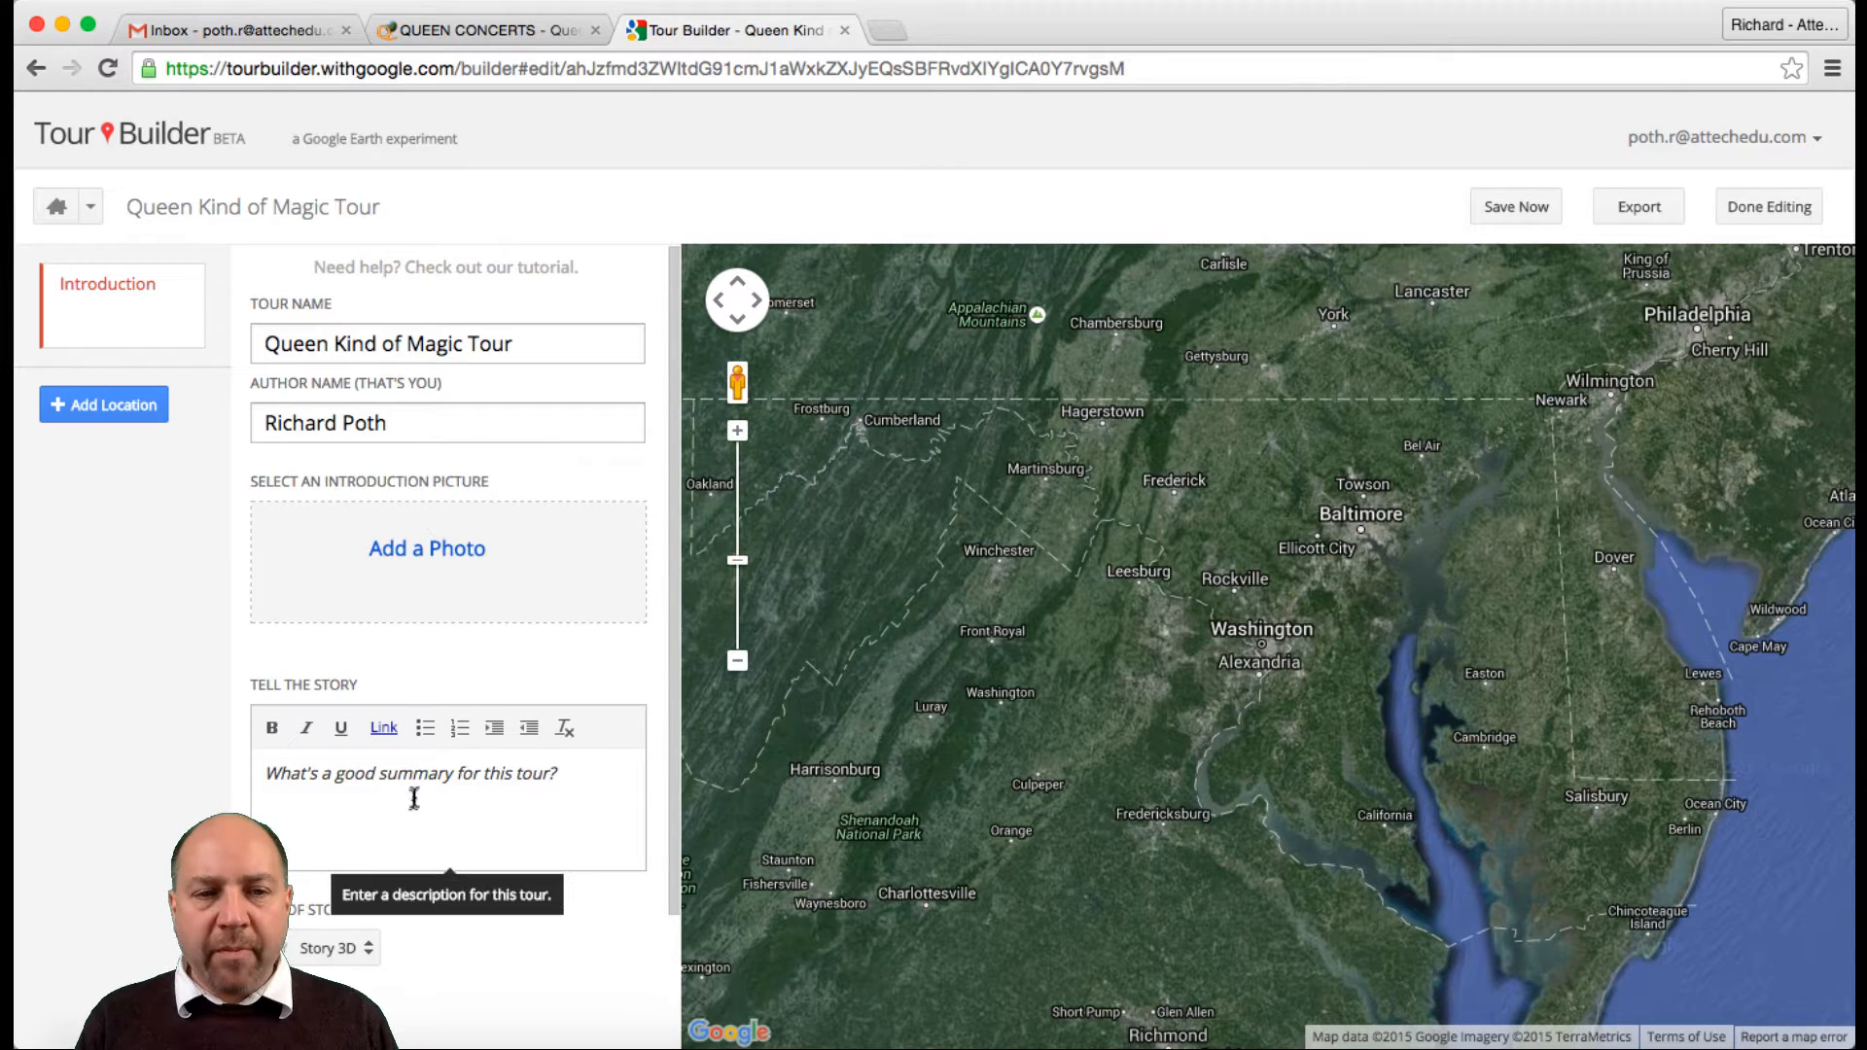
# Enter the tour summary "This is tour will take you through the concert tour dates and locations of Queen back in 1986."
pyautogui.click(440, 773)
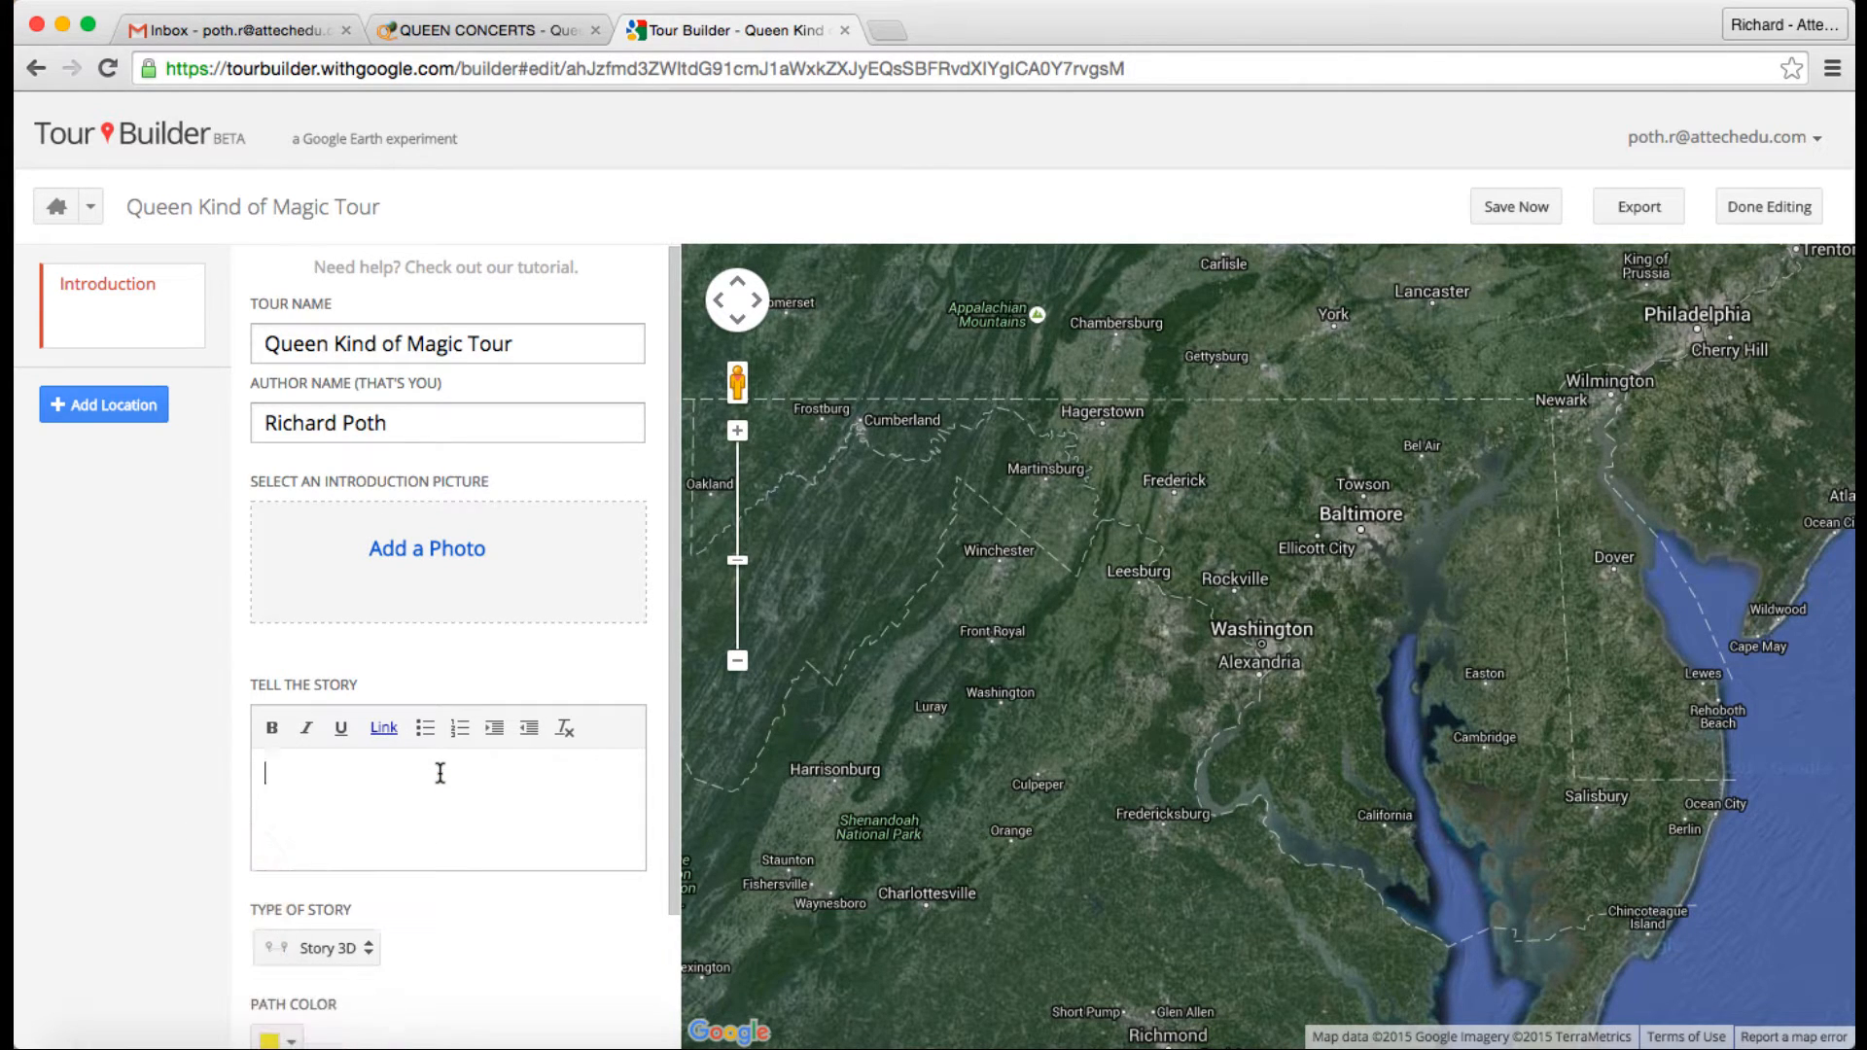
pyautogui.write('This is tour is')
pyautogui.press('BackSpace')
pyautogui.press('BackSpace')
pyautogui.press('BackSpace')
pyautogui.write('will take you through the concert tour dates and location')
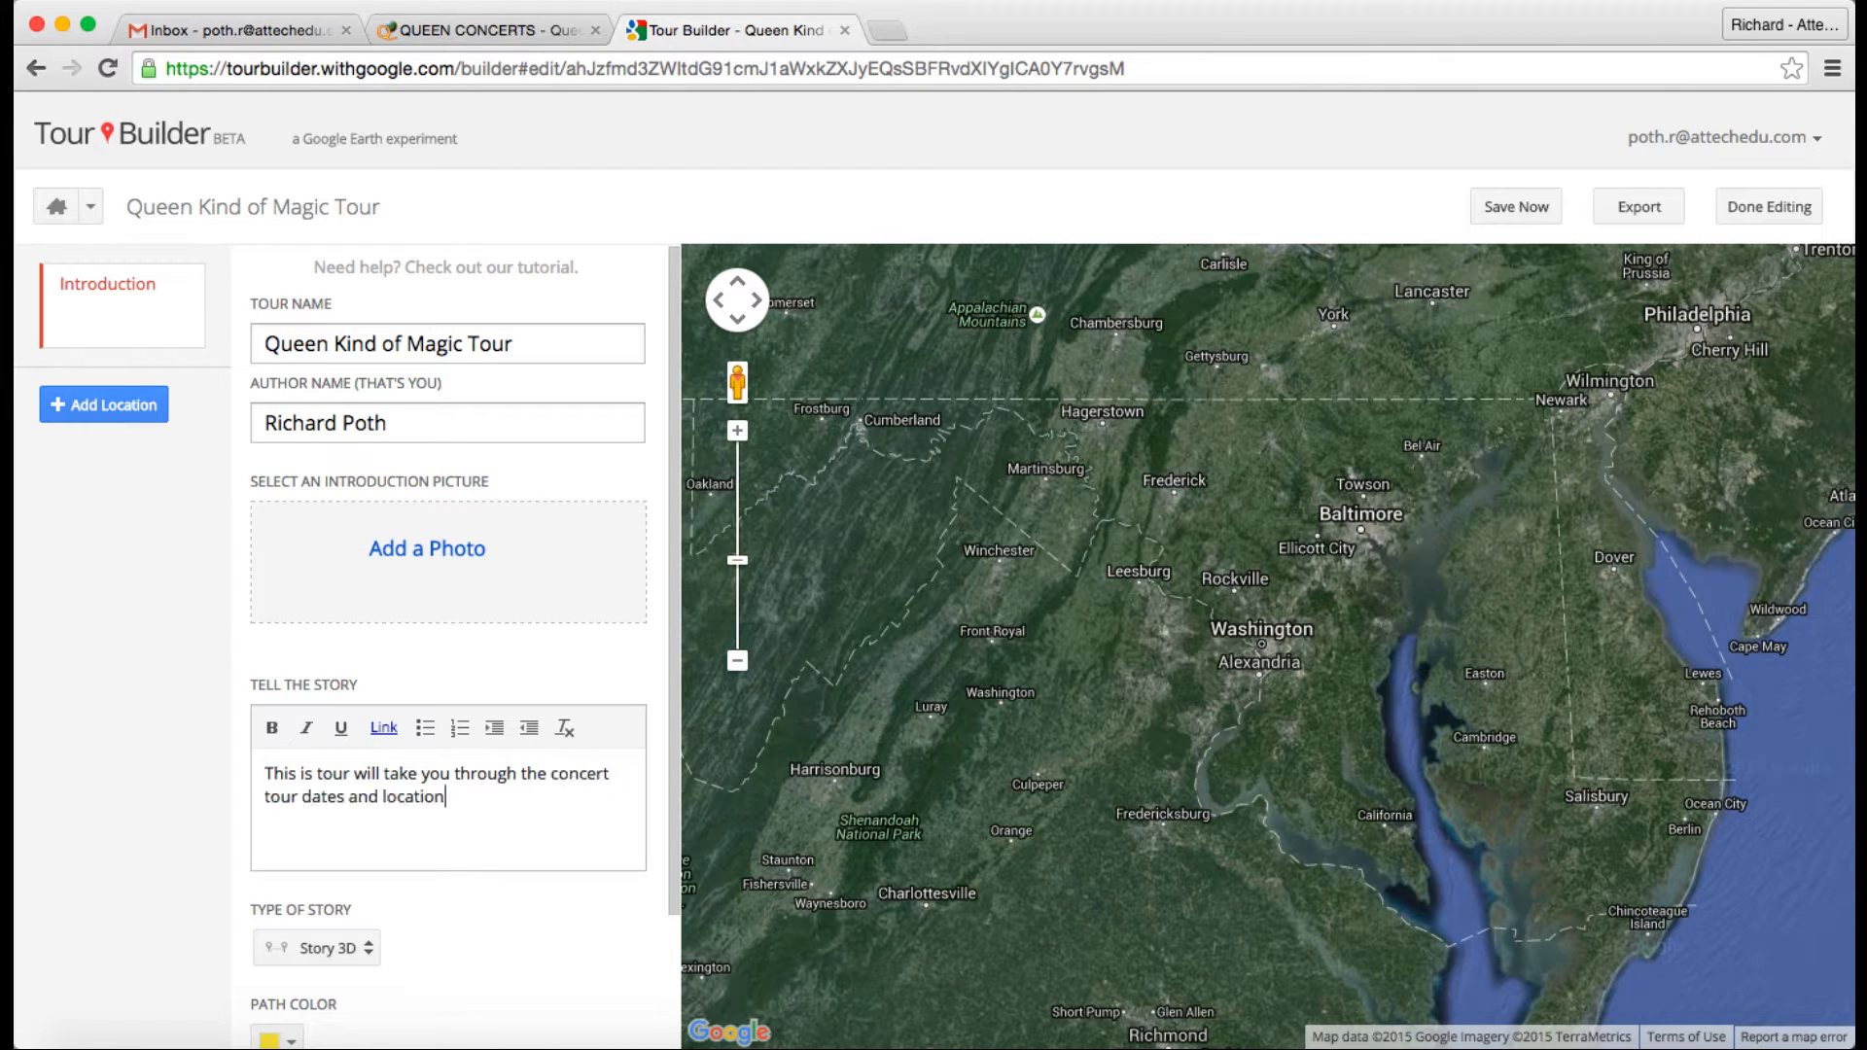
pyautogui.write('s of Queen back in')
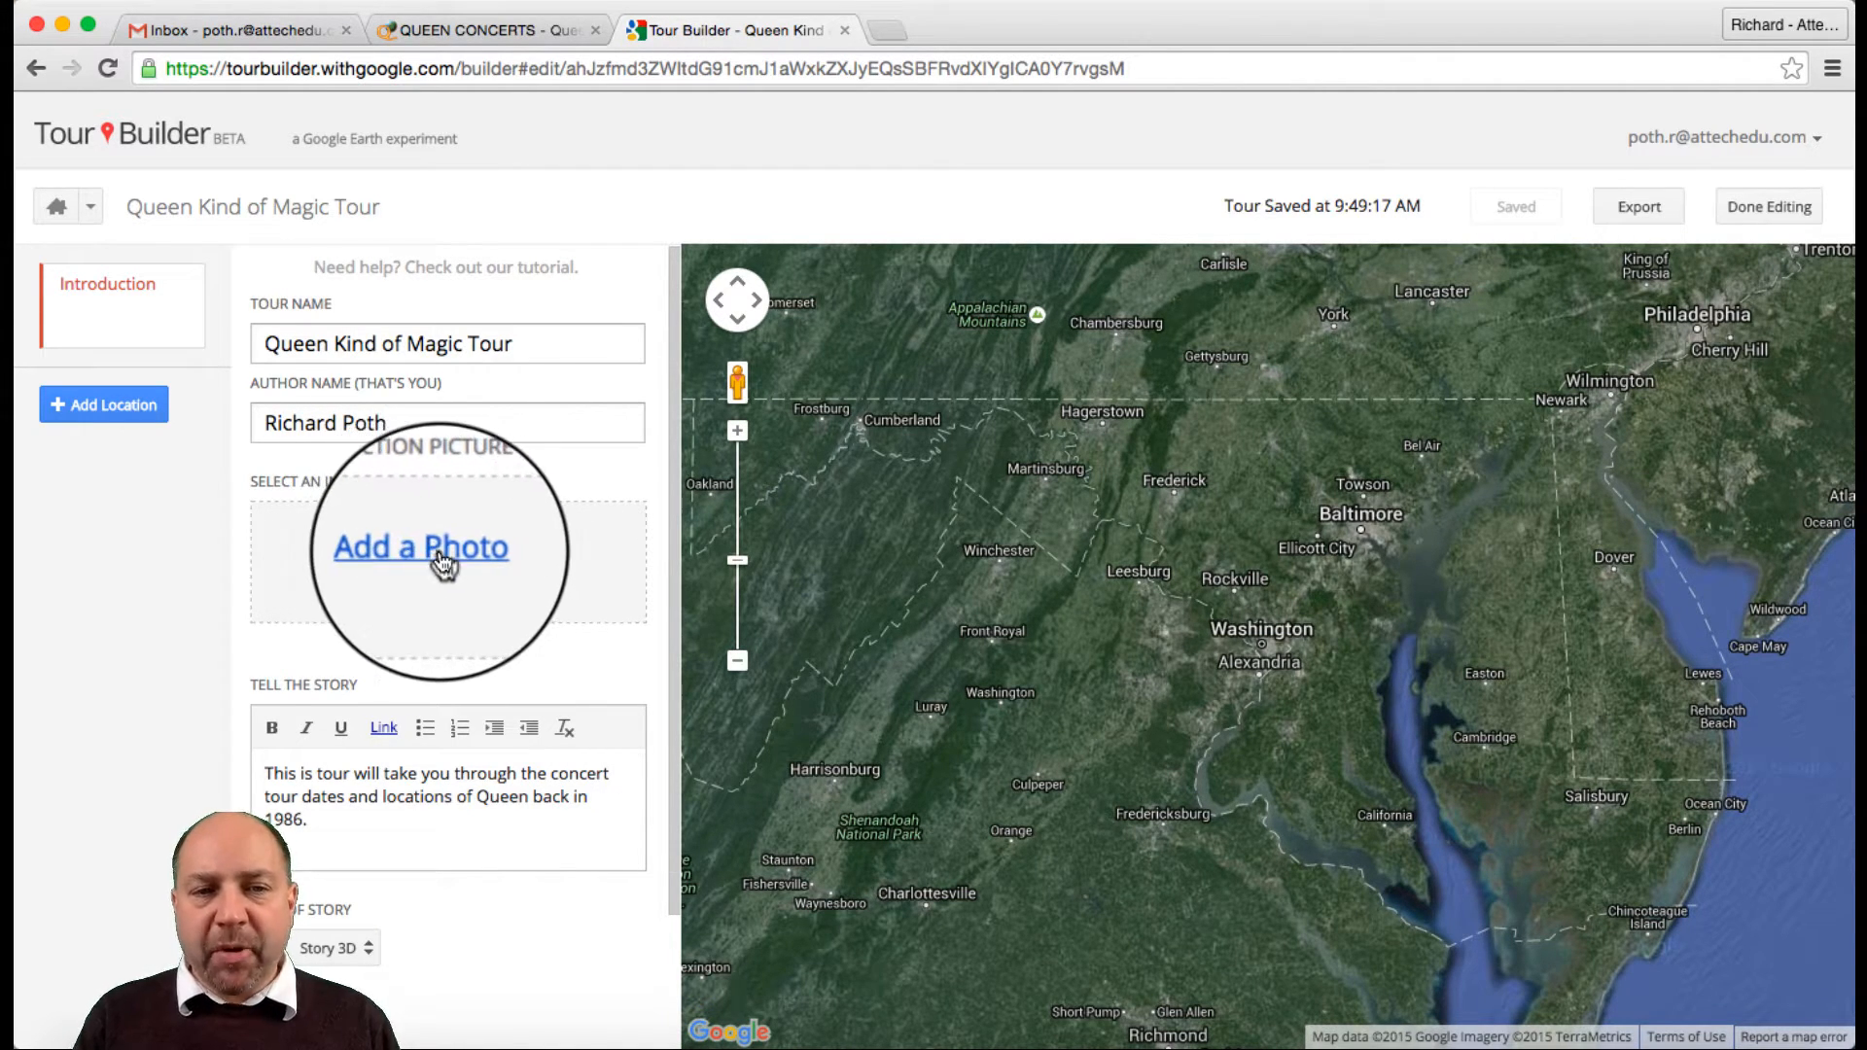
# Search images for "queen kind of magic" and set the black-and-white group photo of the band as the introduction picture
pyautogui.click(432, 558)
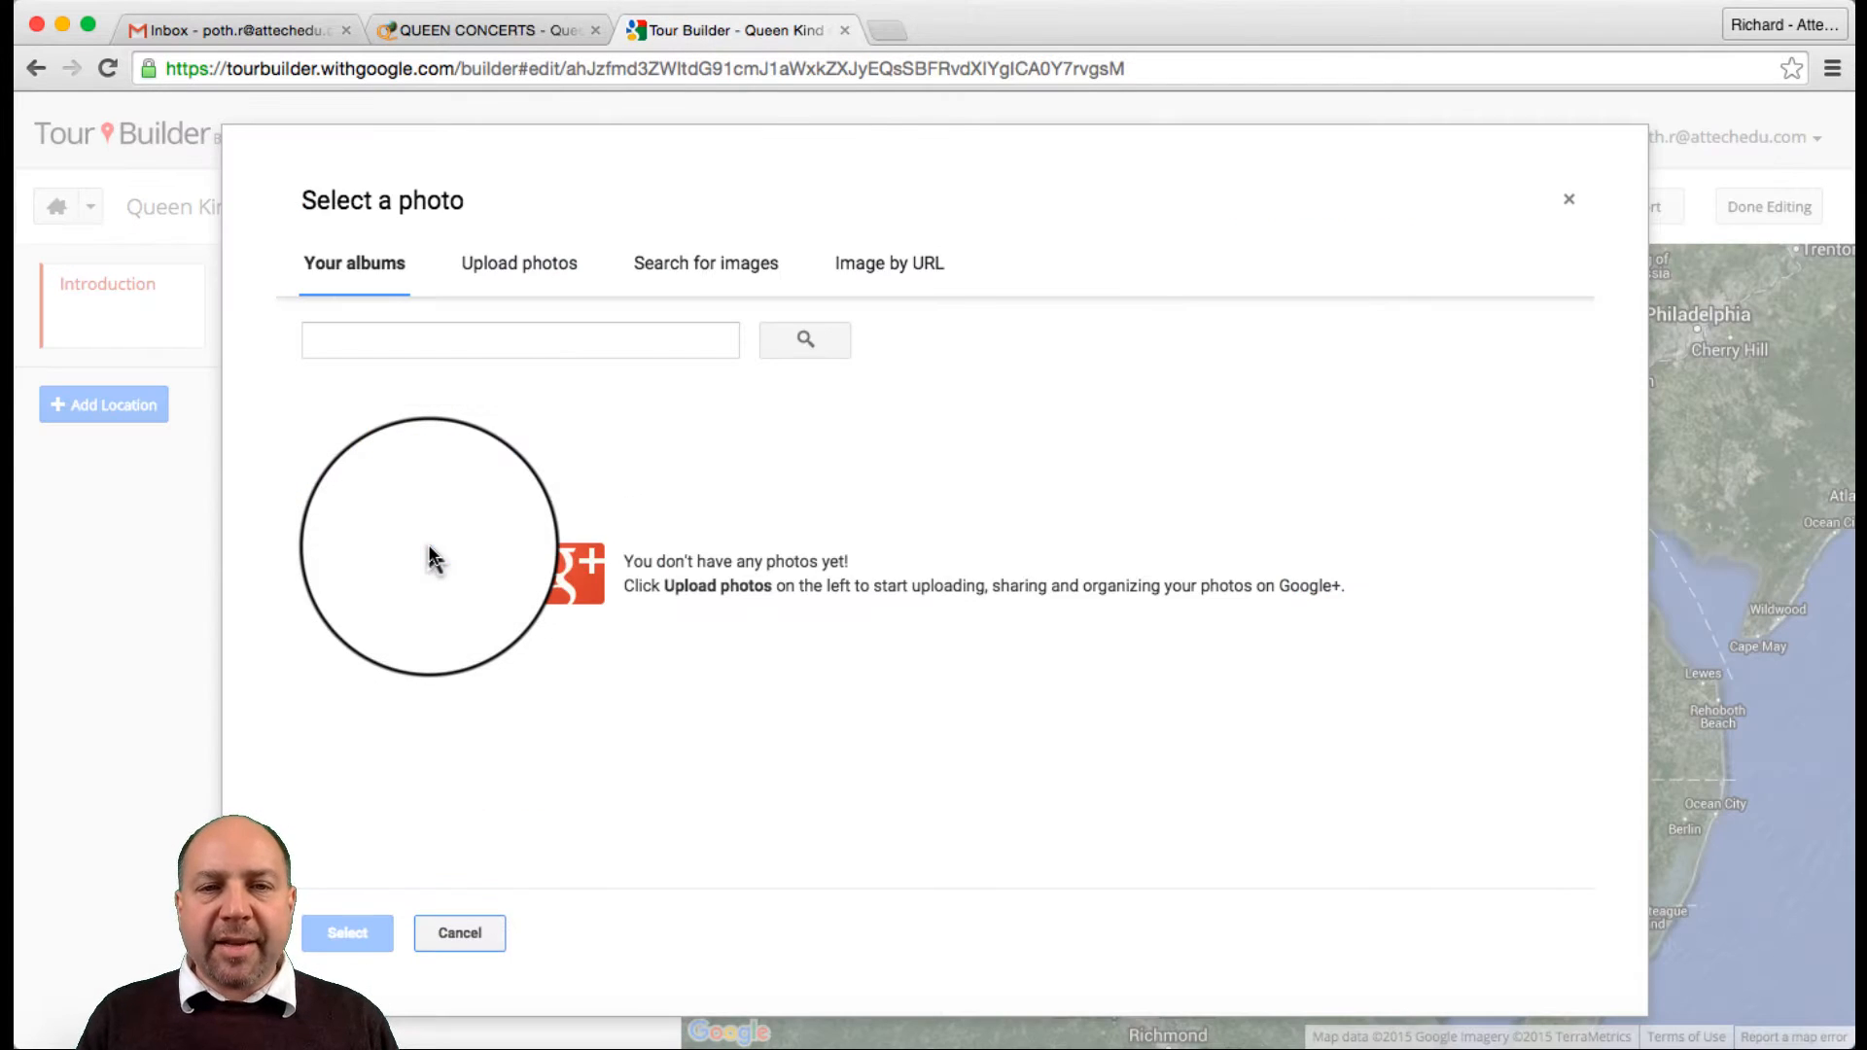
pyautogui.click(707, 270)
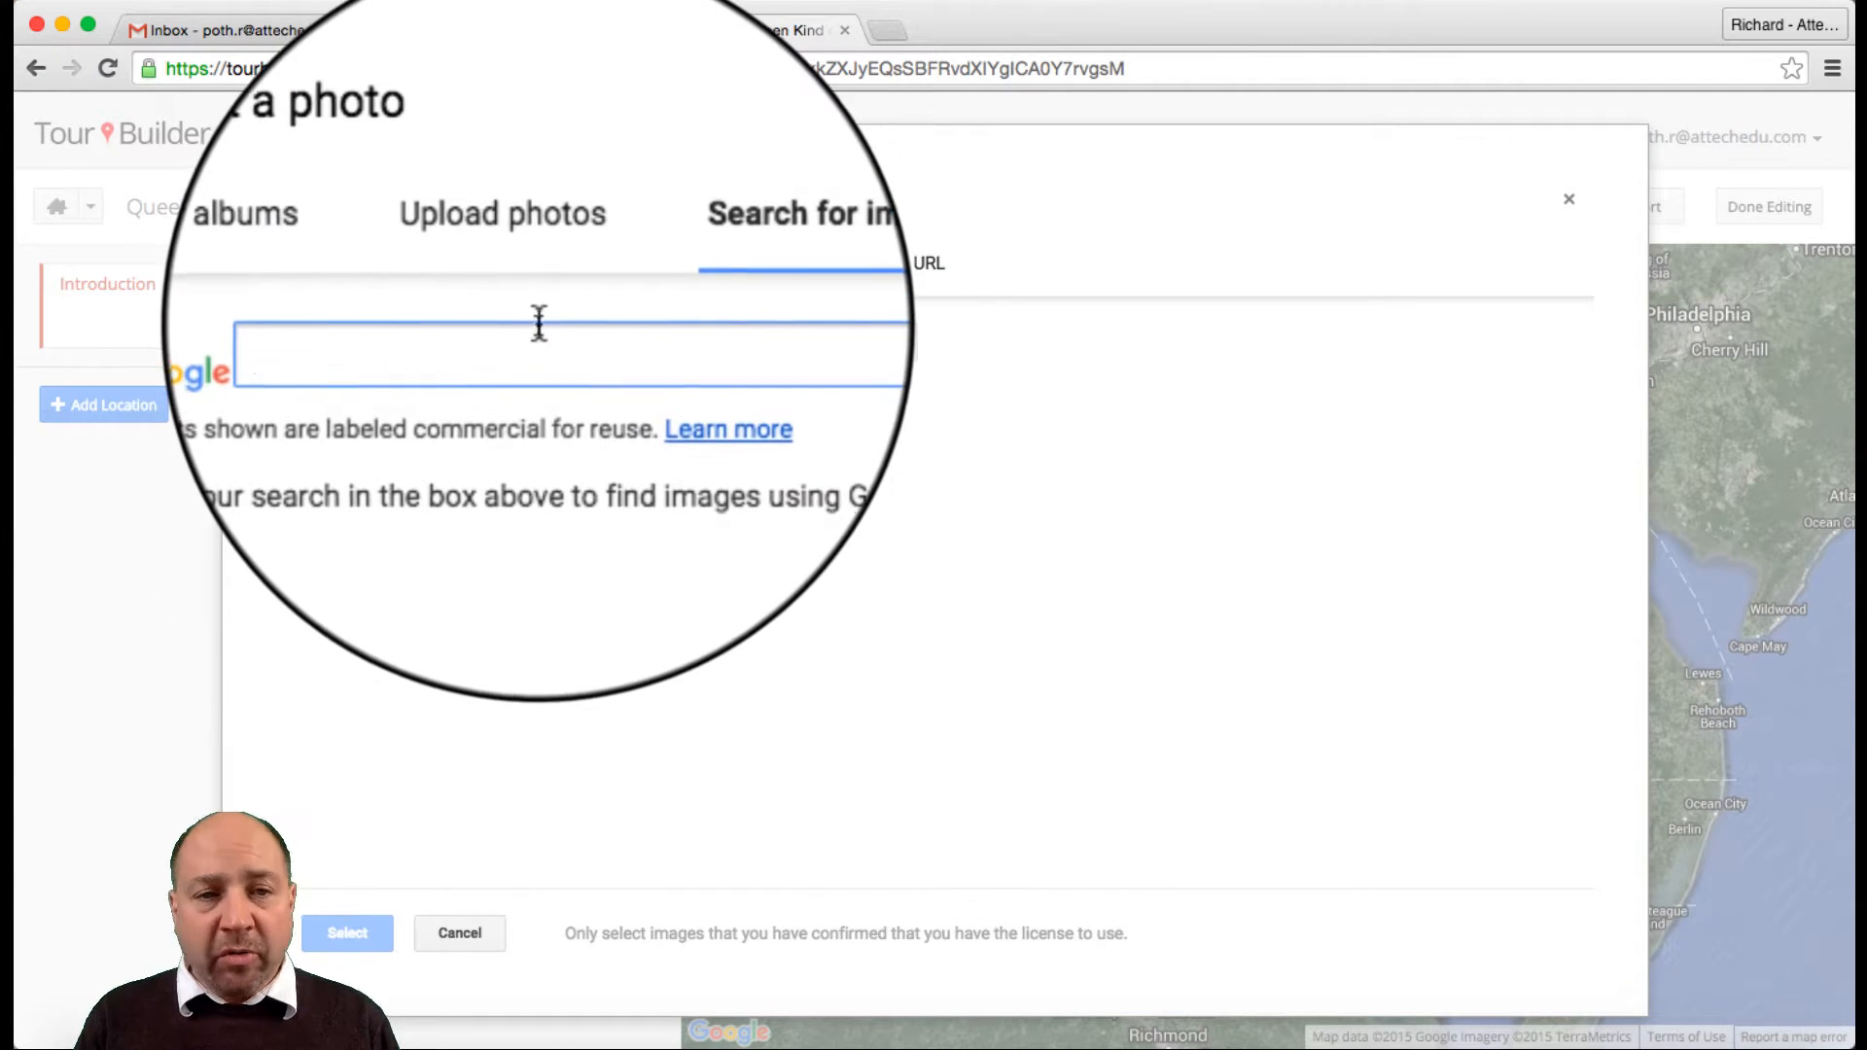
pyautogui.write('queen kind of magic')
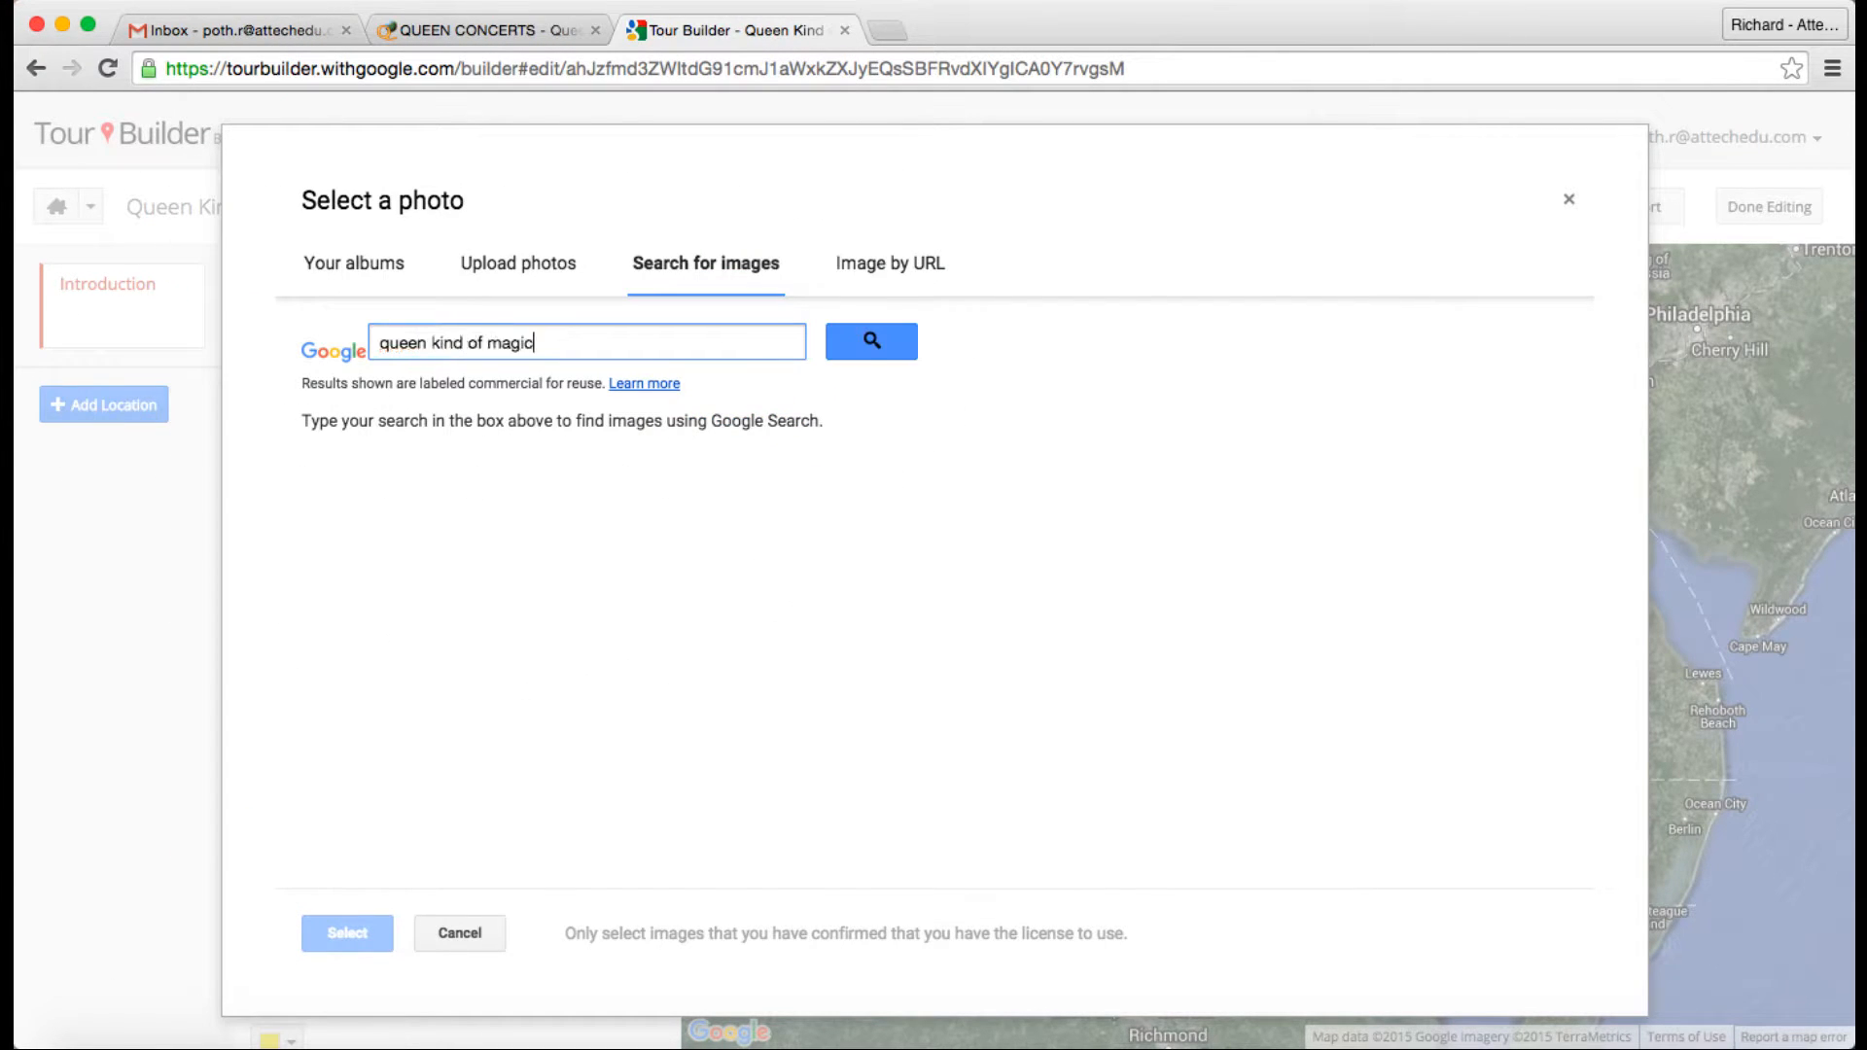
pyautogui.click(862, 344)
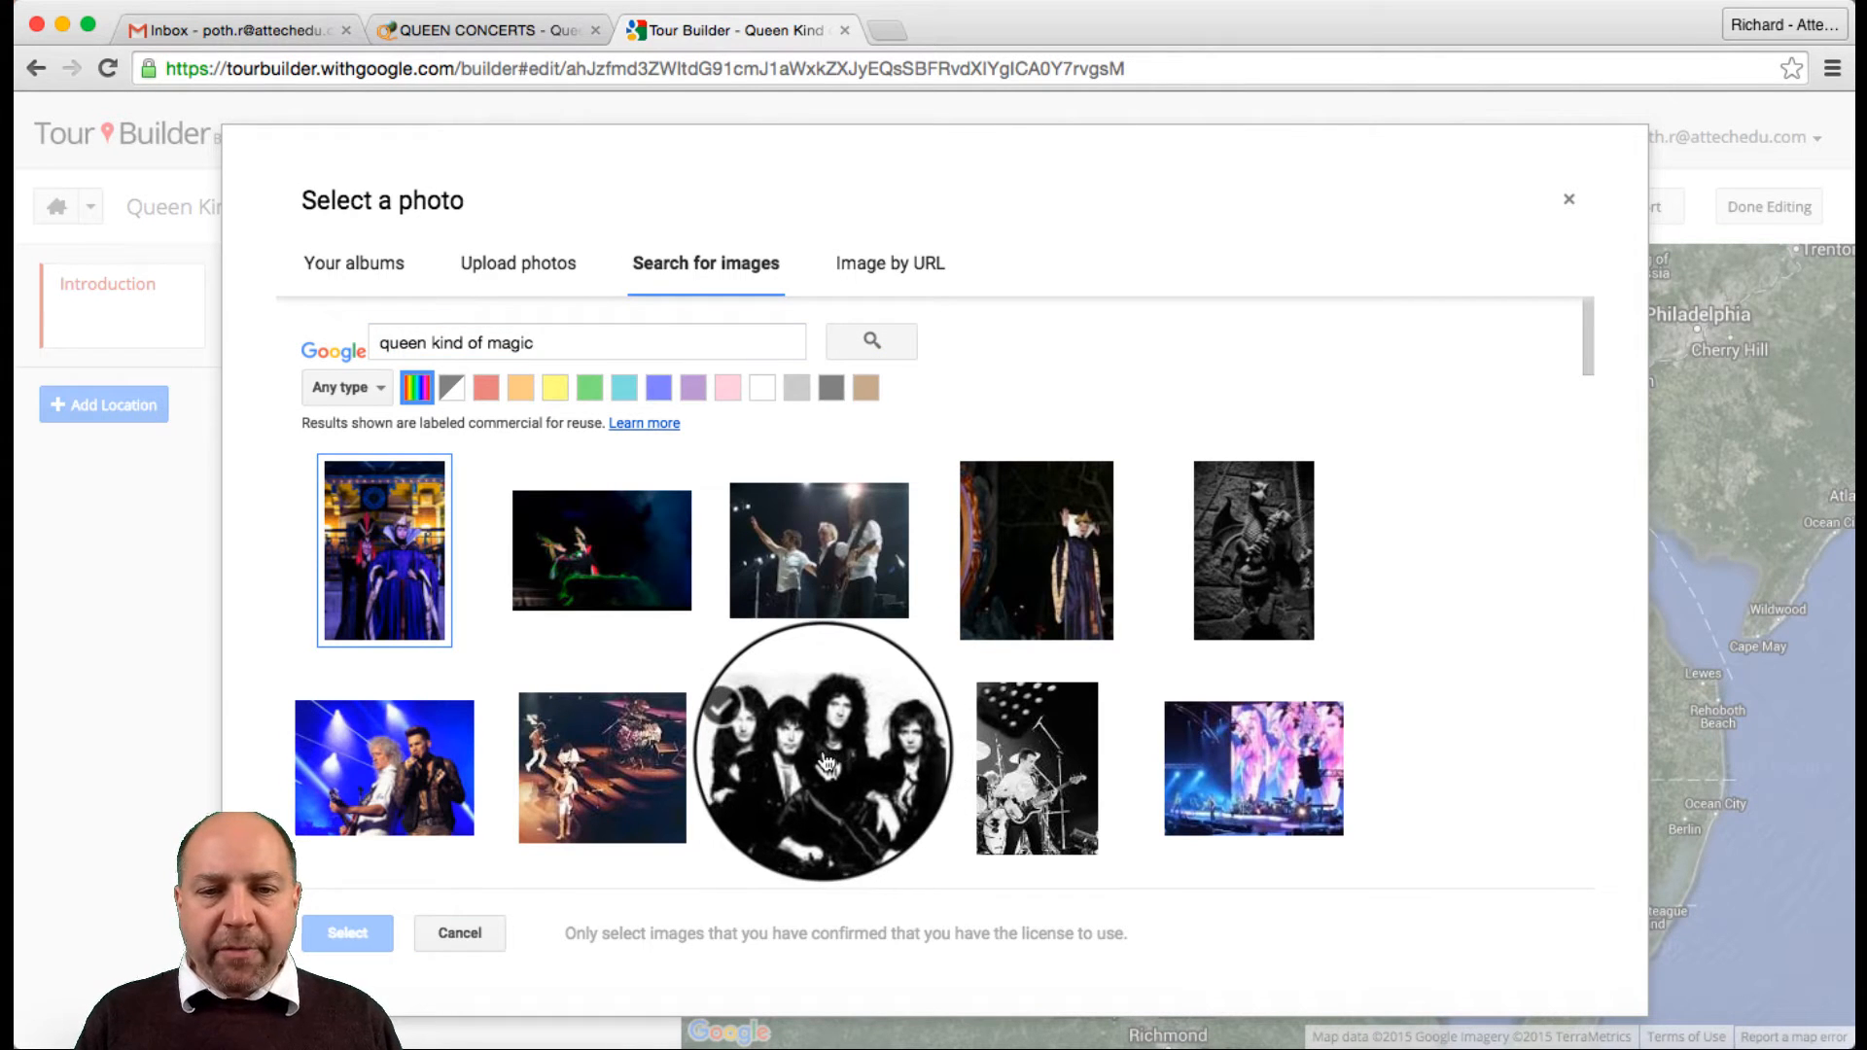
pyautogui.click(824, 763)
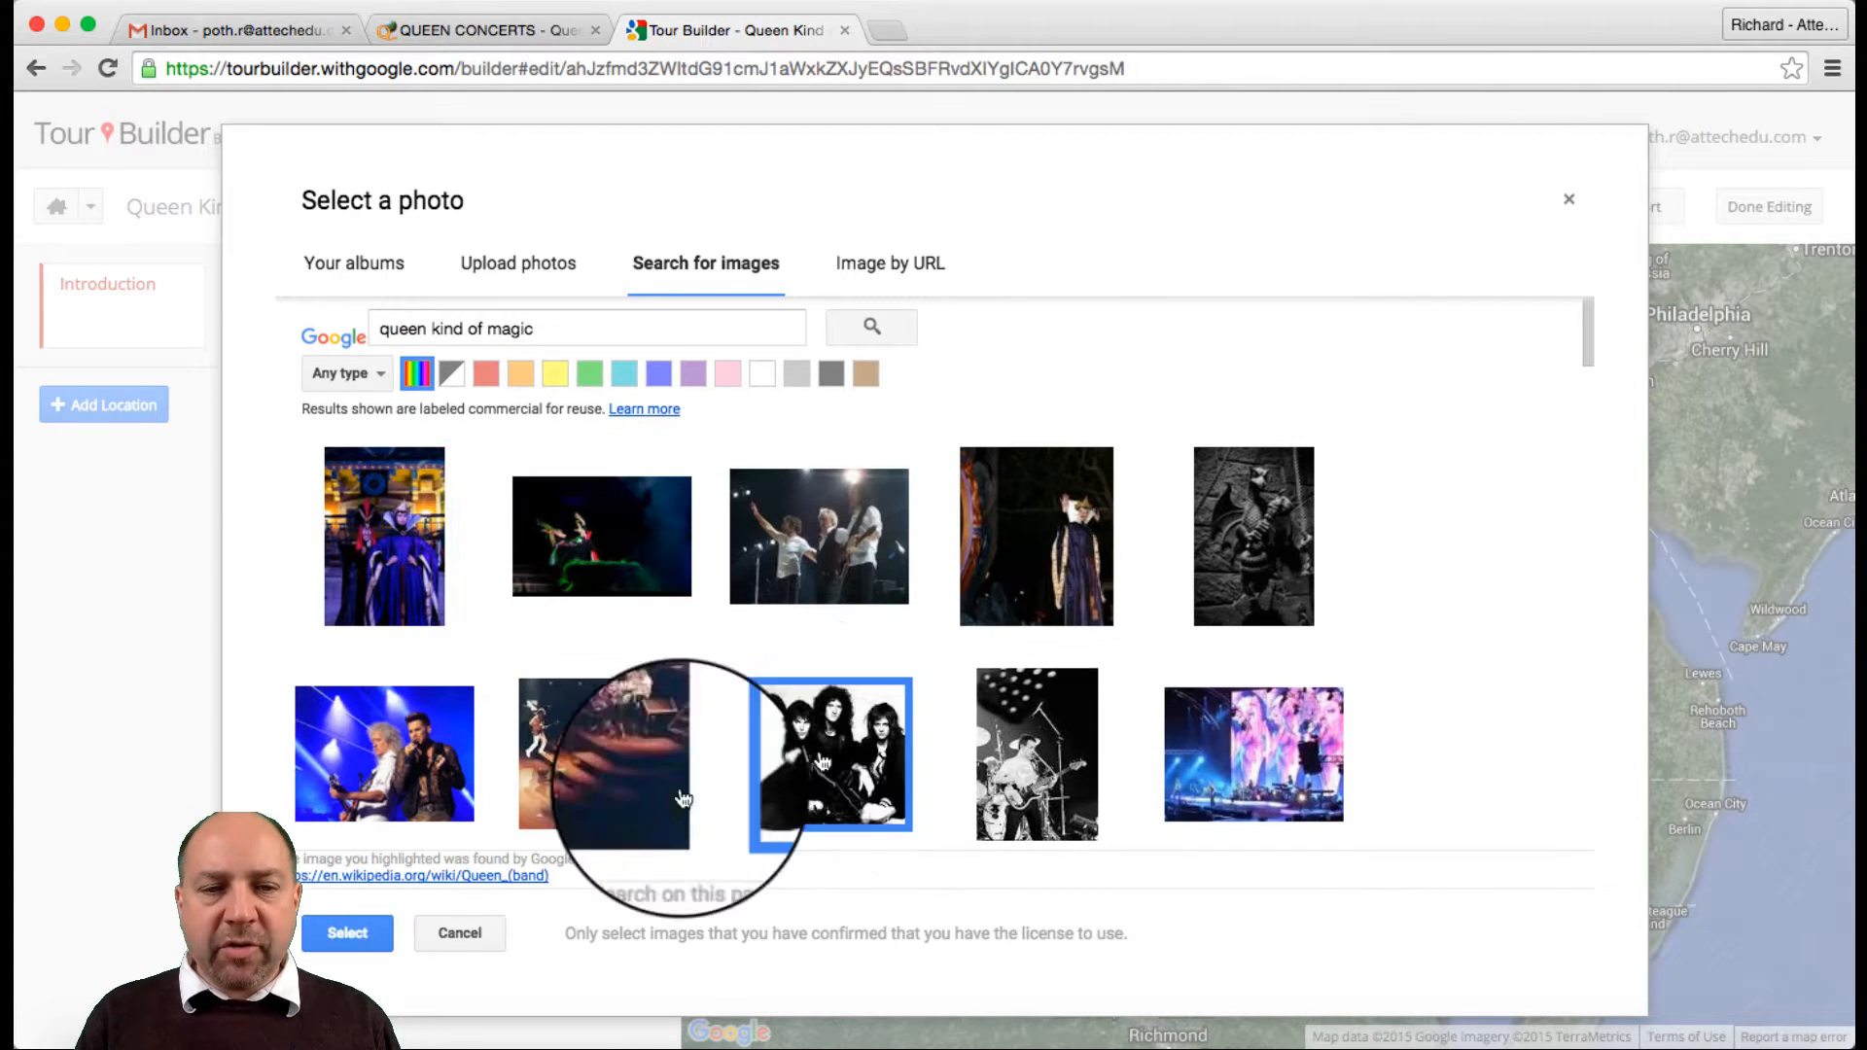
pyautogui.click(347, 936)
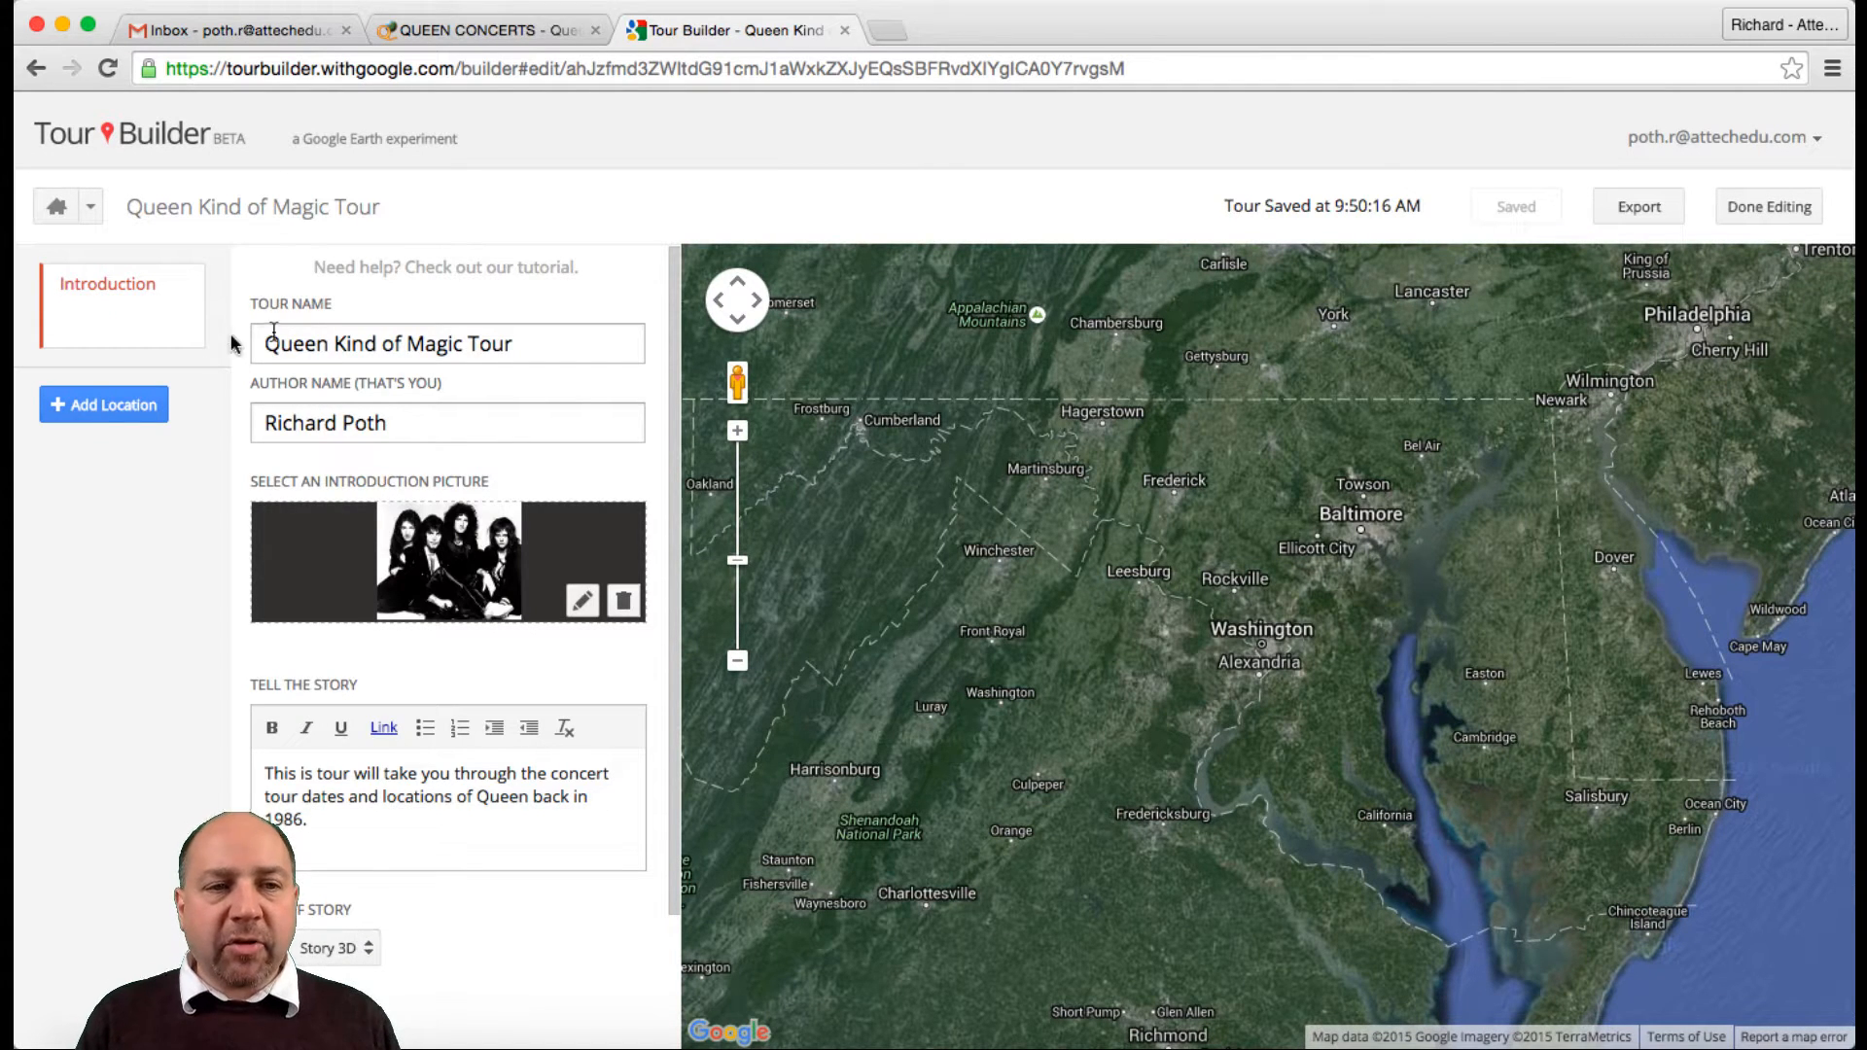
# Add a new tour location for Stockholm, Sweden, consulting the Magic tour itinerary on the Queen Concerts site
pyautogui.click(112, 406)
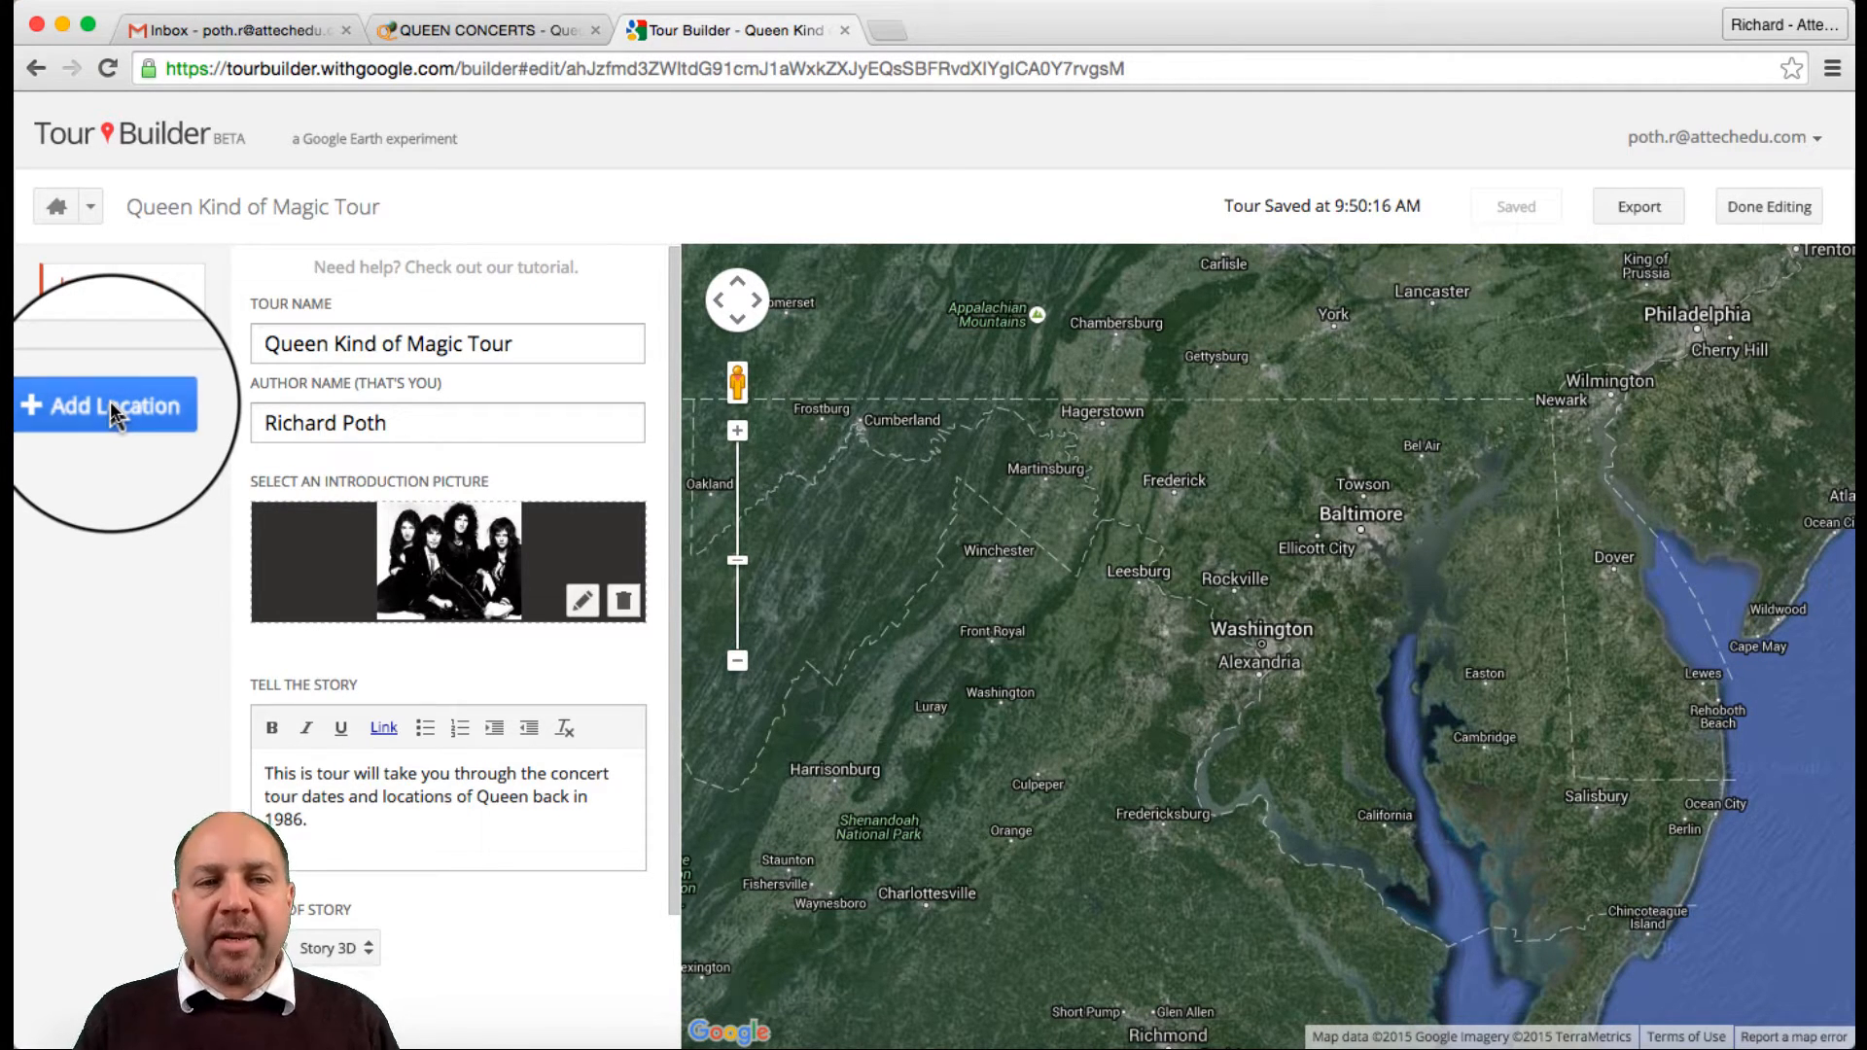
pyautogui.click(491, 34)
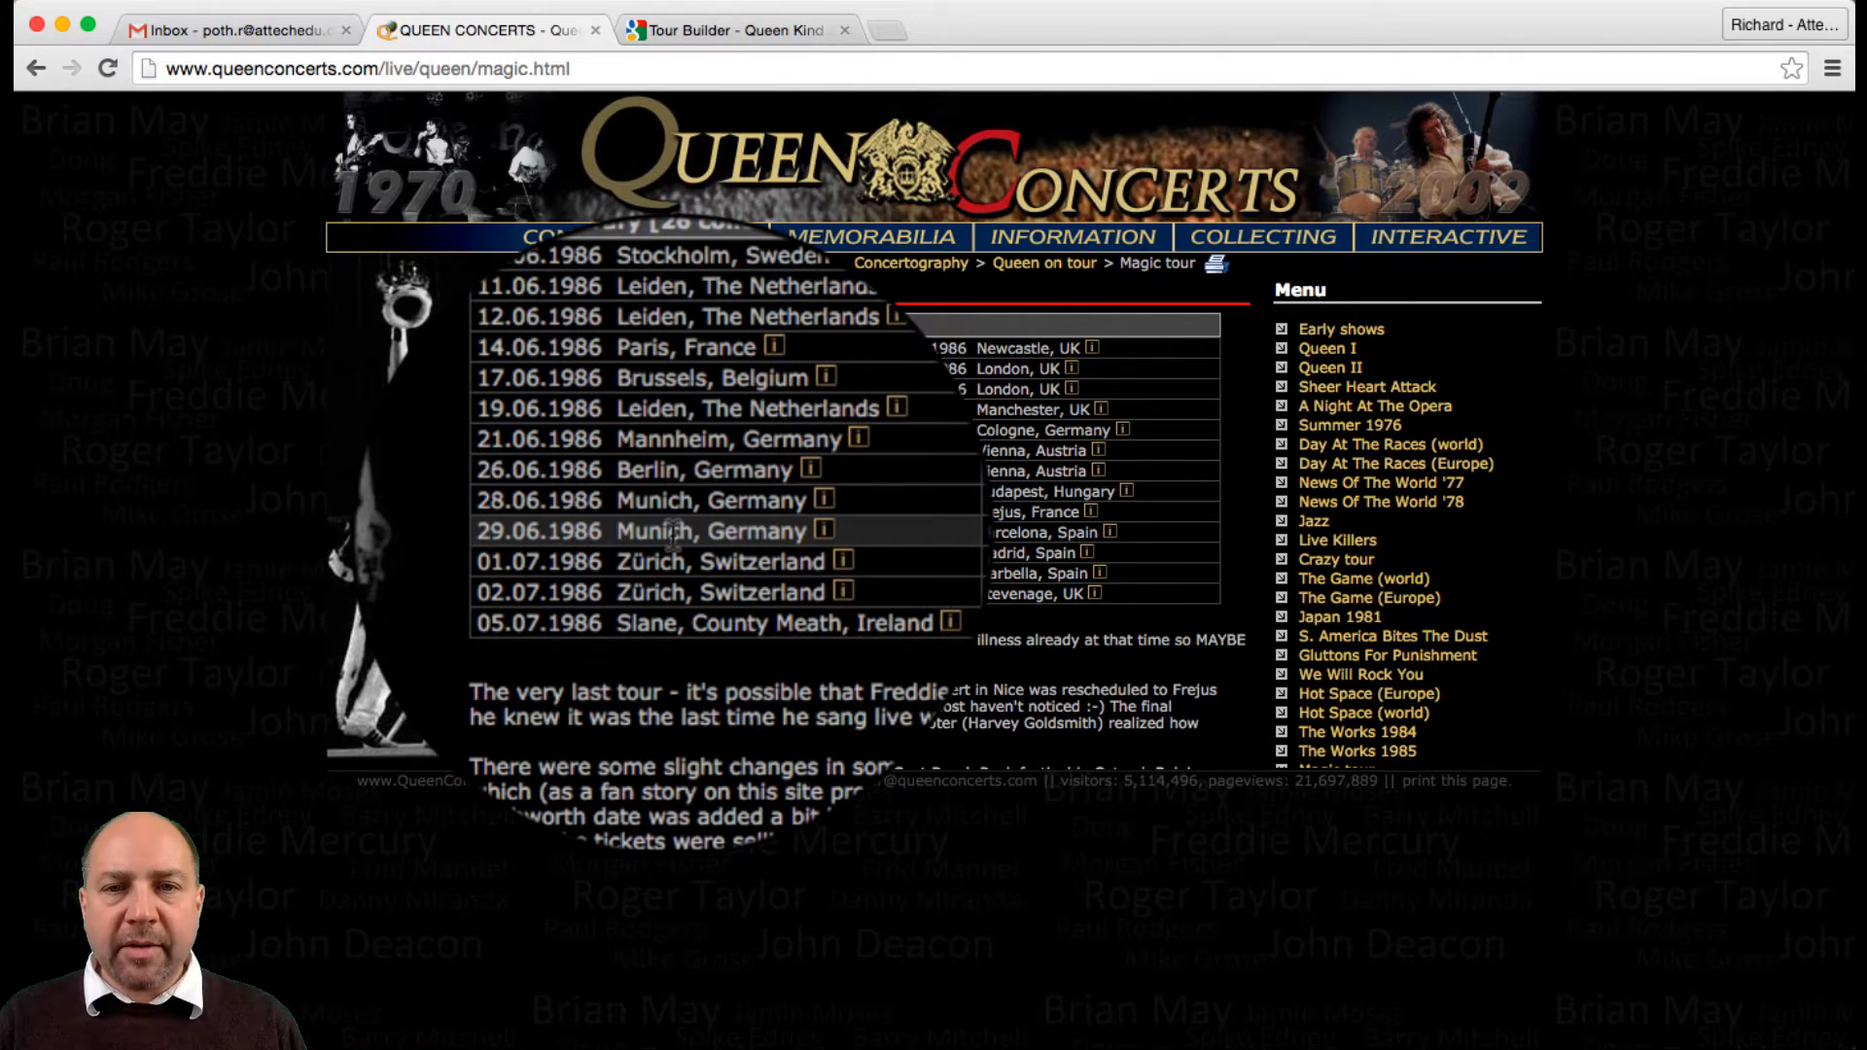
pyautogui.click(731, 29)
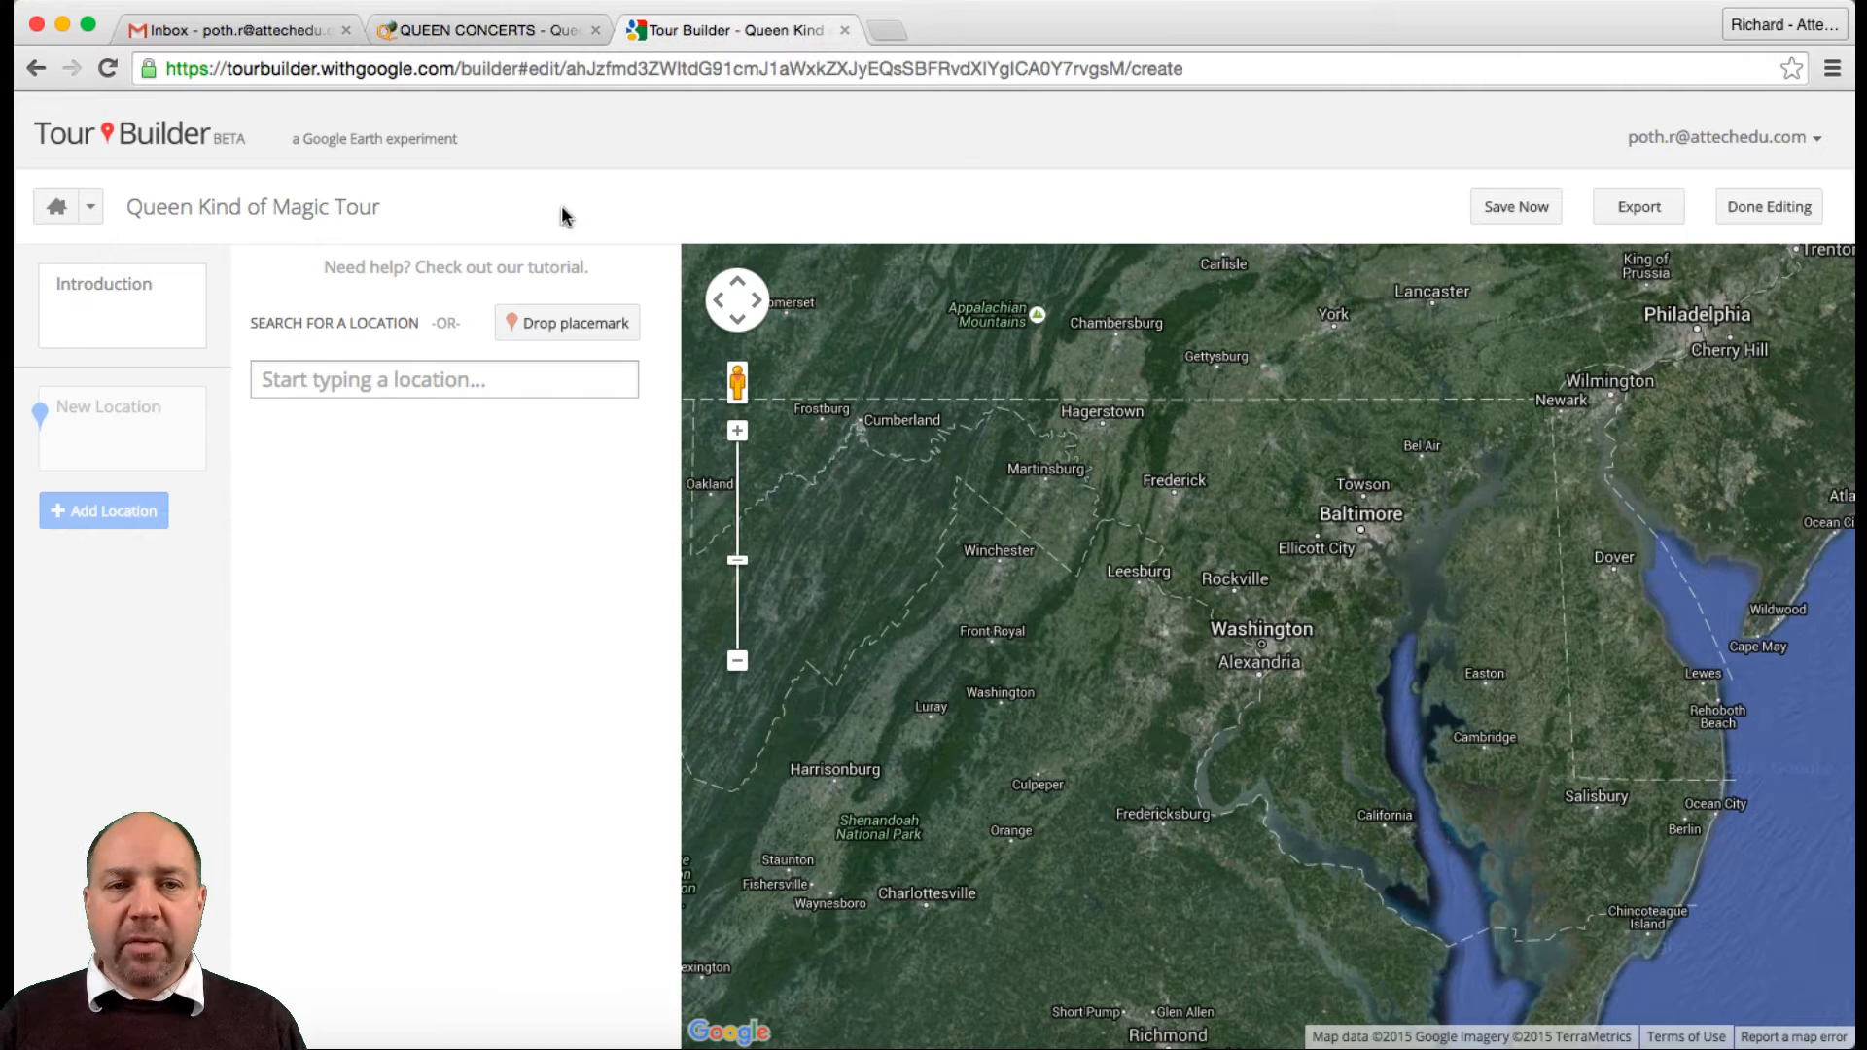
pyautogui.click(451, 381)
pyautogui.write('sto')
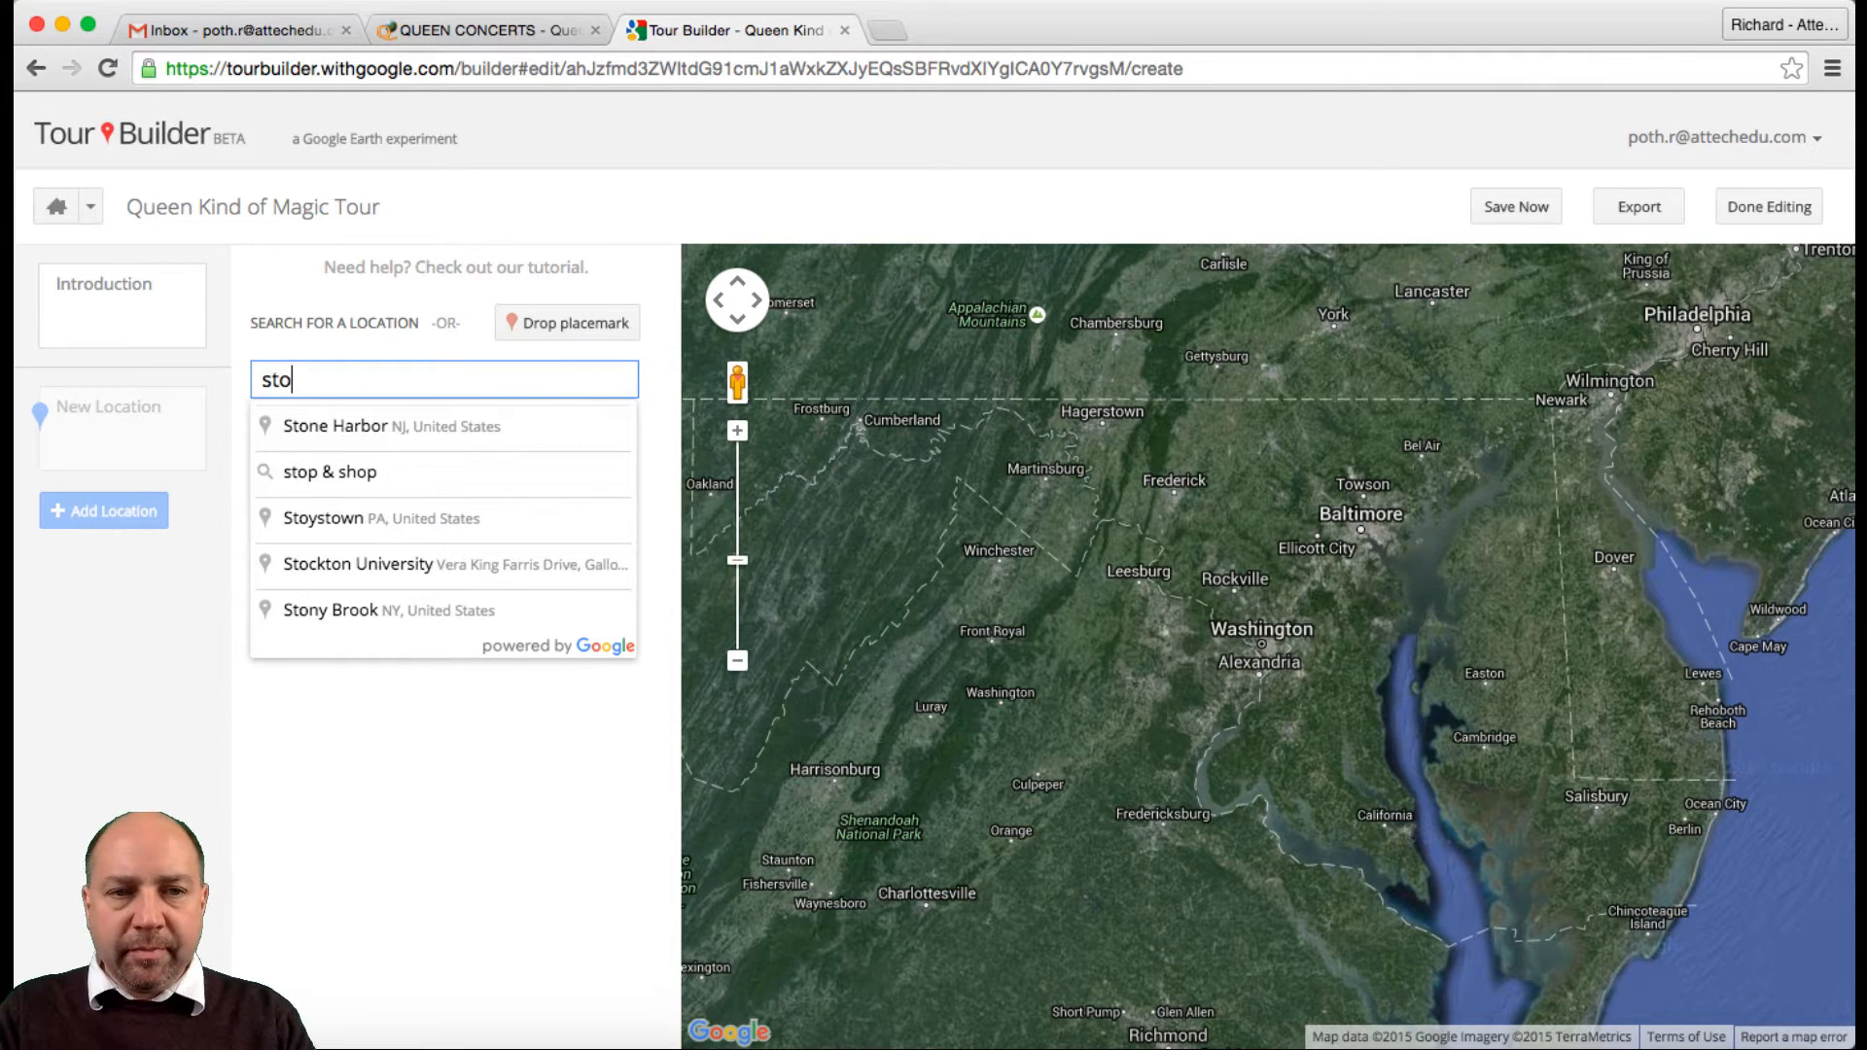
pyautogui.click(448, 428)
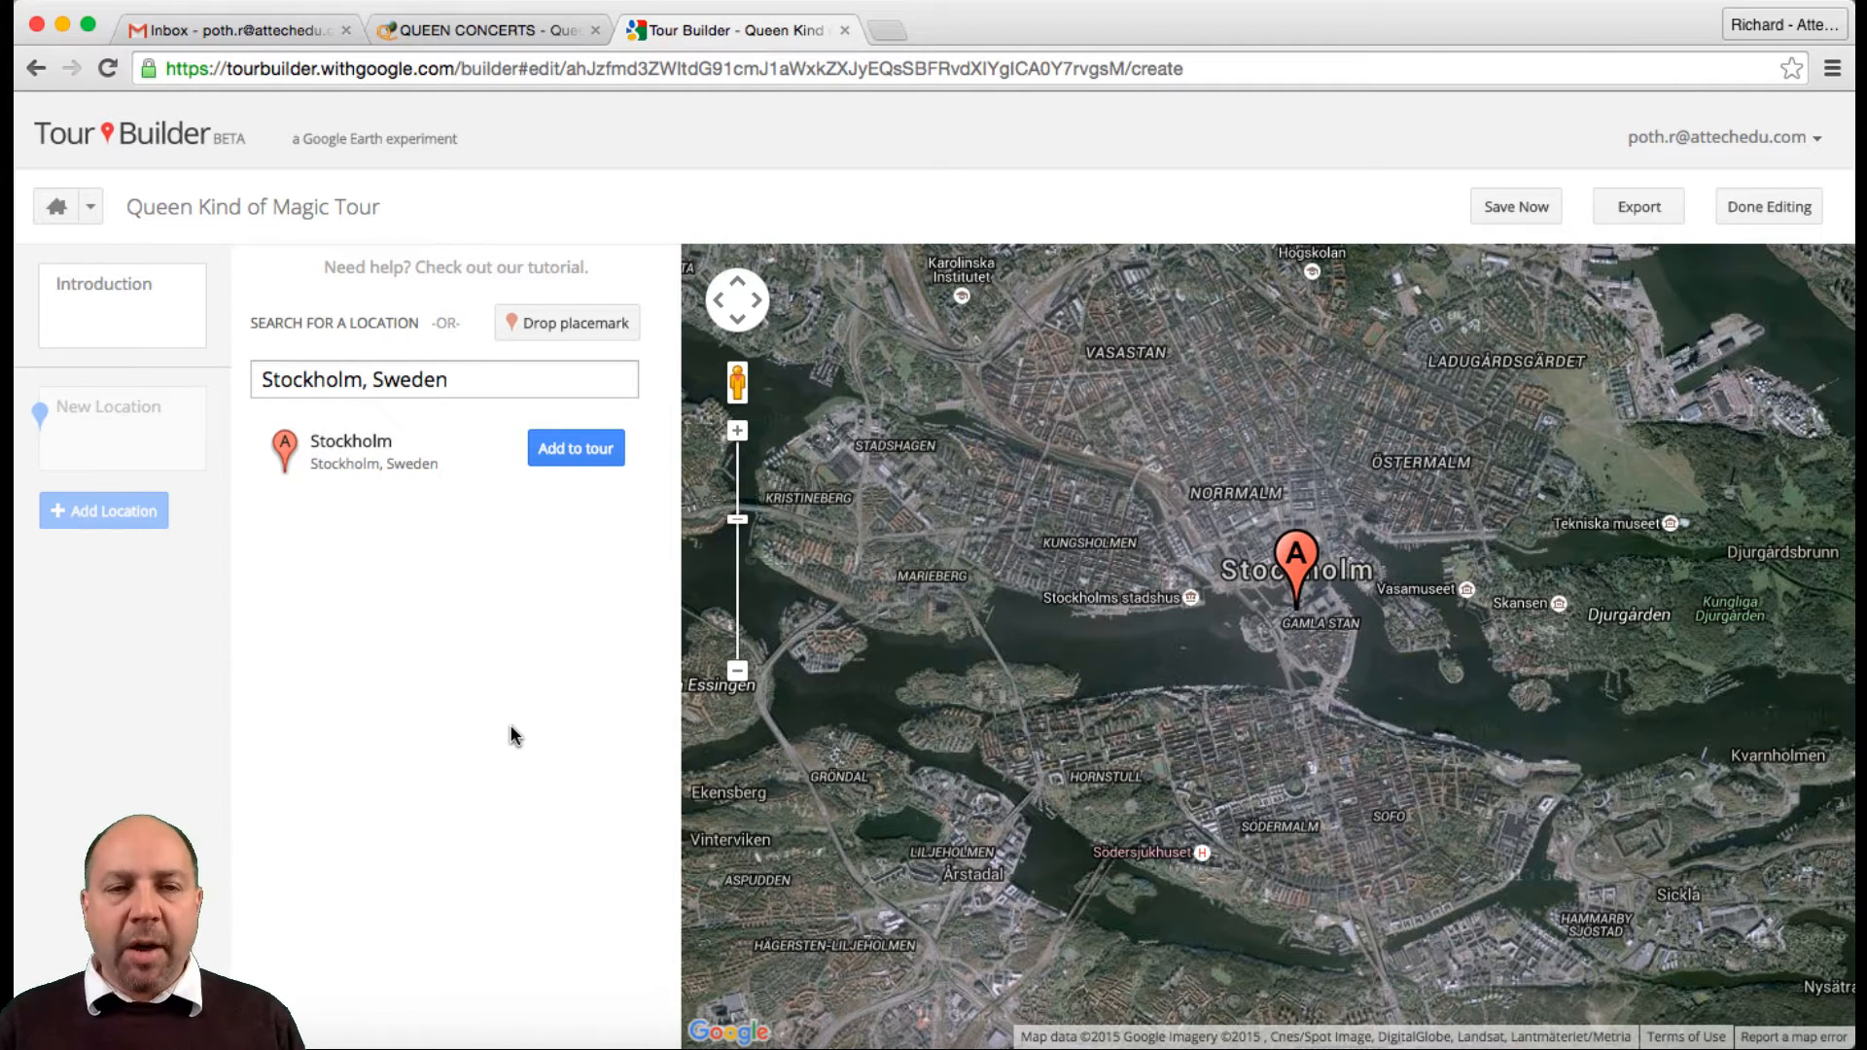
pyautogui.click(578, 449)
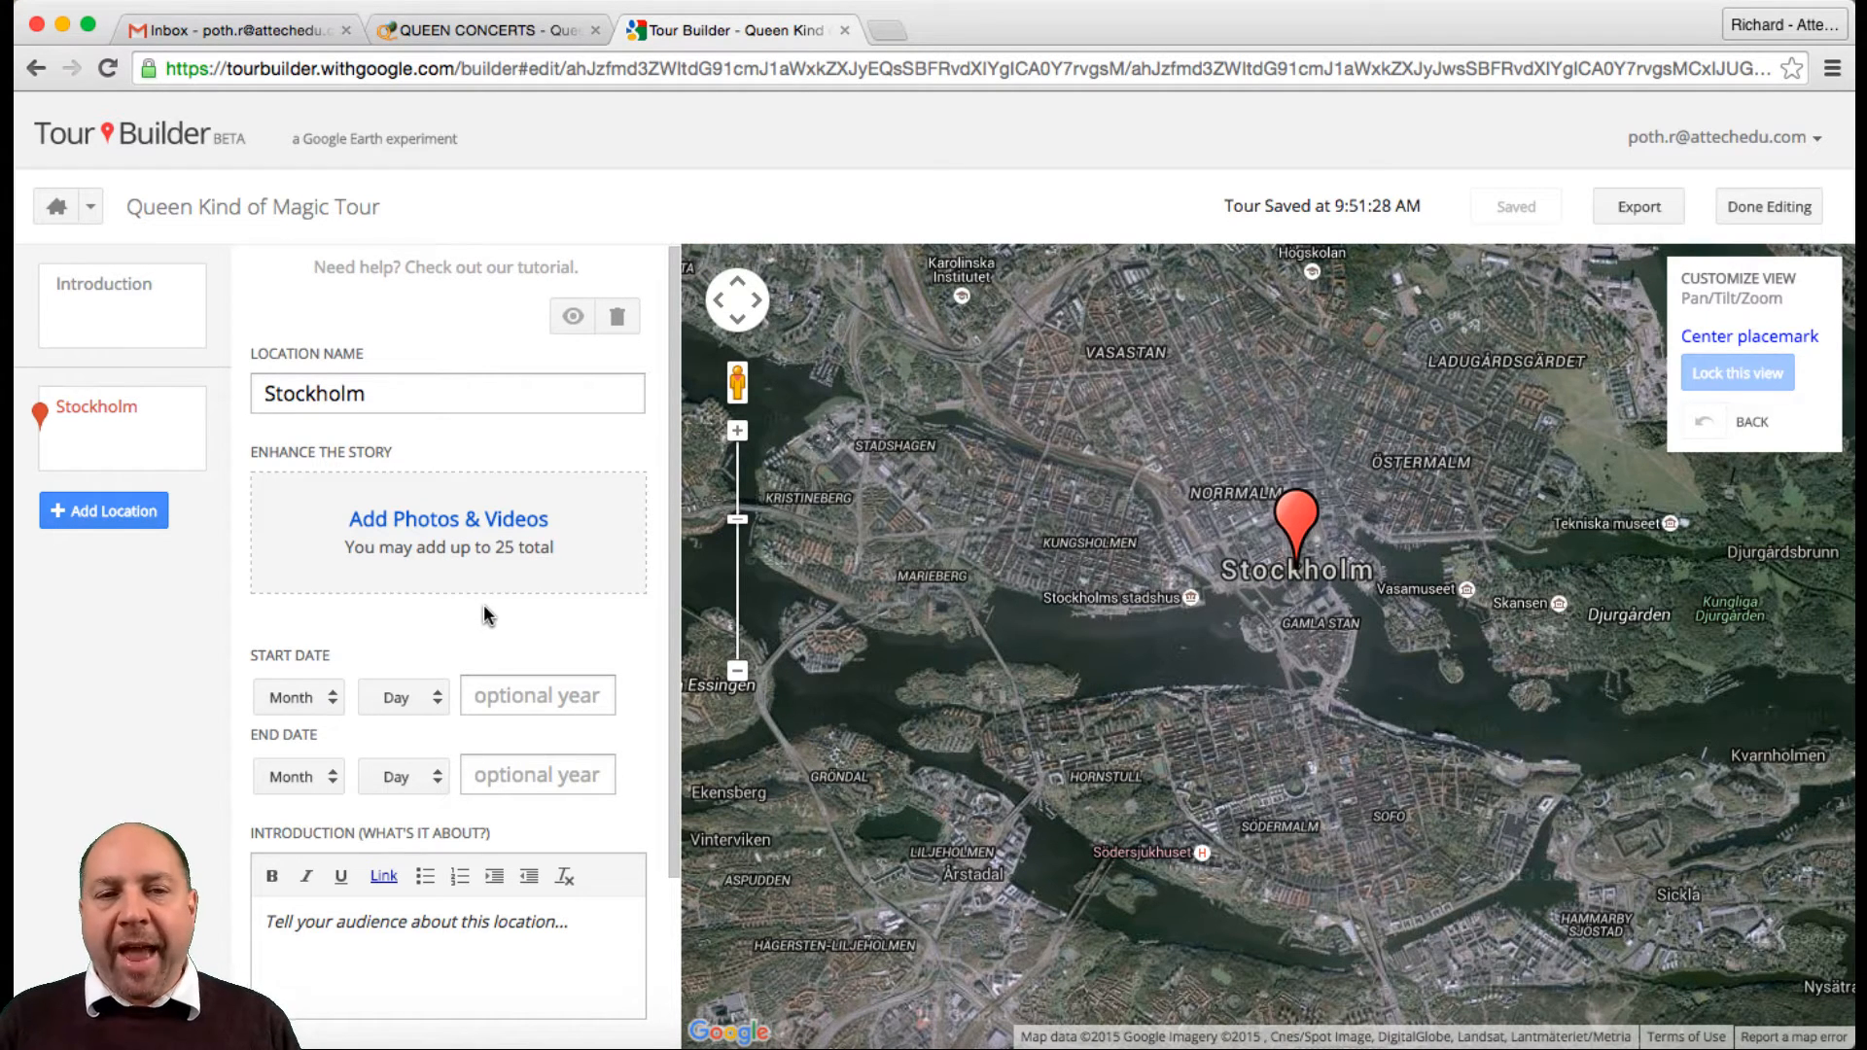
# Copy the web address of the 07.06.1986 Stockholm concert's detail page on the Queen Concerts site
pyautogui.click(398, 930)
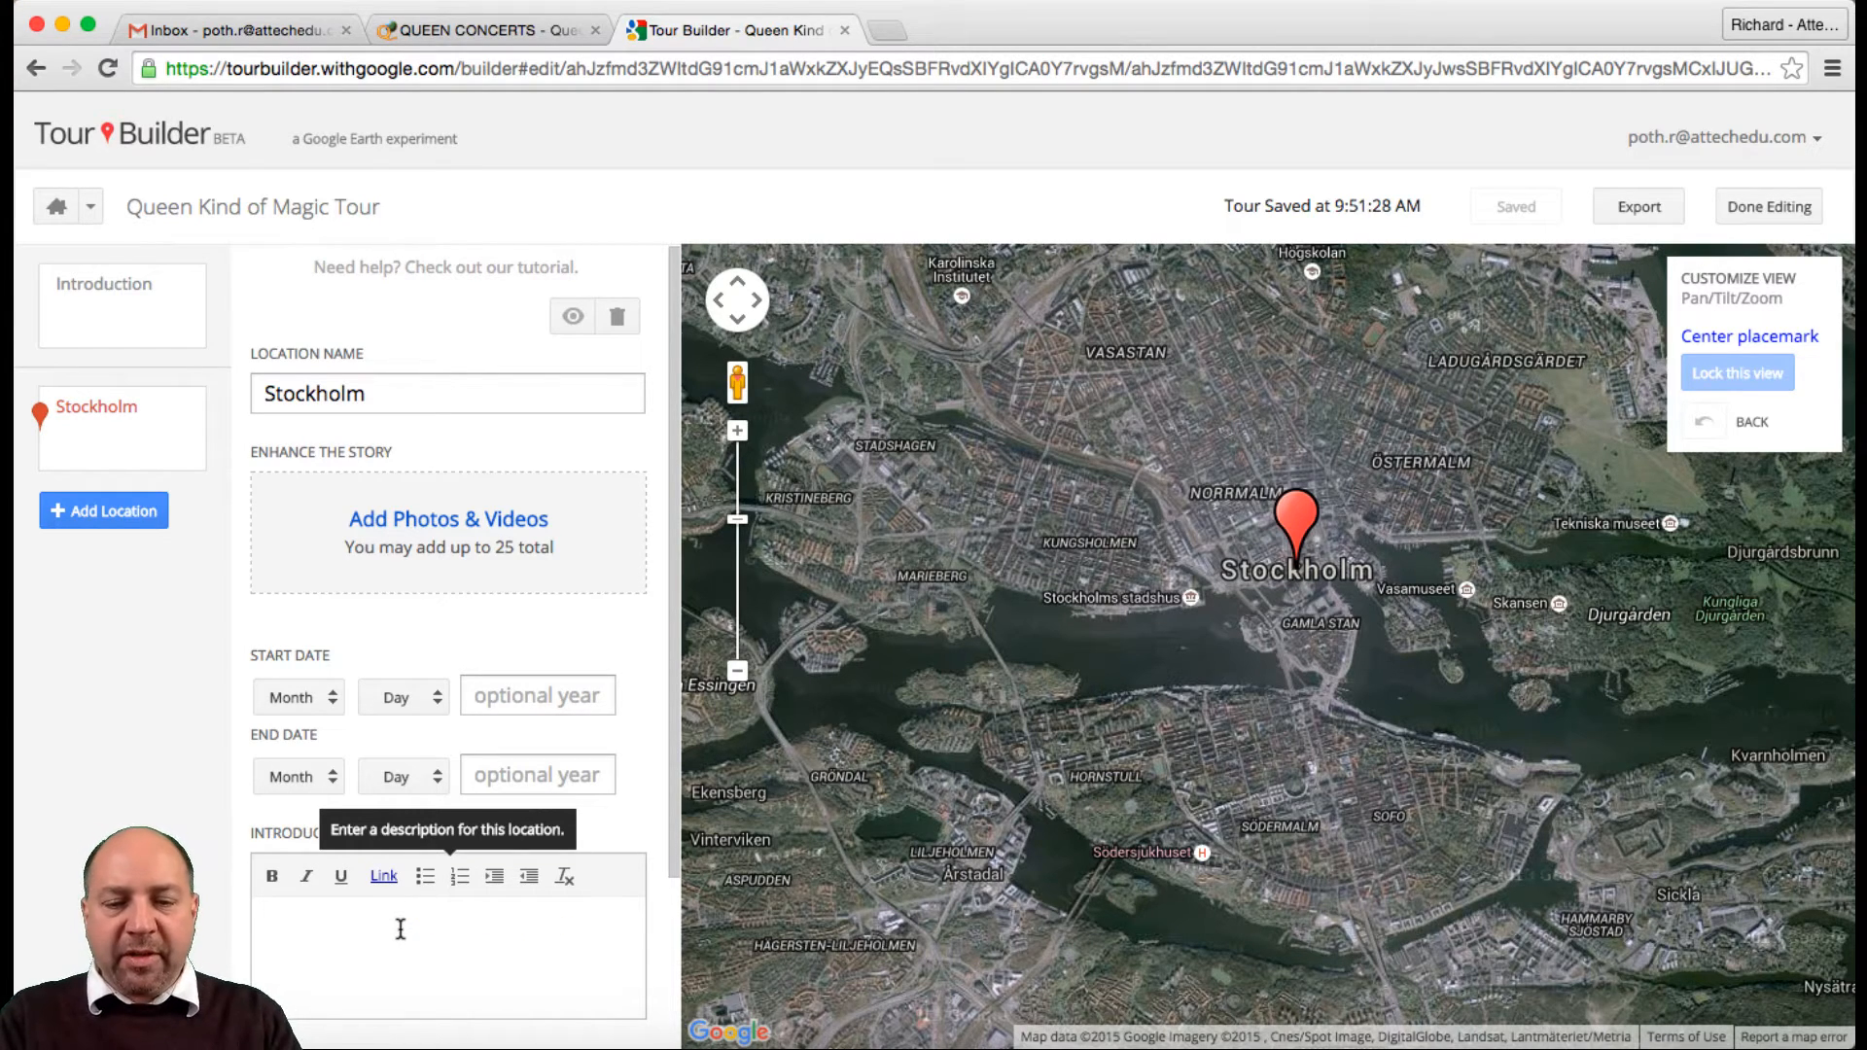
pyautogui.click(480, 32)
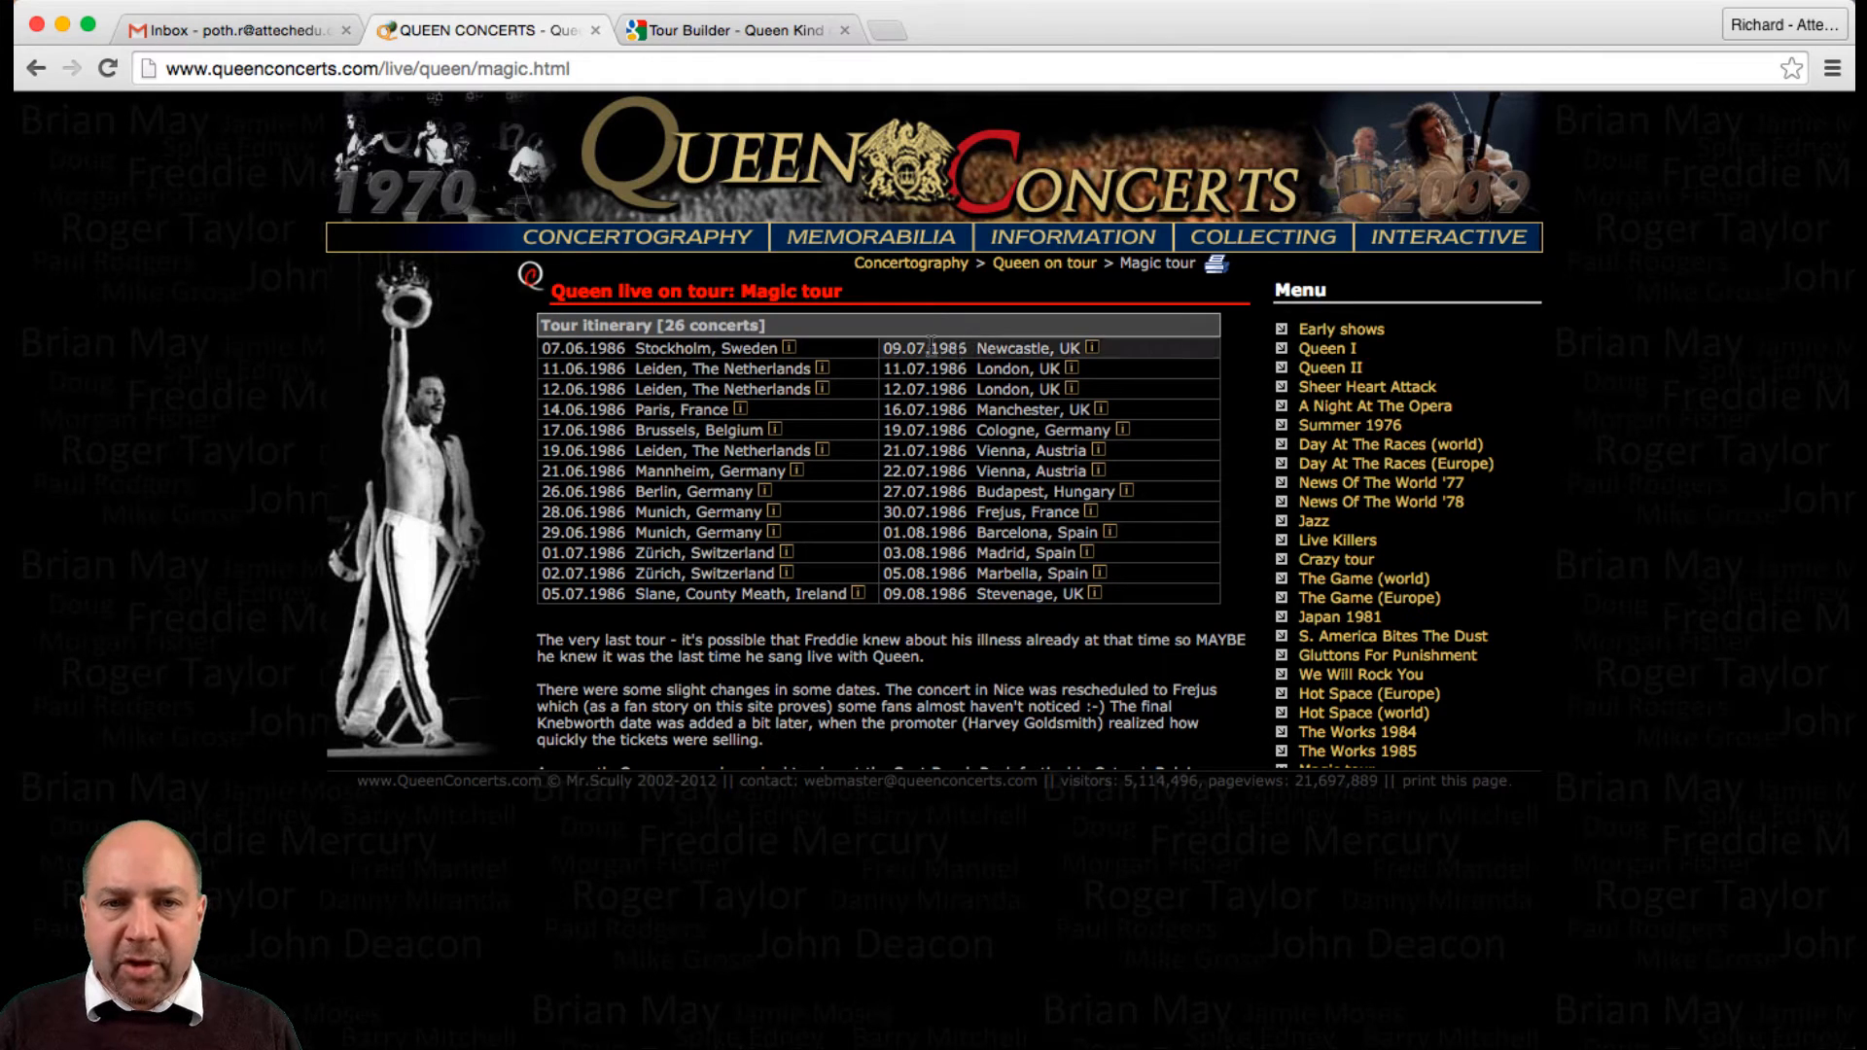
pyautogui.click(789, 348)
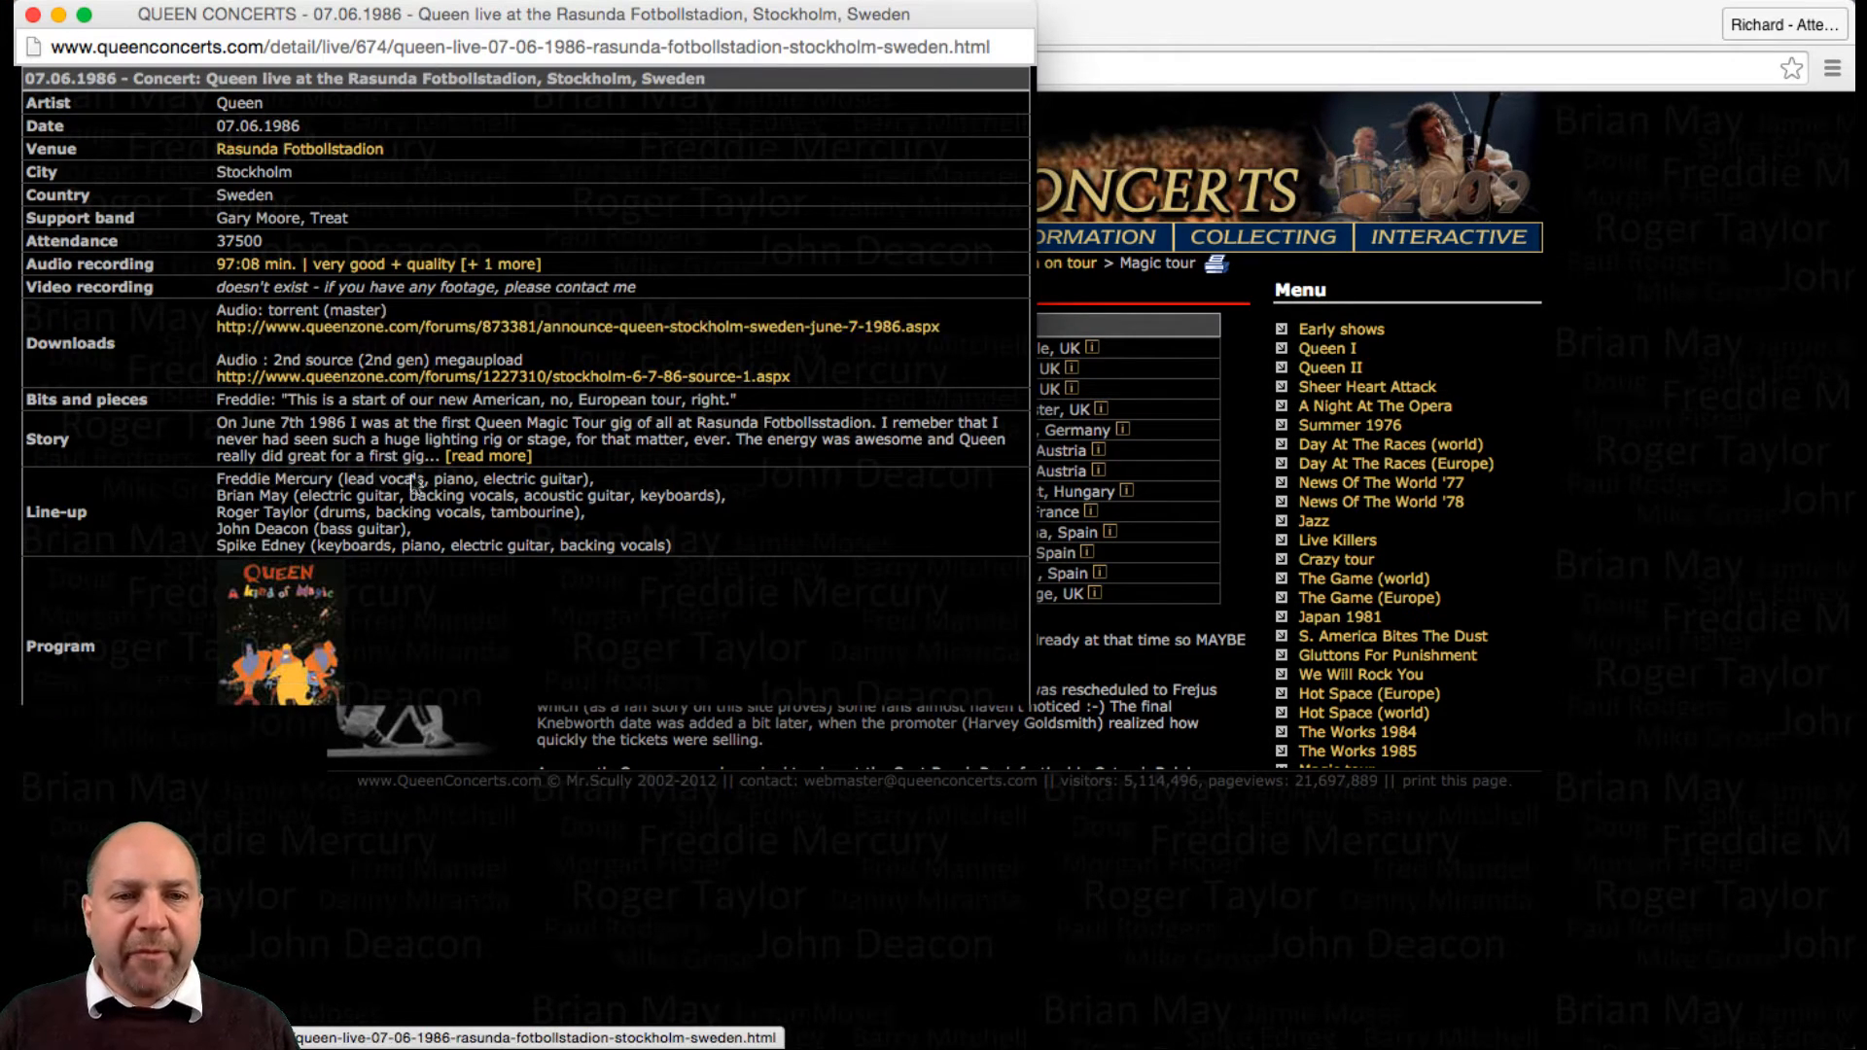
pyautogui.tripleClick(362, 51)
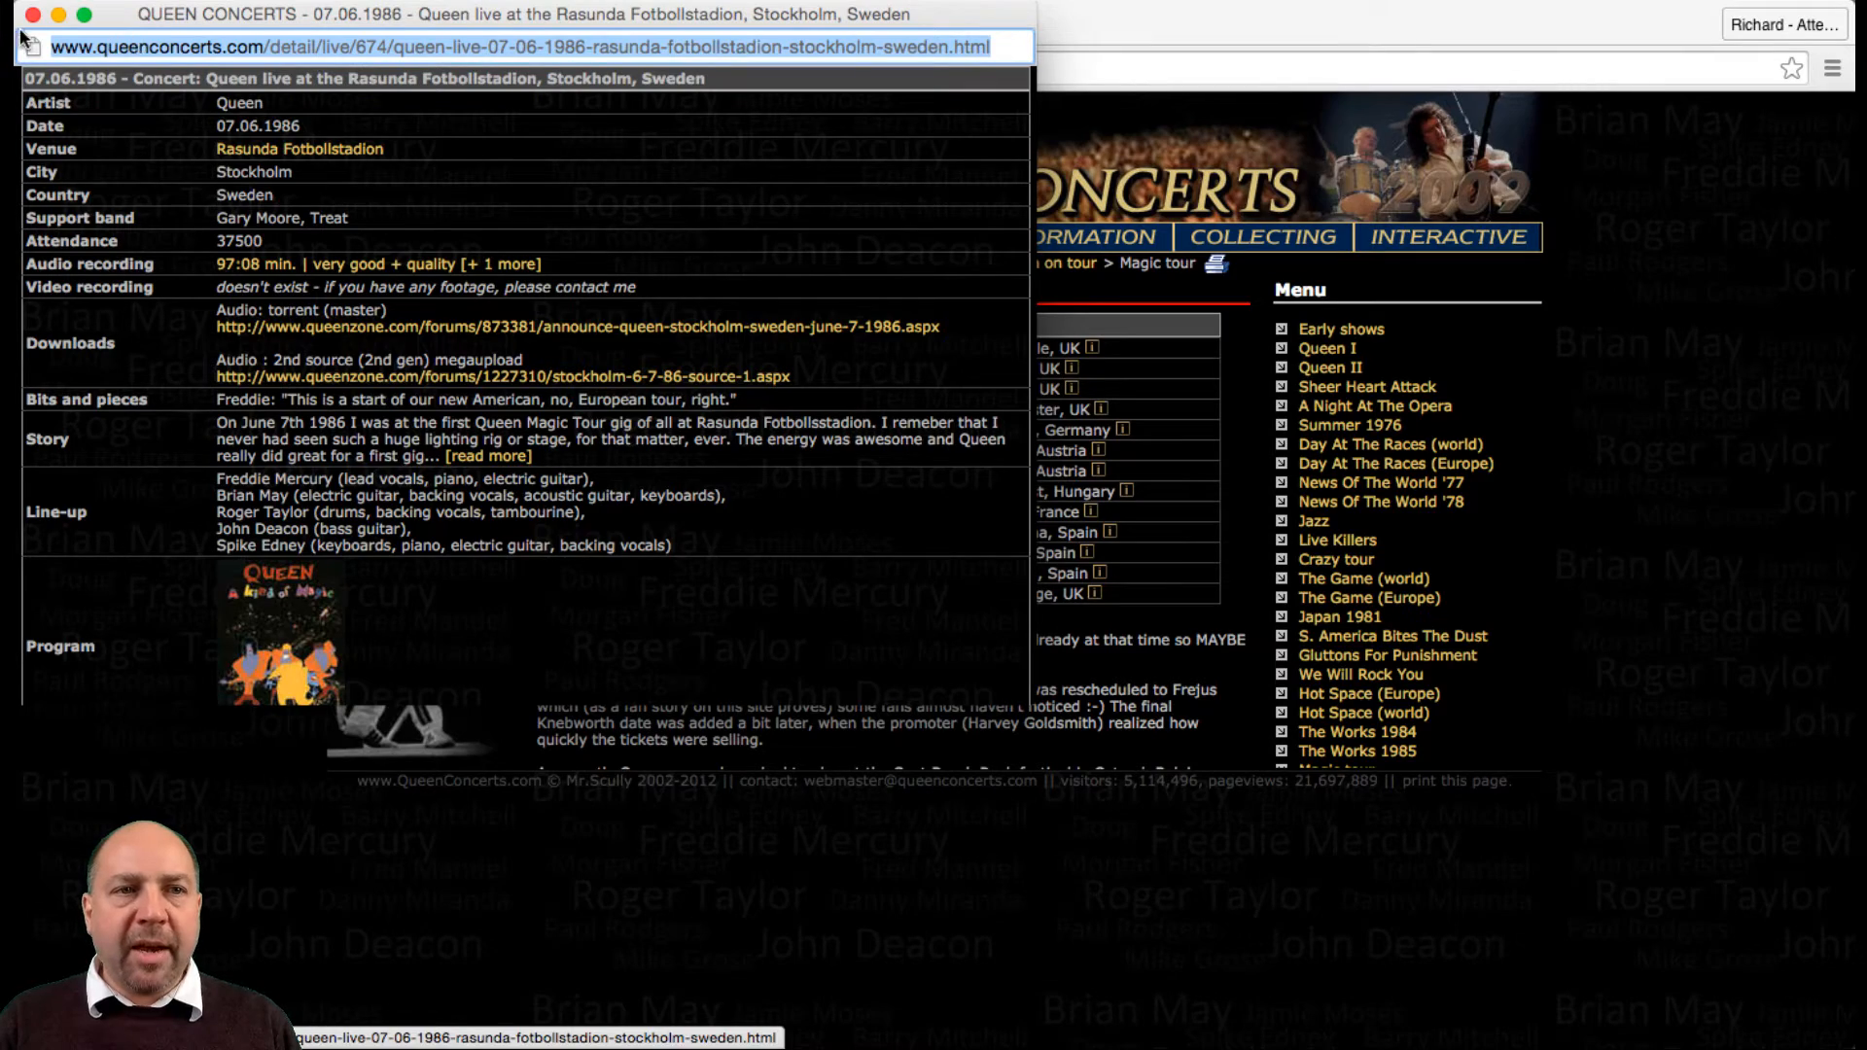
pyautogui.moveTo(972, 18); pyautogui.dragTo(1067, 190)
# Write Stockholm's introduction: "This is the first location that Queen went to on their Kind of Magic World tour. For more information please click here."
pyautogui.click(767, 30)
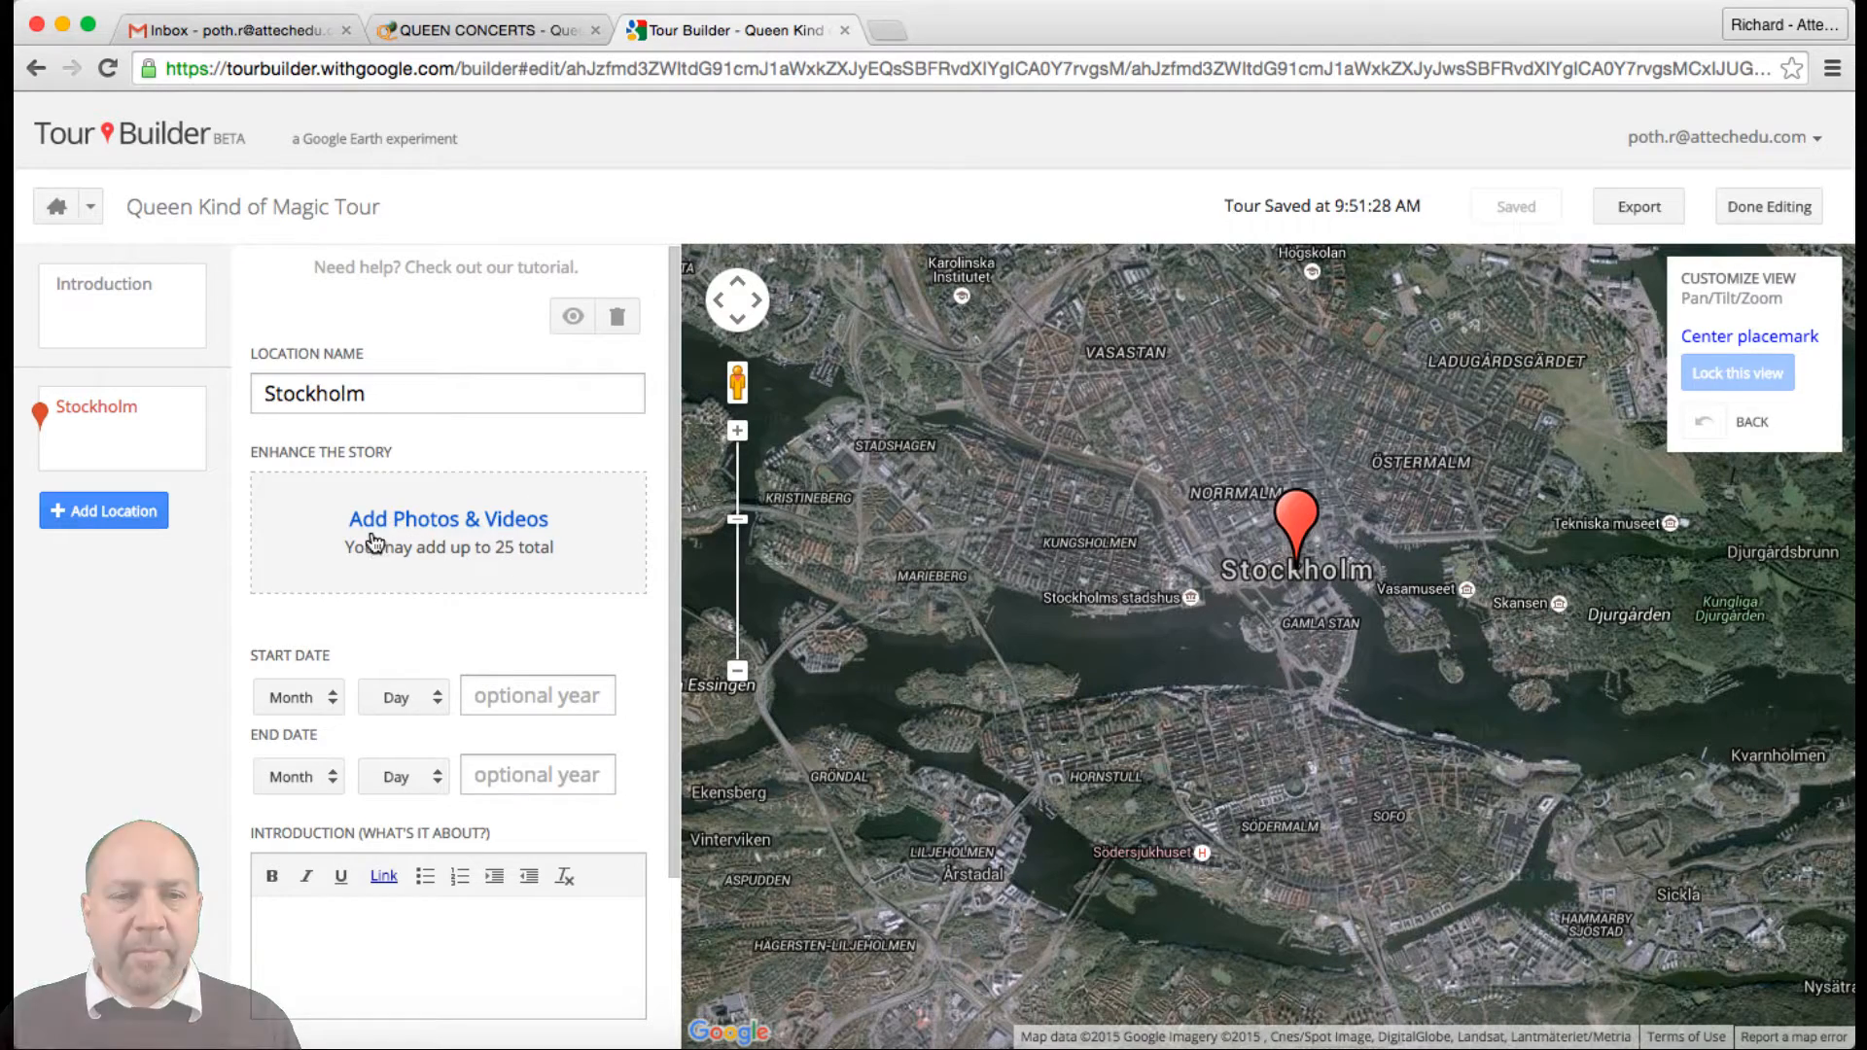
pyautogui.click(389, 928)
pyautogui.write('This is the first location that Queen went to on their Kind of Magic')
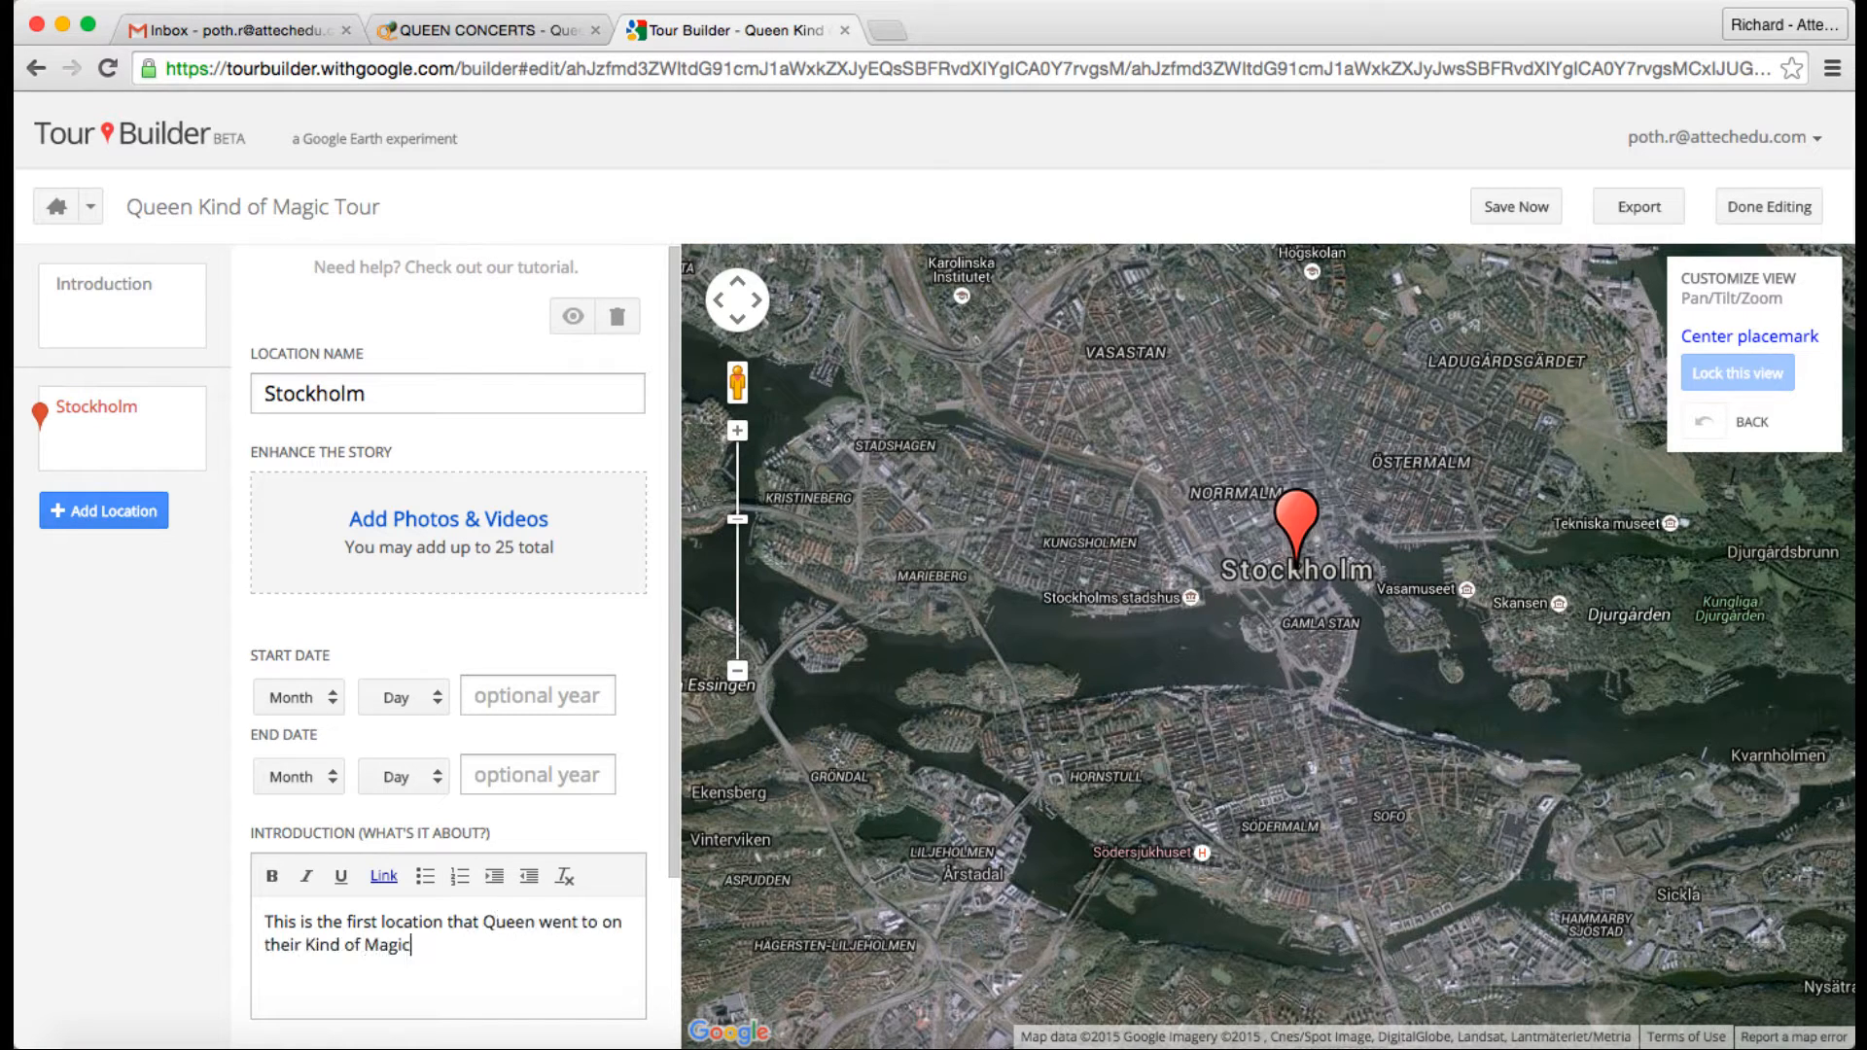
pyautogui.write(' World tour. For mure information please click here.')
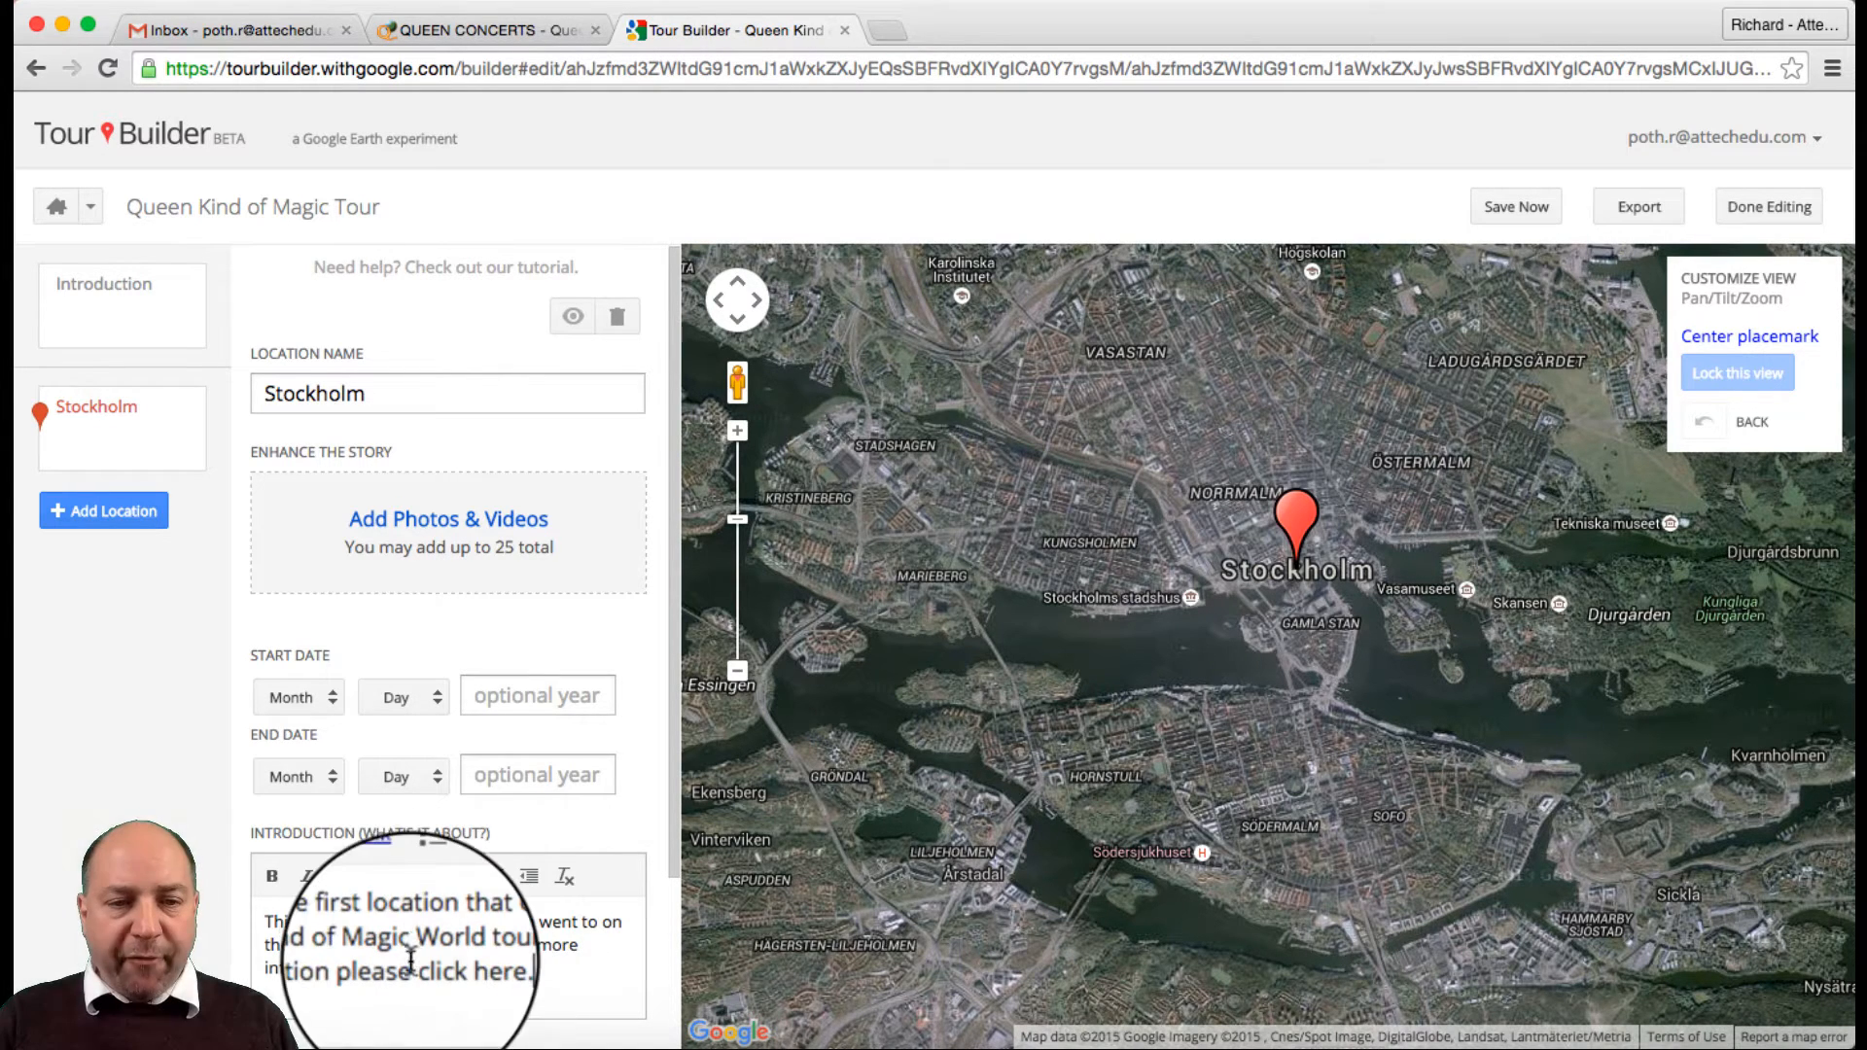
# Link the word "here" in Stockholm's introduction to the copied Queen Concerts page for the 07.06.1986 concert, opening in a new window
pyautogui.doubleClick(457, 967)
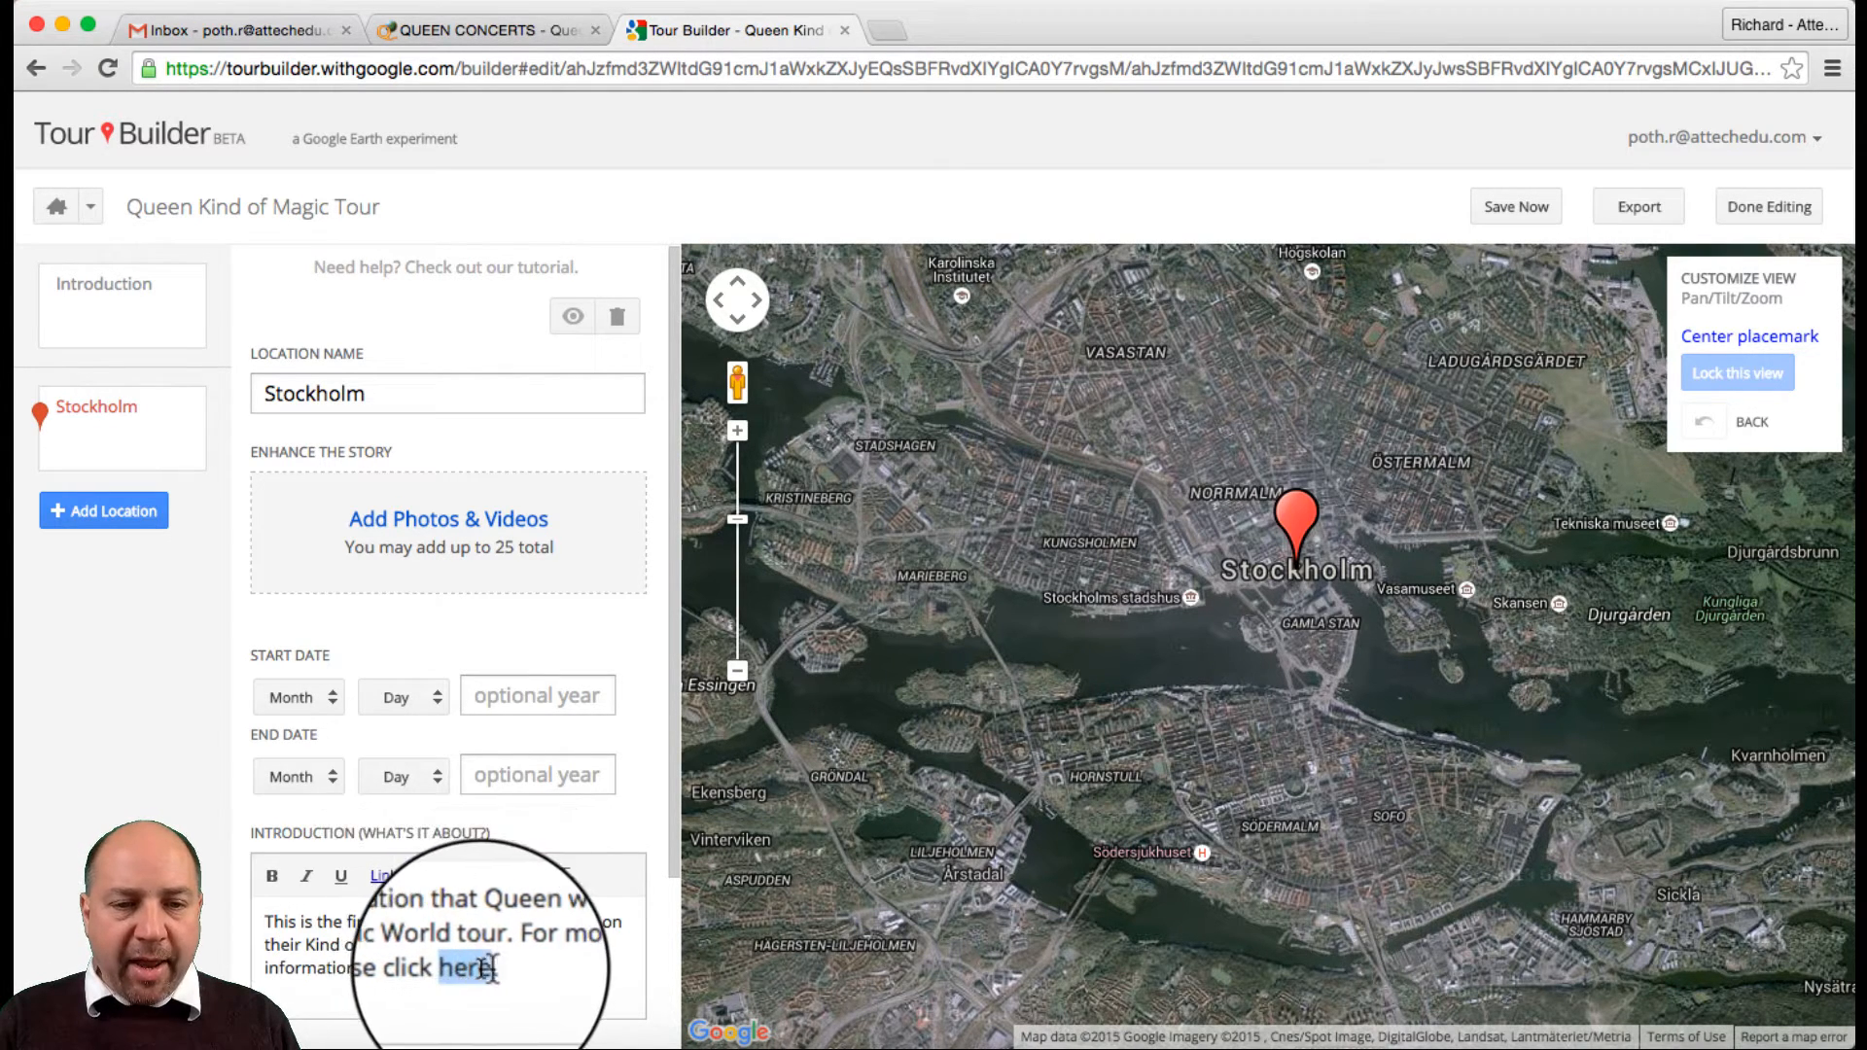
pyautogui.click(384, 876)
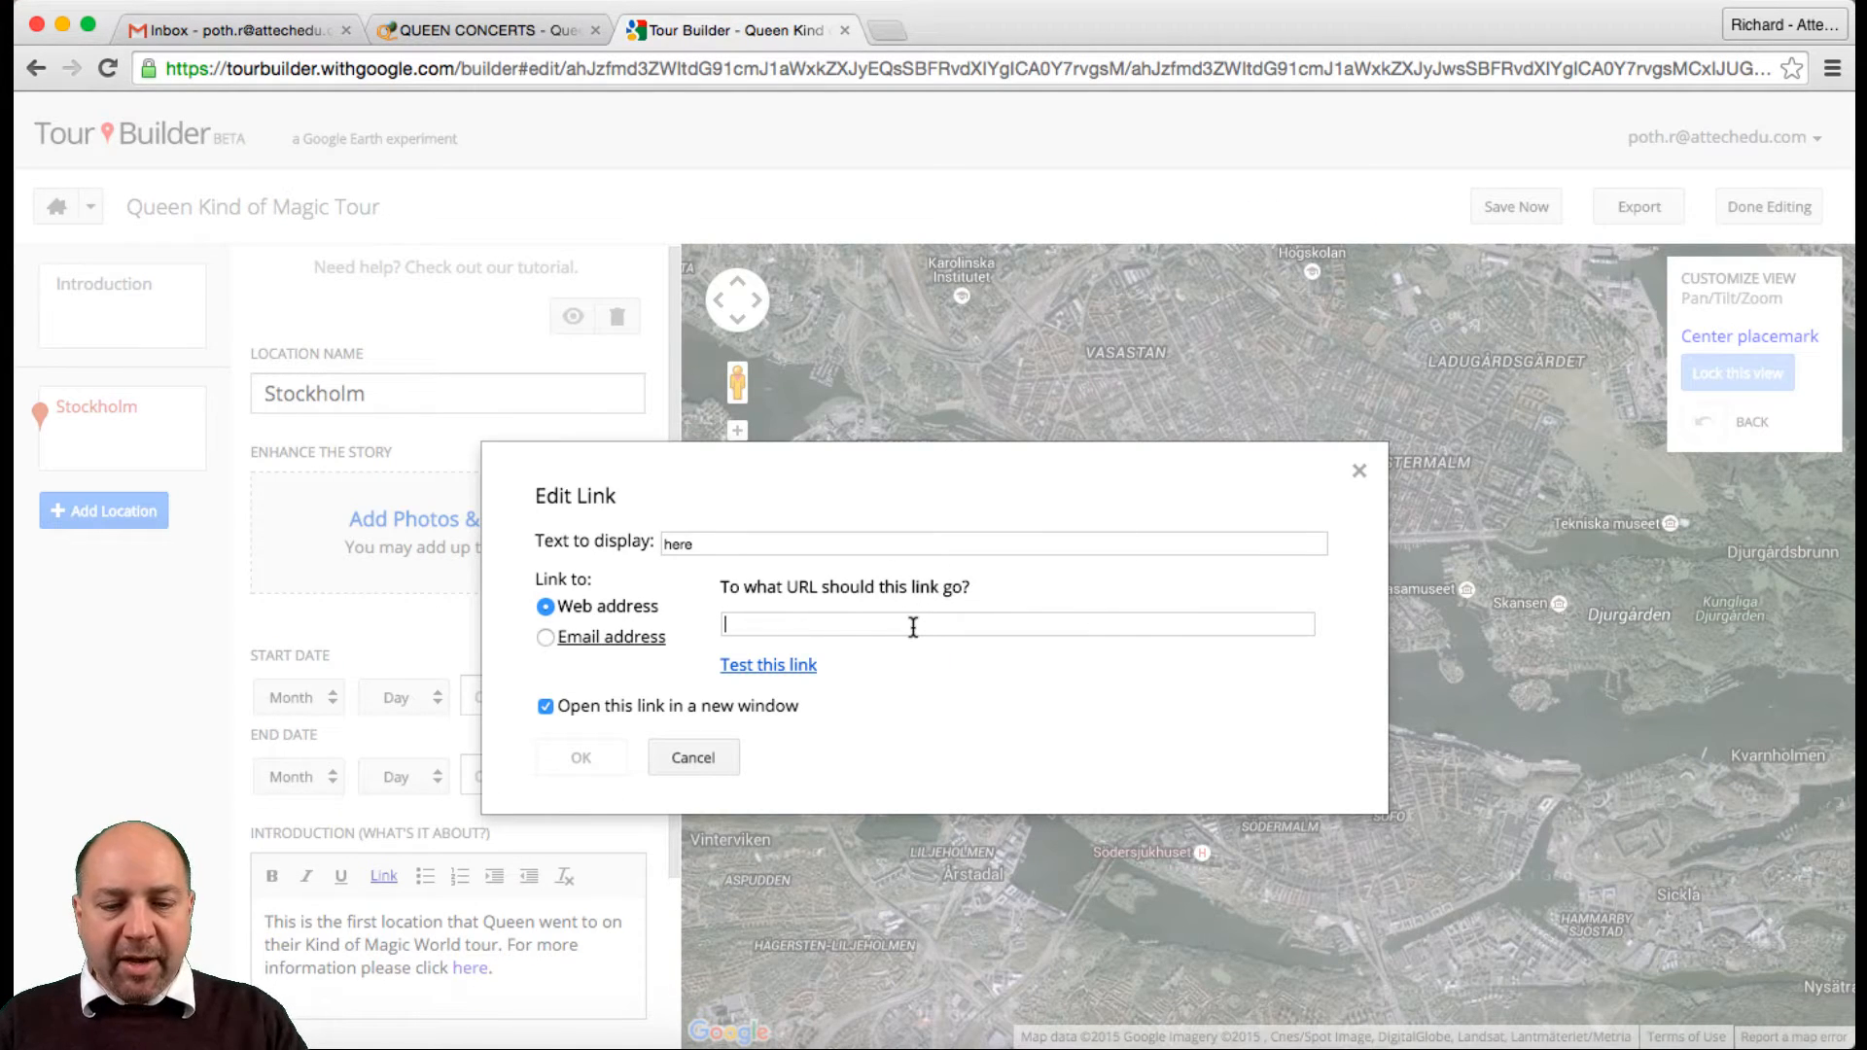
pyautogui.write('.com/detail/live/674/queen-live-07-06-1986-rasunda-fotbollstadion-stockholm-sweden.html')
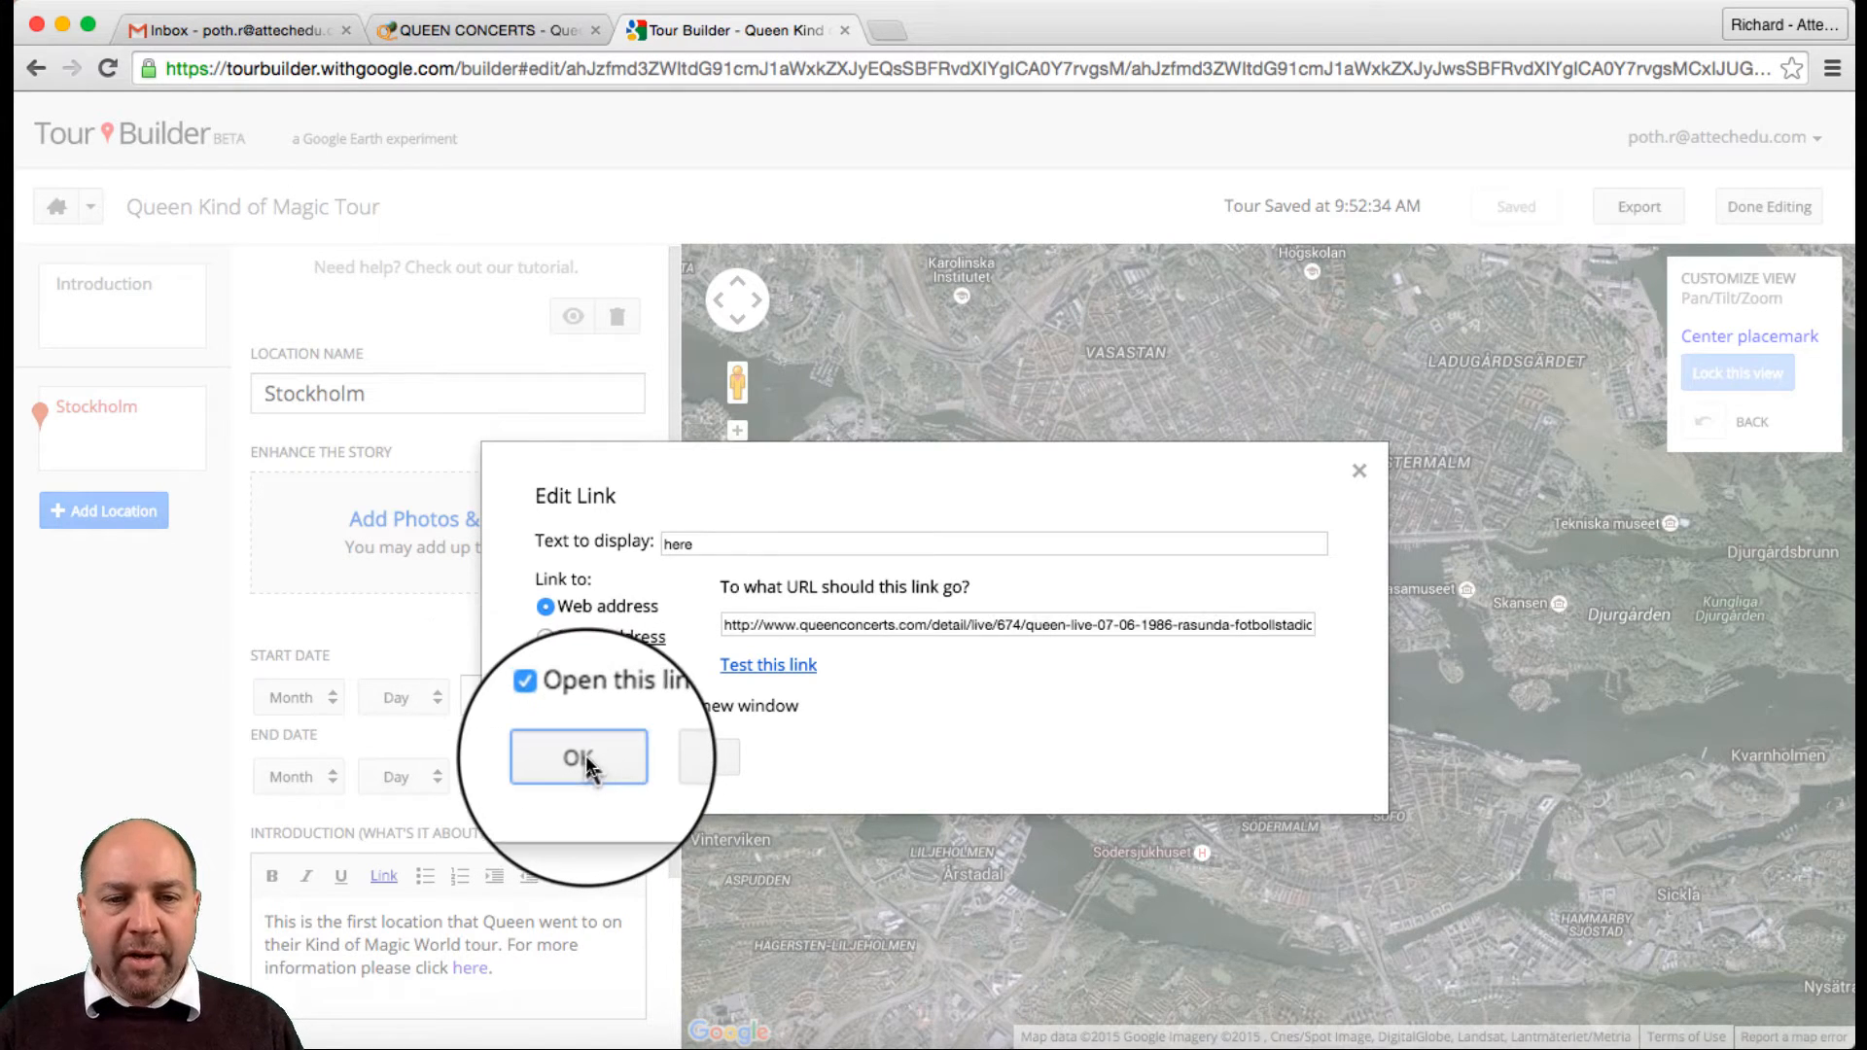
pyautogui.click(585, 752)
pyautogui.click(564, 985)
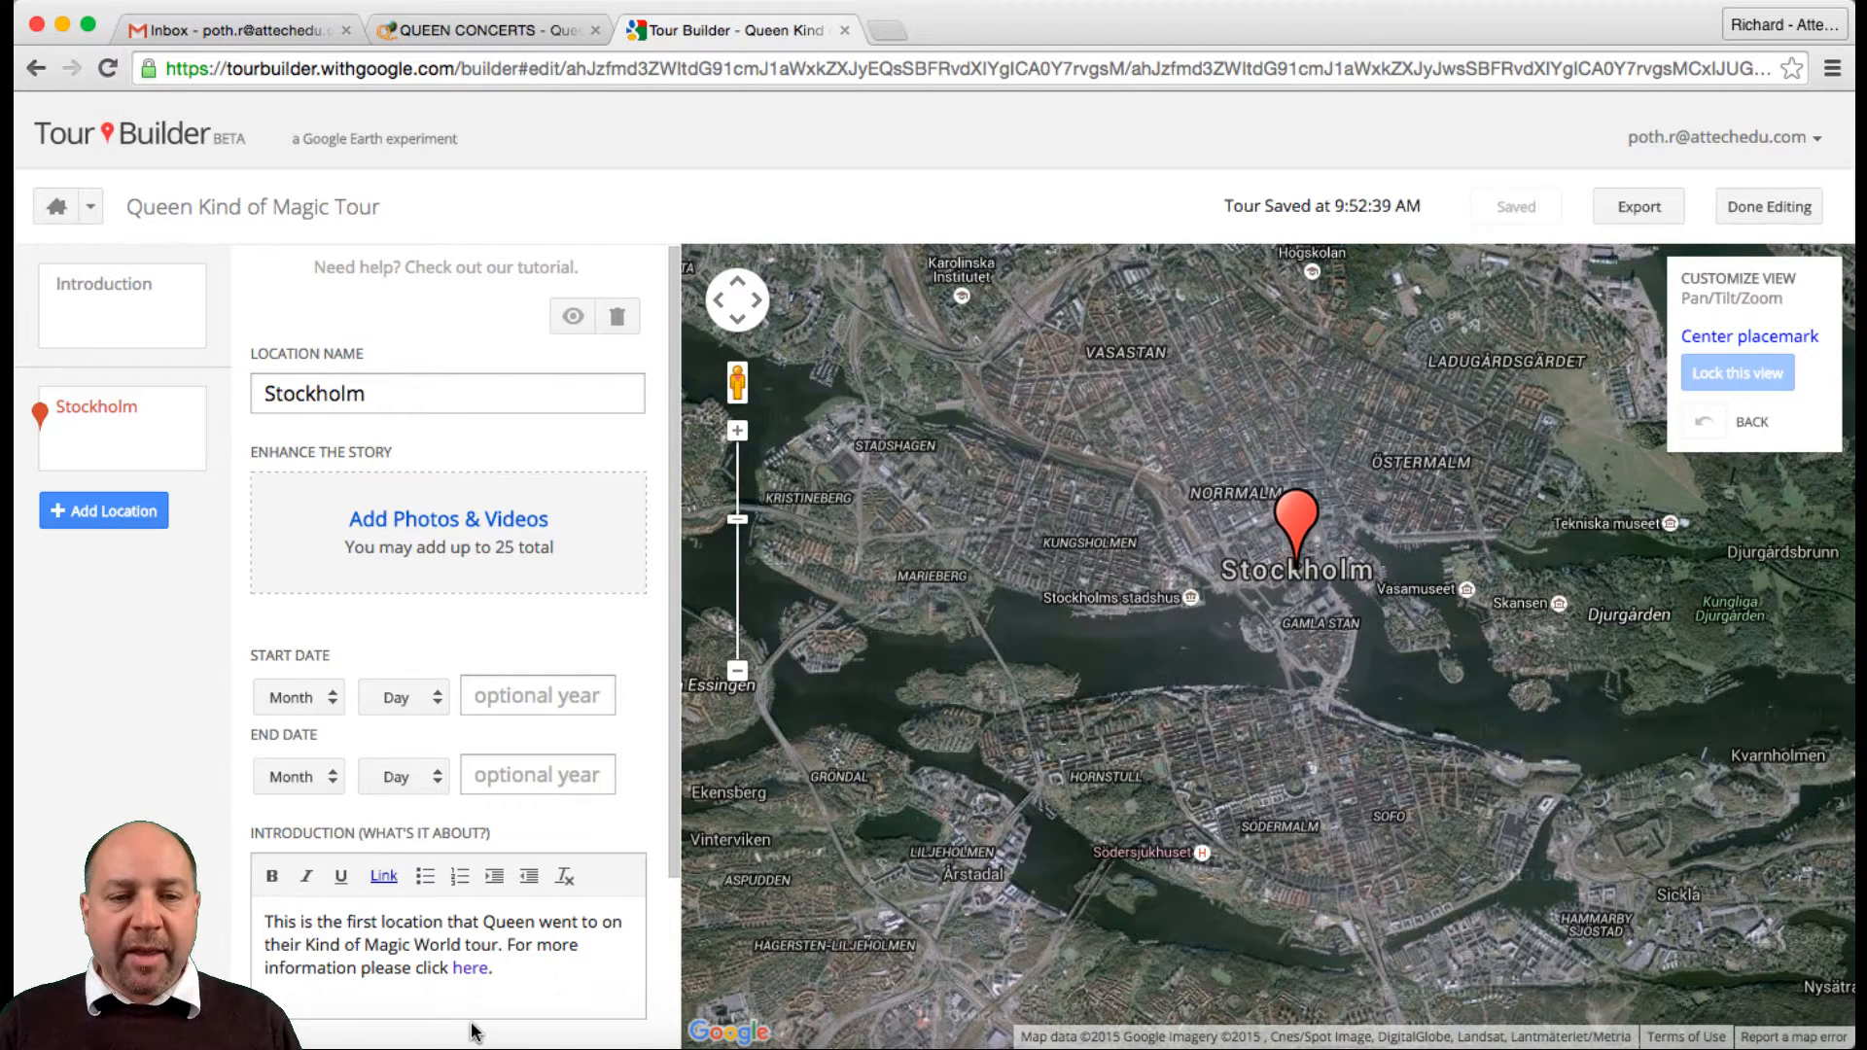
# Search images for "stockholm" and add the aerial photo of the waterfront old town to the Stockholm location
pyautogui.click(443, 522)
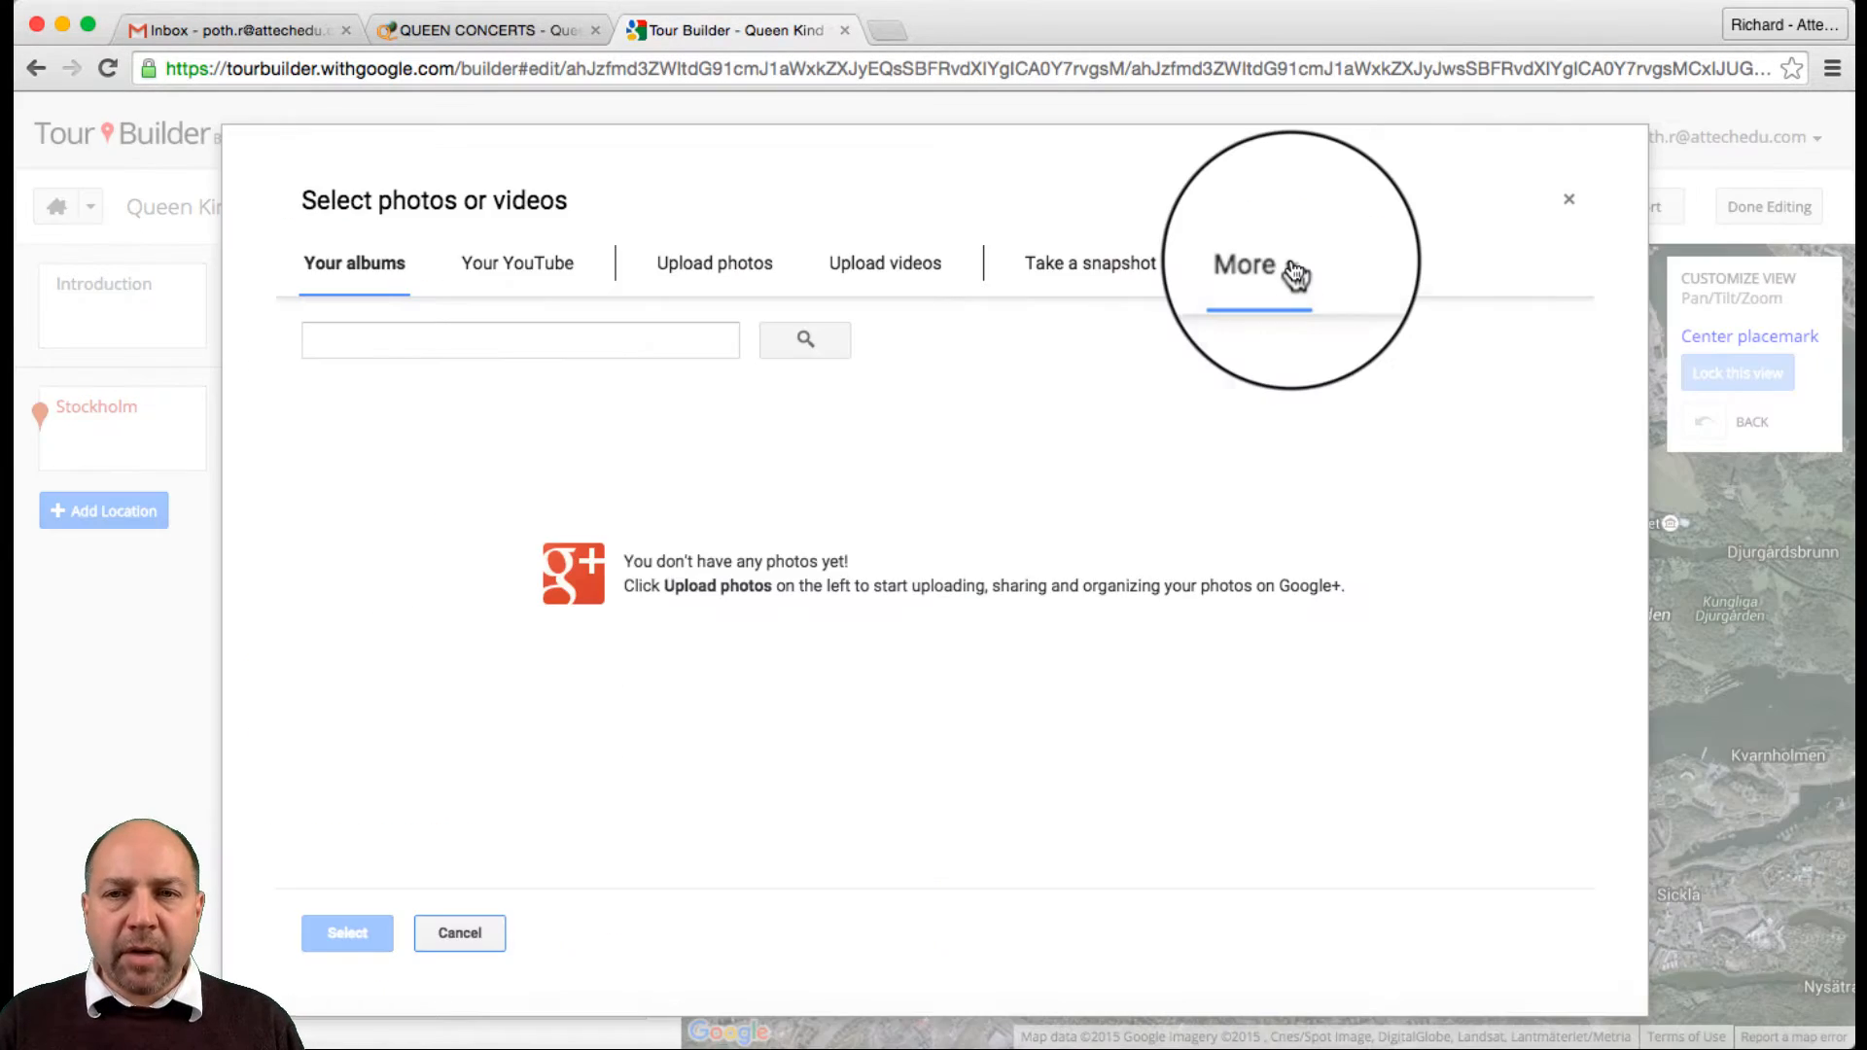
pyautogui.click(1264, 264)
pyautogui.click(1365, 326)
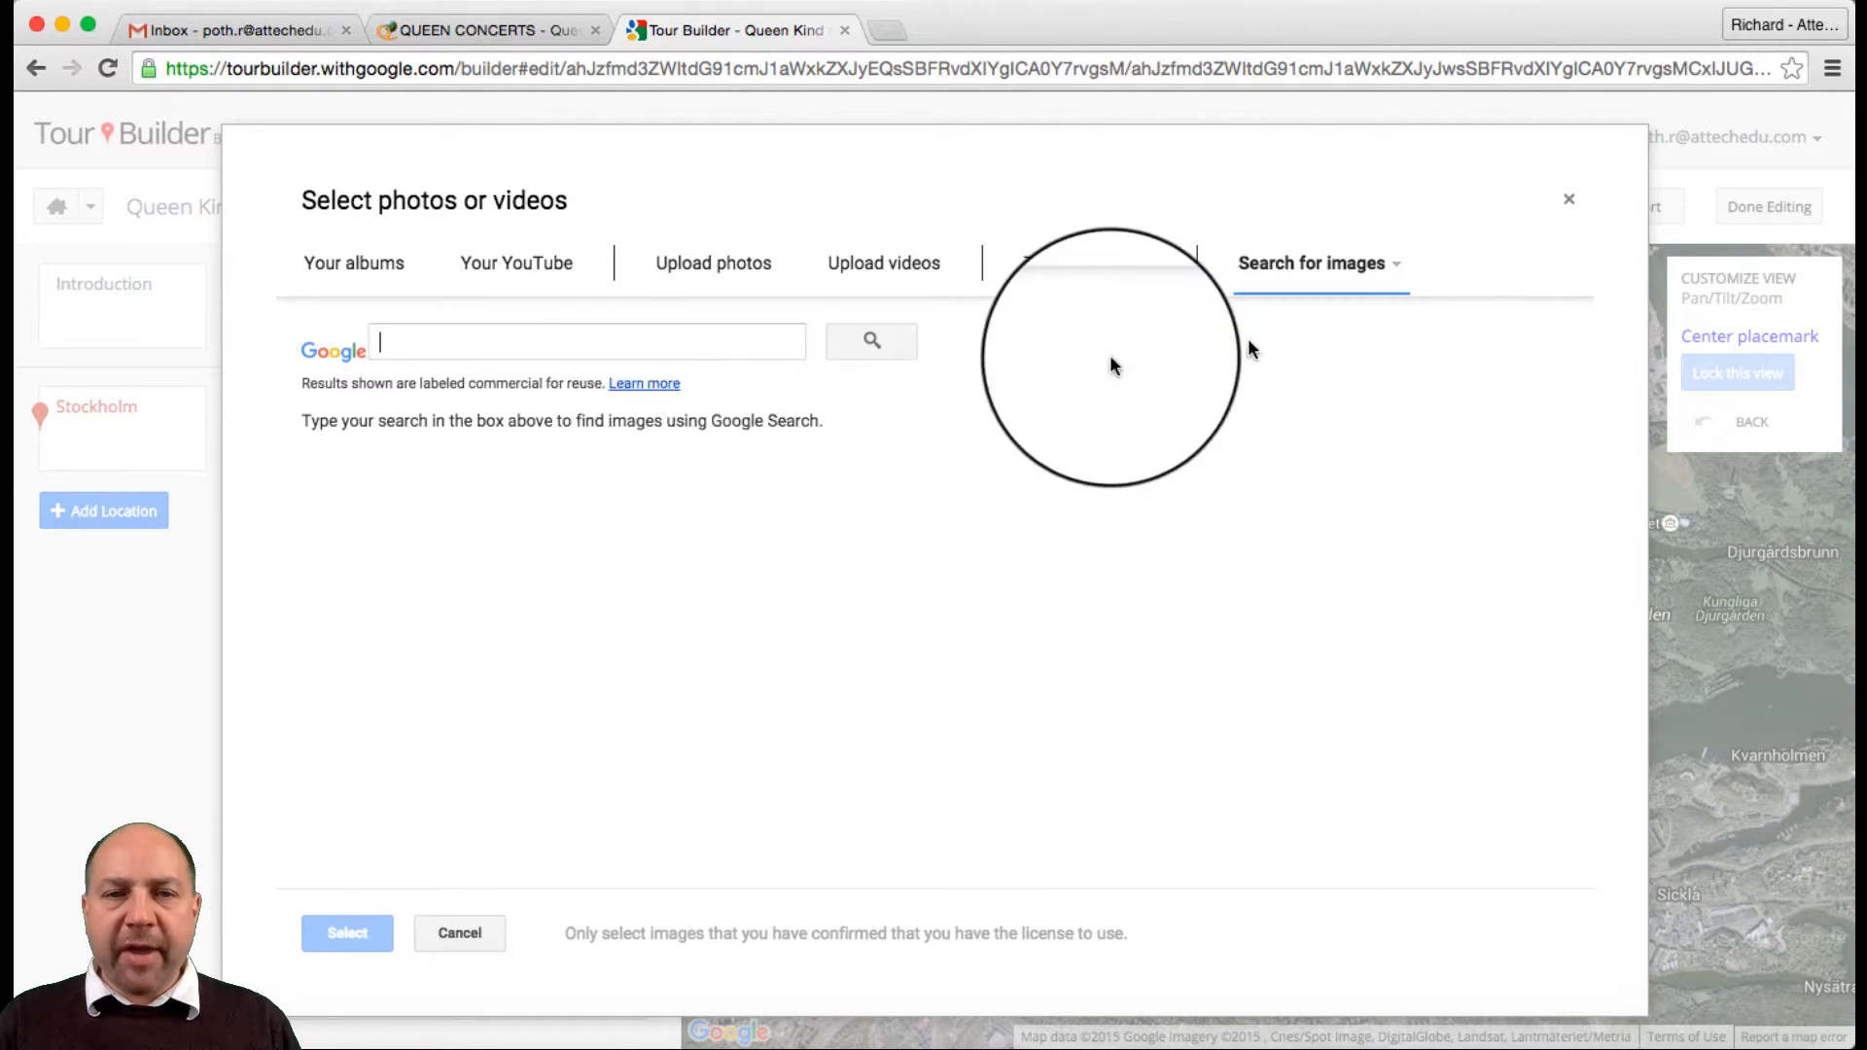
pyautogui.click(559, 342)
pyautogui.write('stockholm')
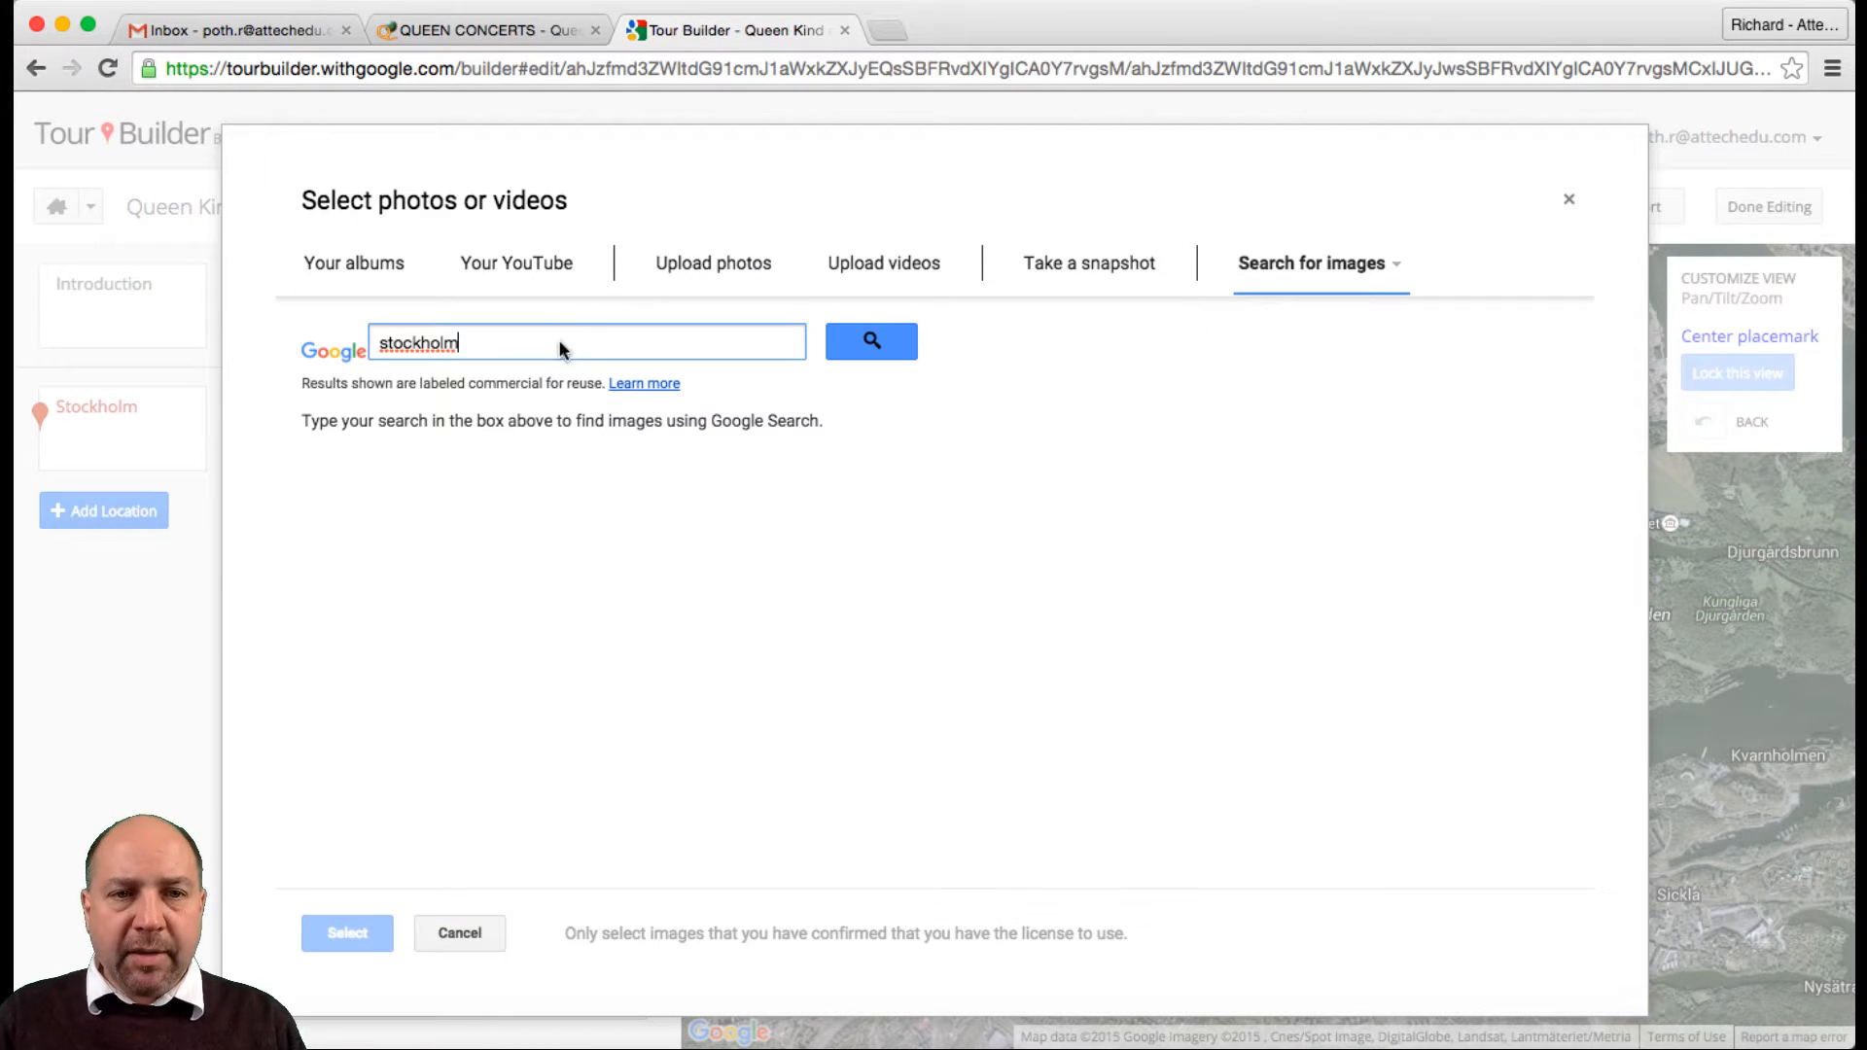
pyautogui.click(870, 344)
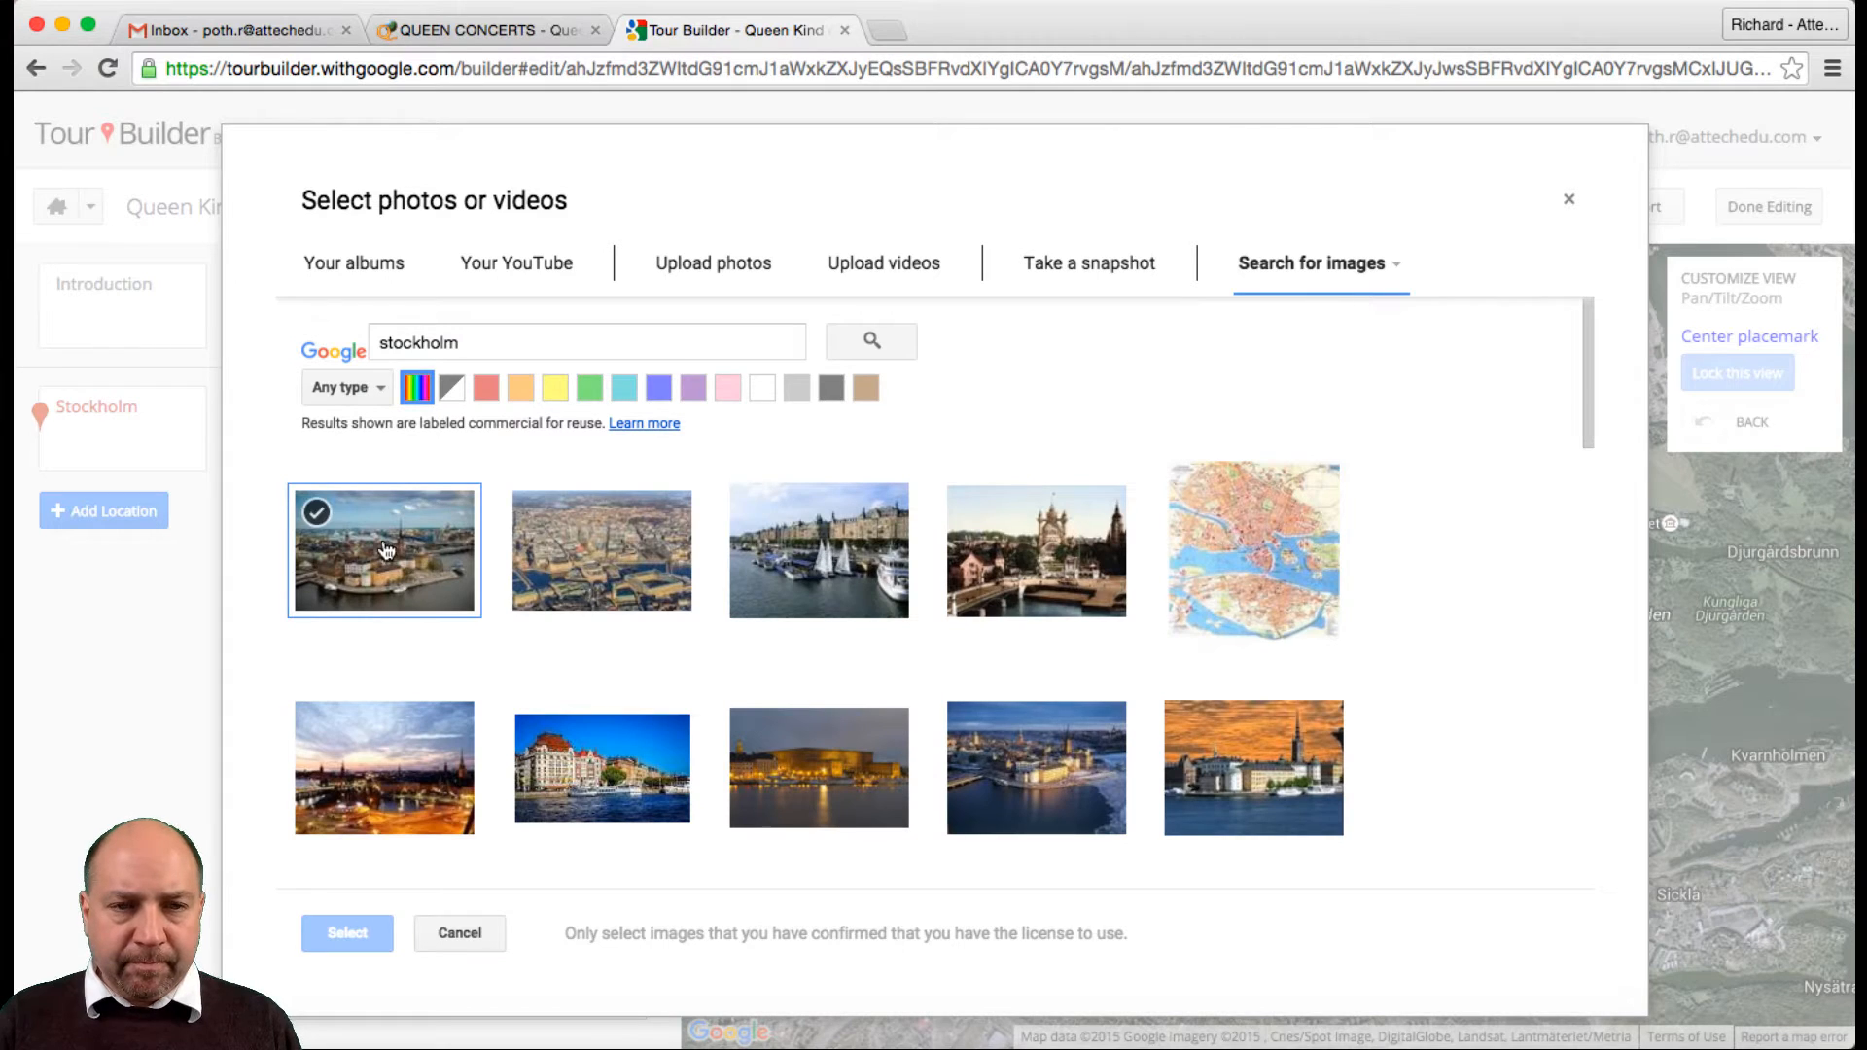
pyautogui.click(316, 512)
pyautogui.click(347, 933)
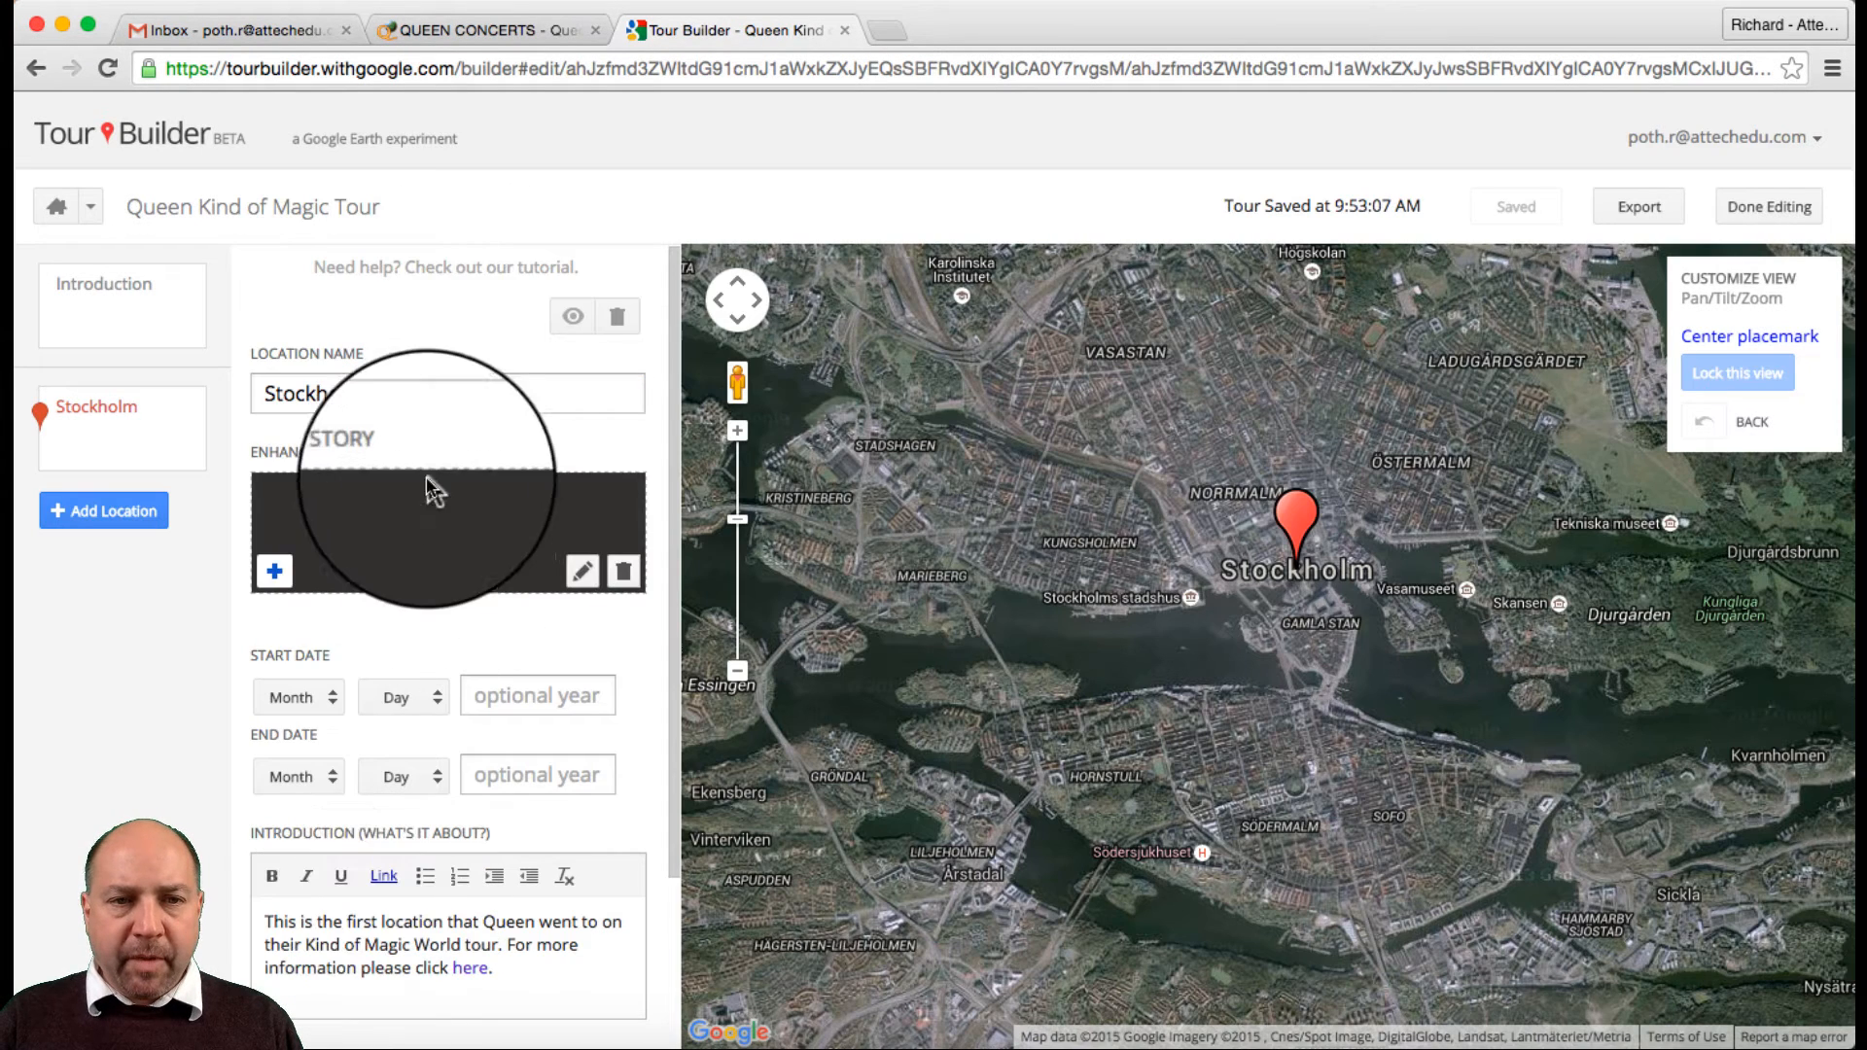
# Title the Stockholm photo "Kind of Magic Tour", describe it as "Stockholm in Sweden was the first location for Queen's kind of Magic tour.", and save
pyautogui.click(583, 579)
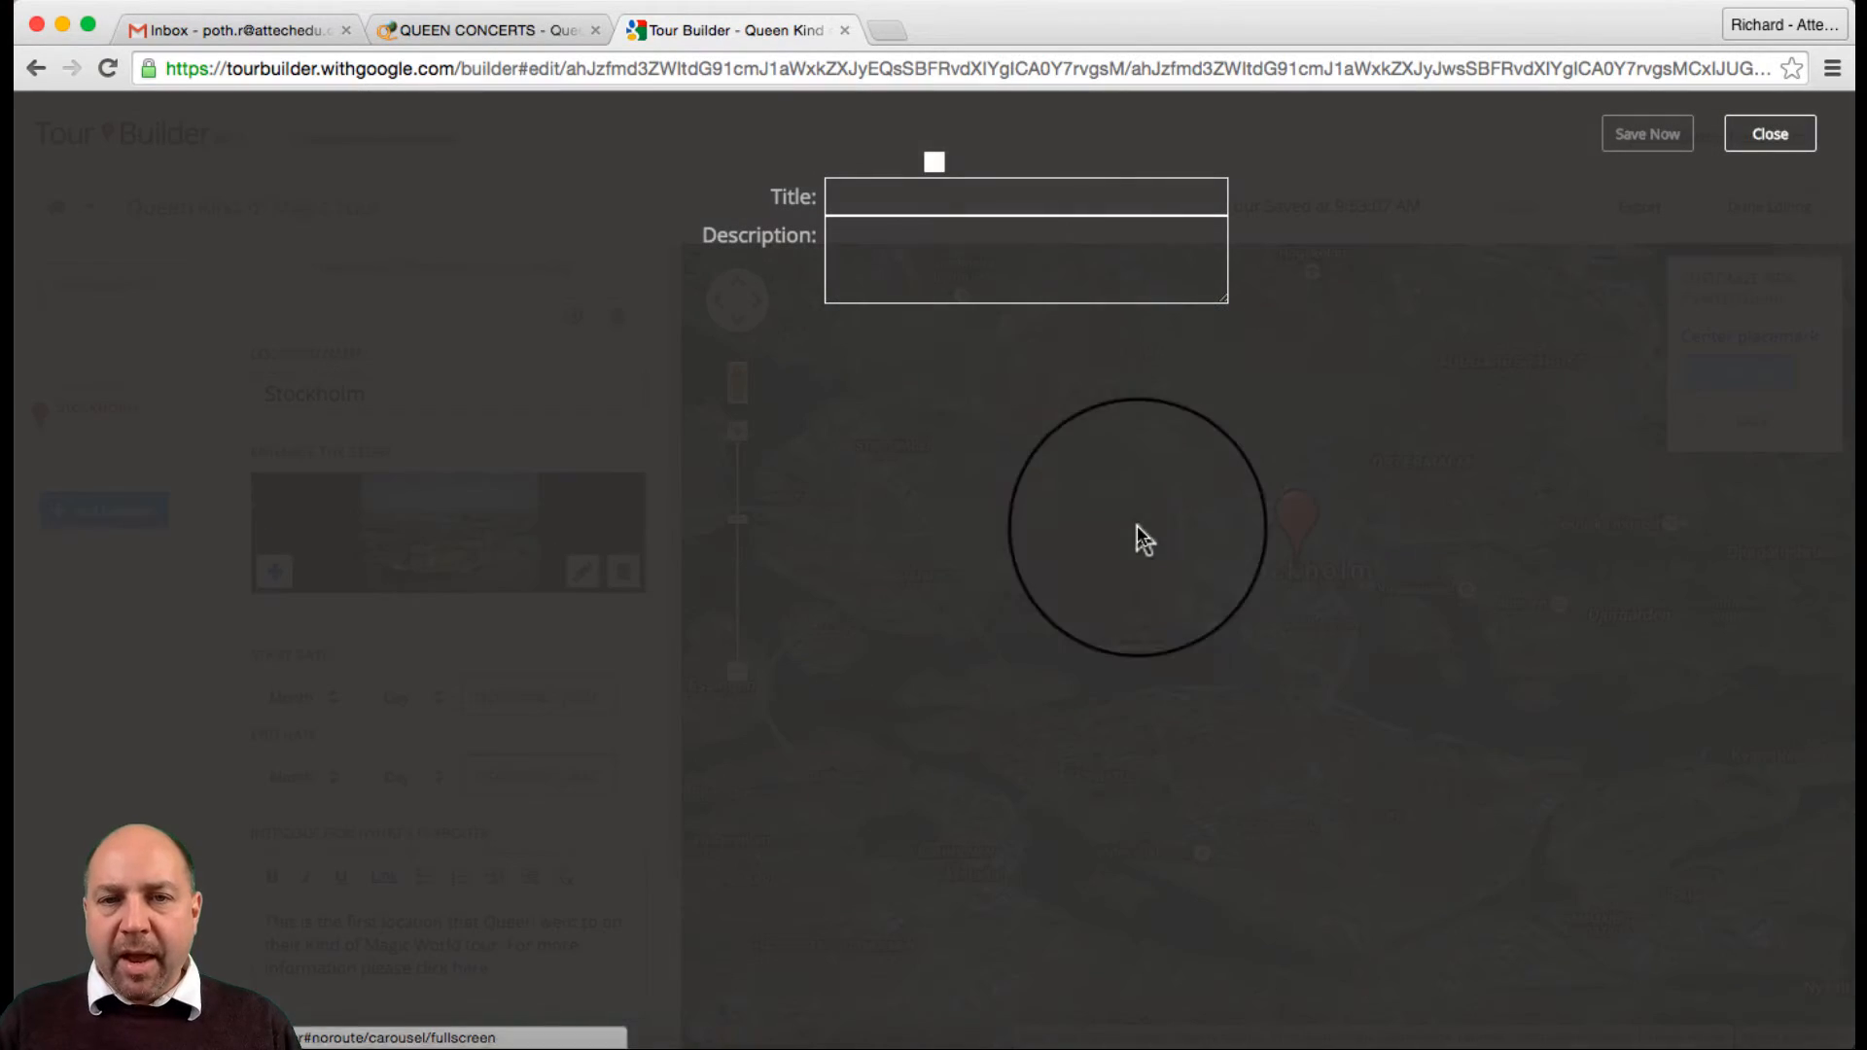
pyautogui.click(998, 201)
pyautogui.write("Stockholm in Sweden was the first location for Queen's kind of Magic tour.")
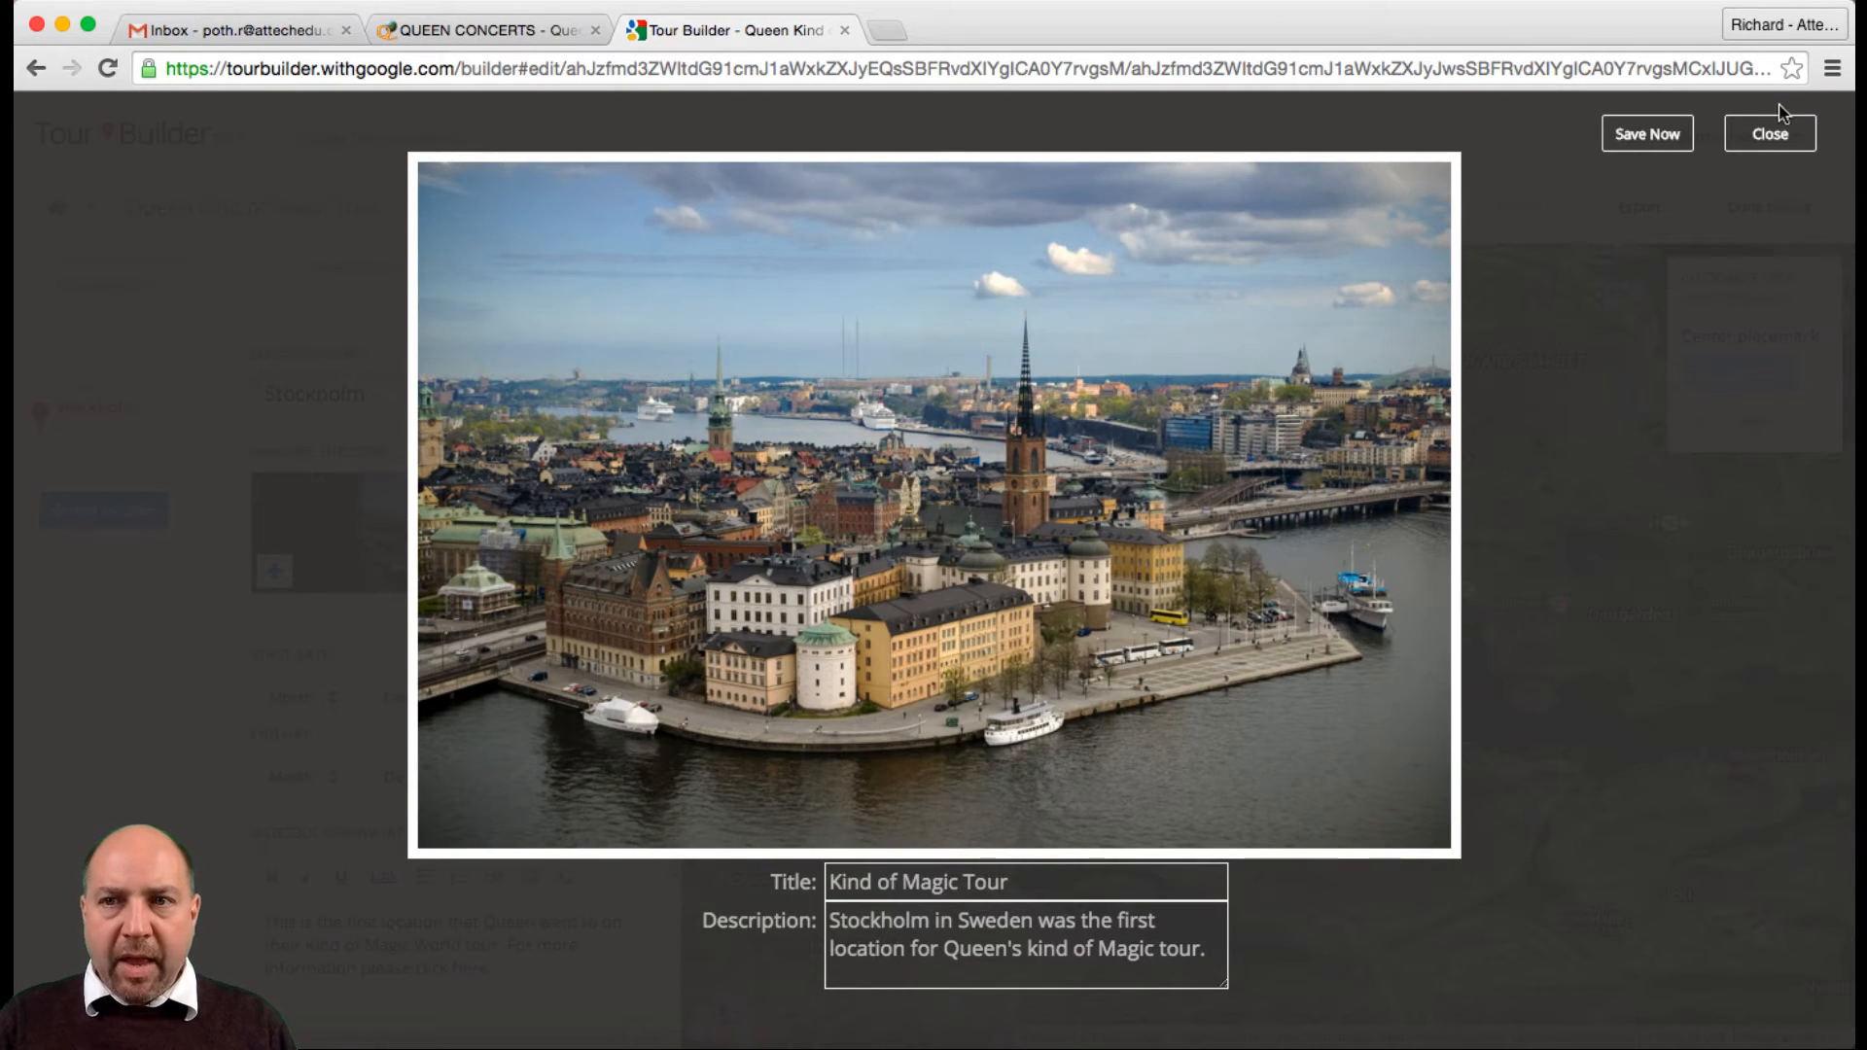
pyautogui.click(1647, 135)
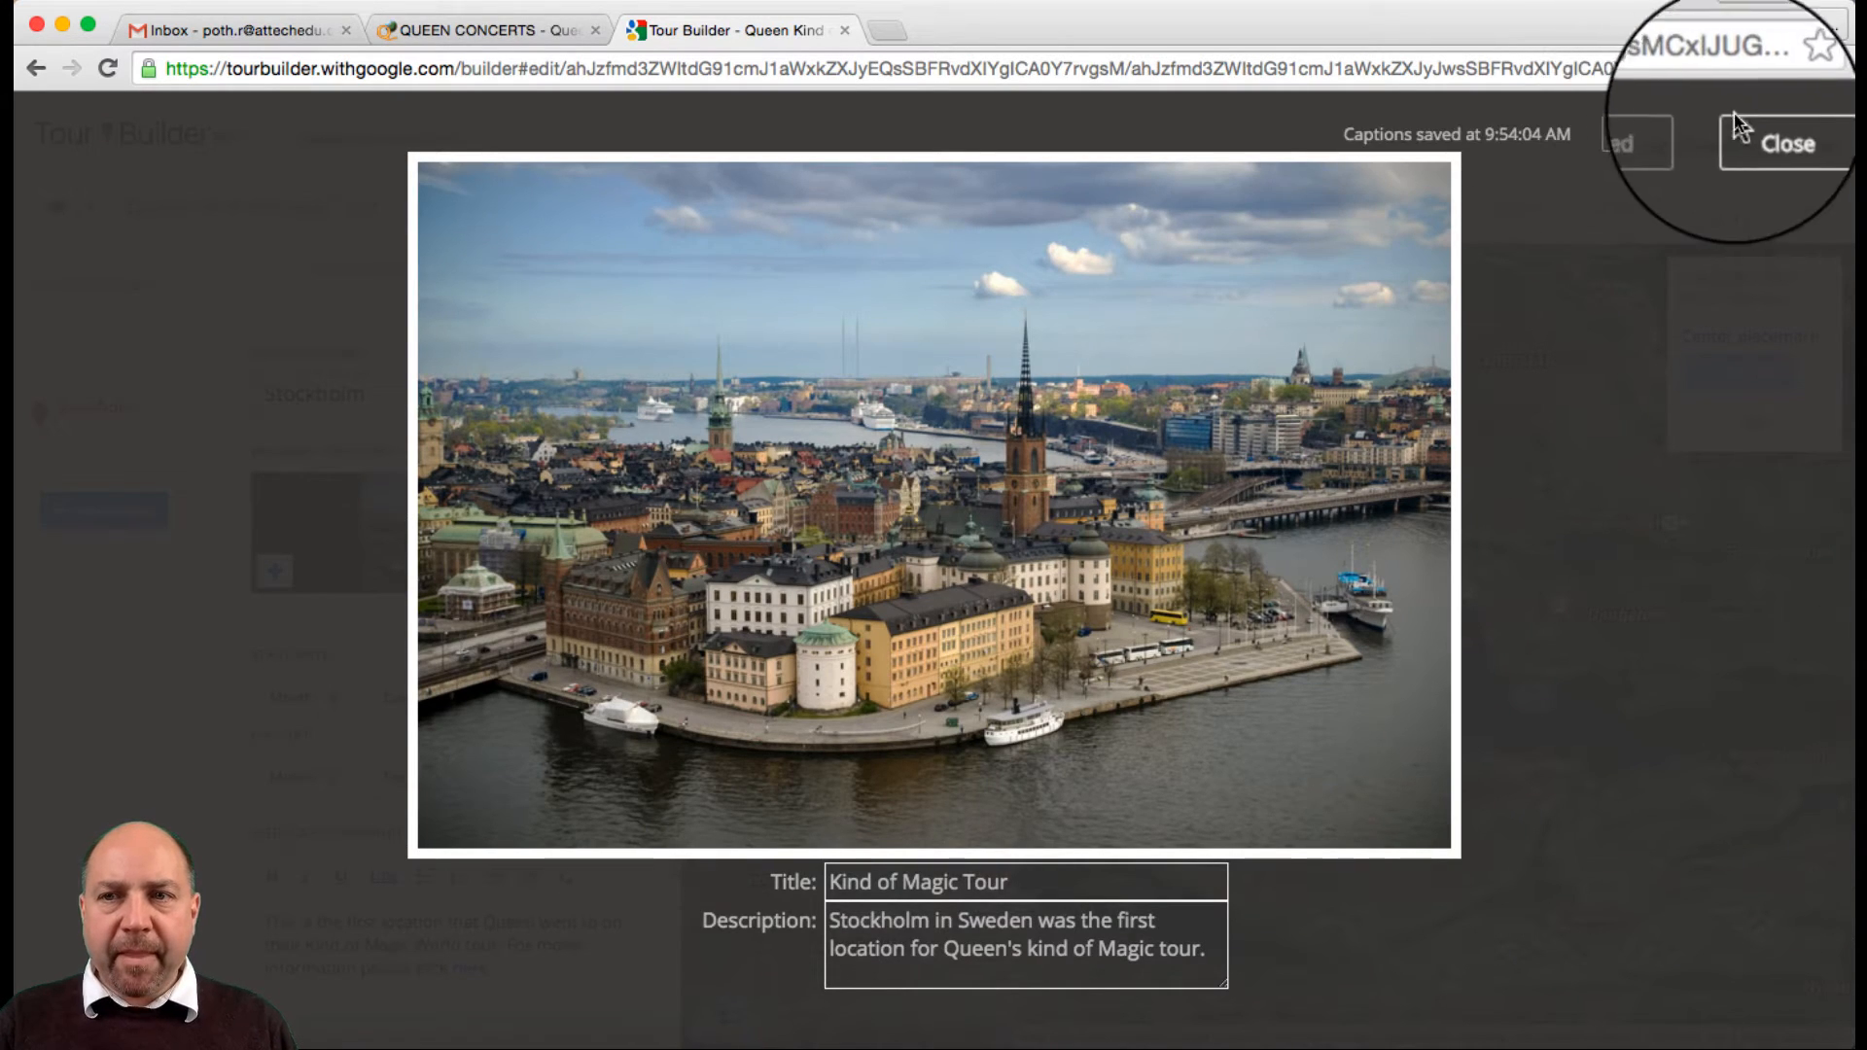
pyautogui.click(1770, 138)
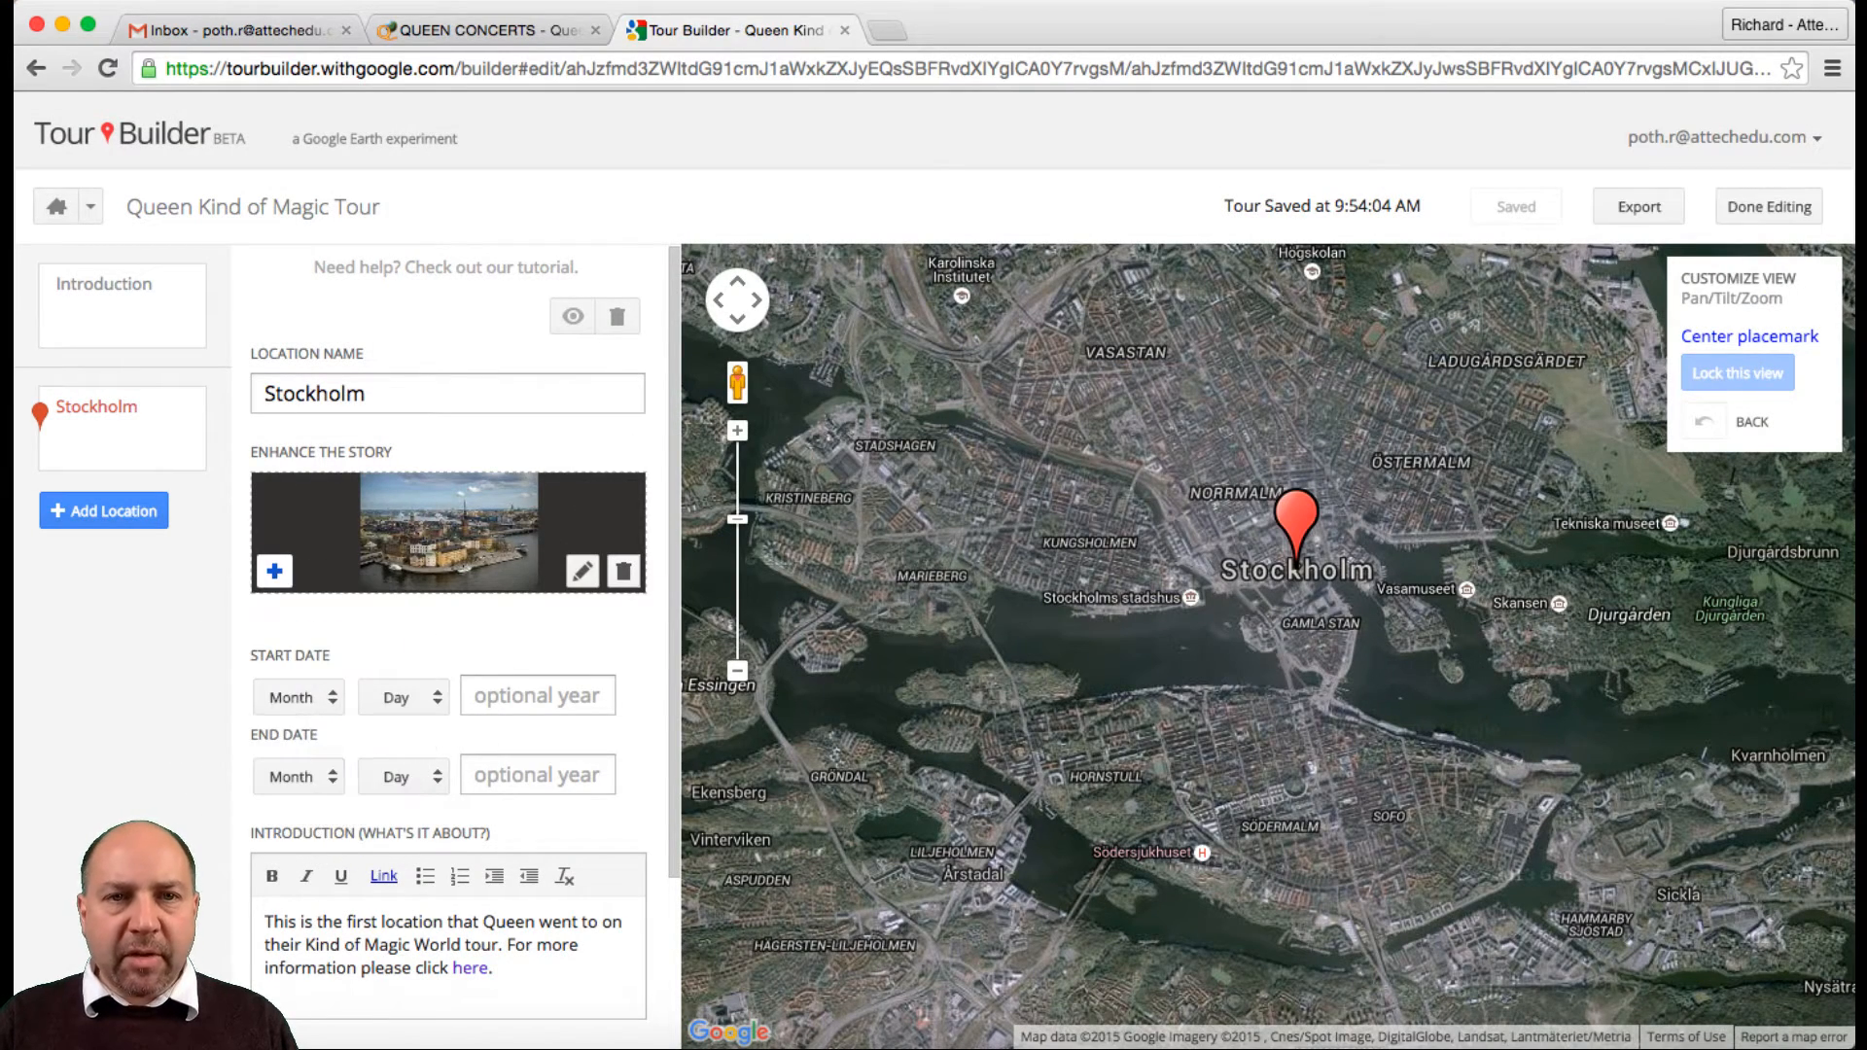
# Set Stockholm's start and end dates to Jun 07, 1986, checking the concert date in the Queen Concerts itinerary
pyautogui.click(481, 30)
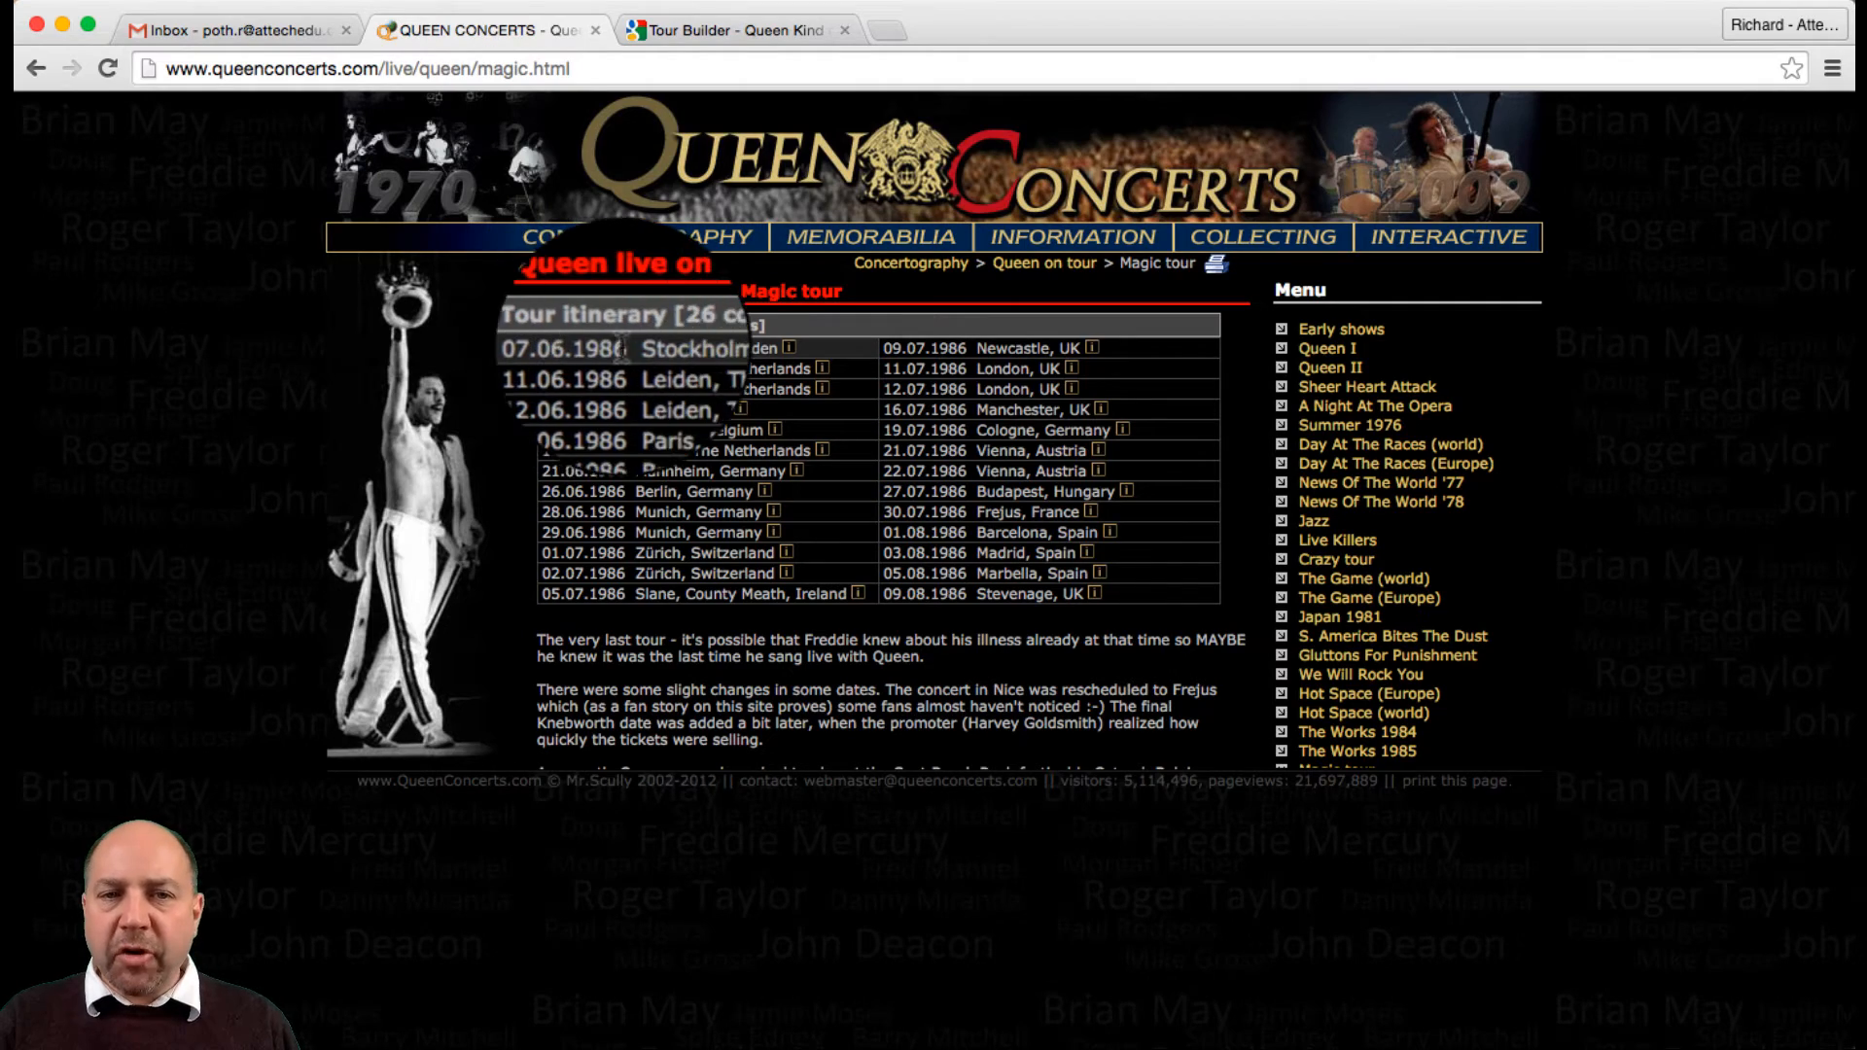
pyautogui.click(797, 39)
pyautogui.click(298, 697)
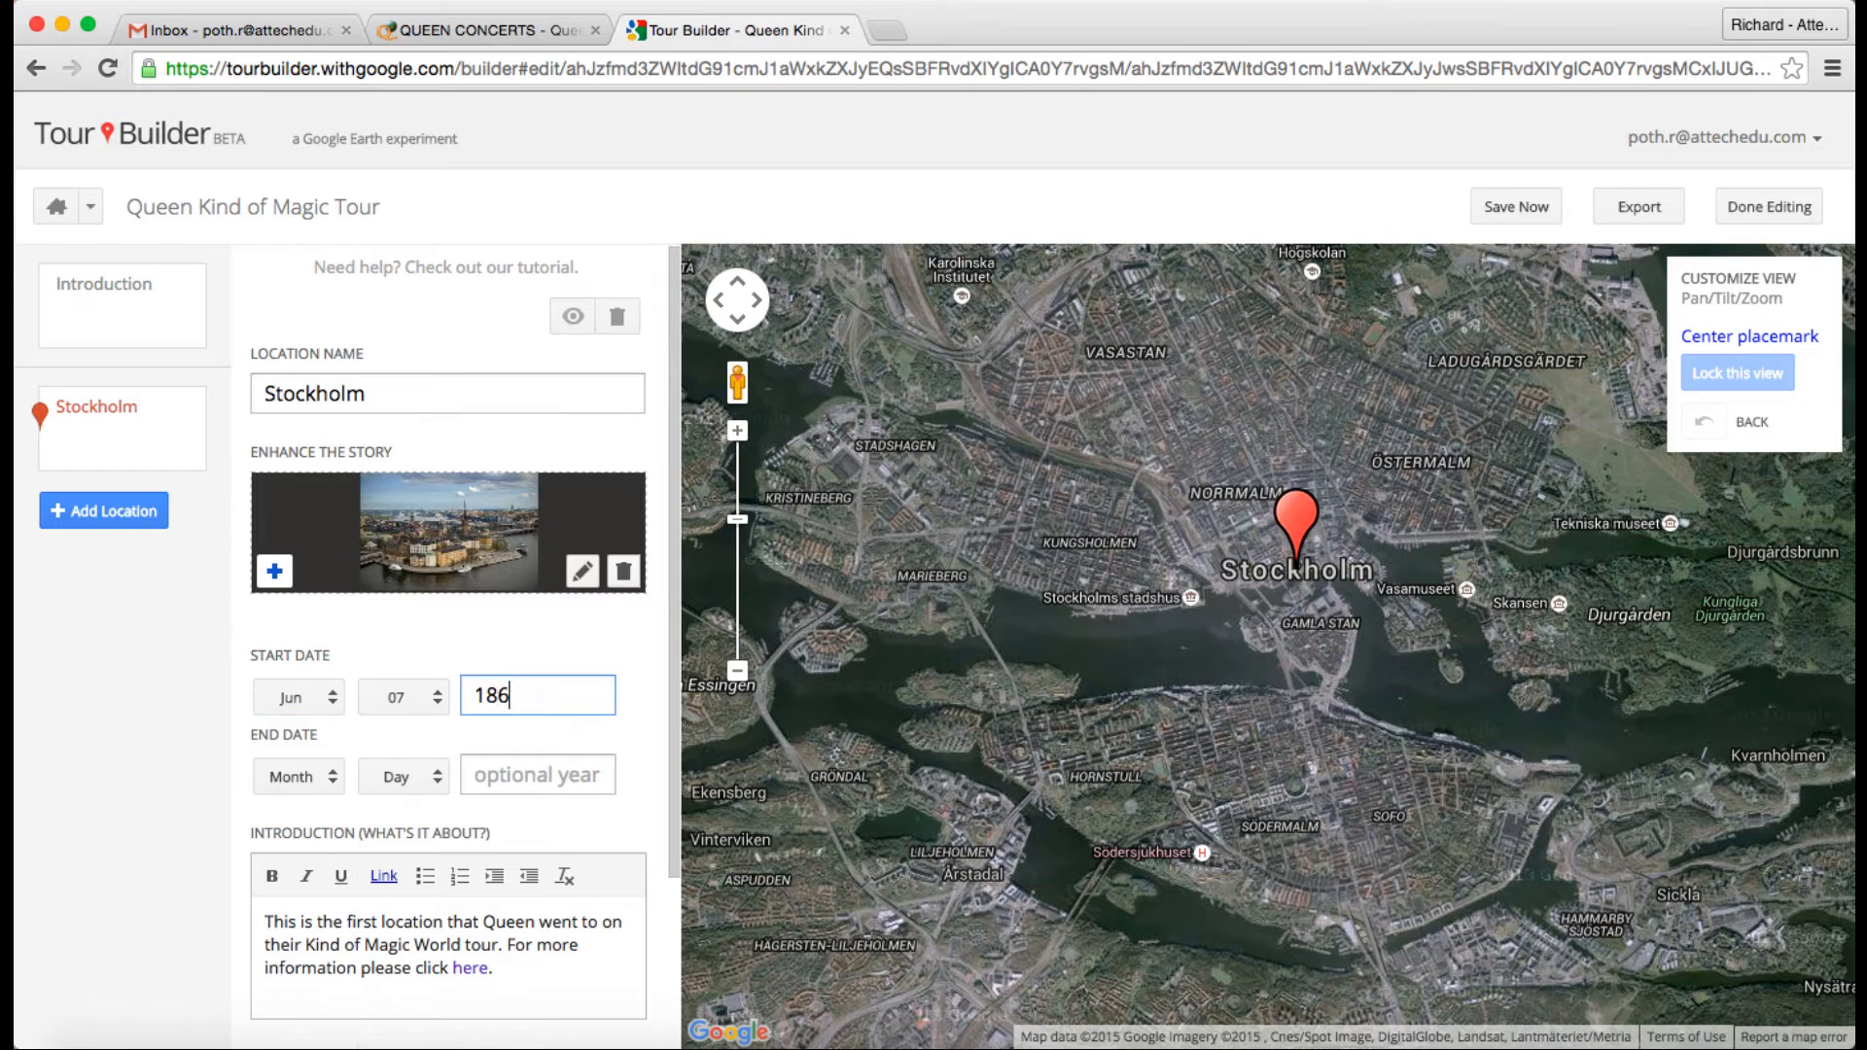
pyautogui.press('BackSpace')
pyautogui.press('BackSpace')
pyautogui.write('986')
pyautogui.click(321, 778)
pyautogui.click(301, 939)
pyautogui.click(403, 777)
pyautogui.click(404, 966)
pyautogui.click(537, 775)
pyautogui.write('19')
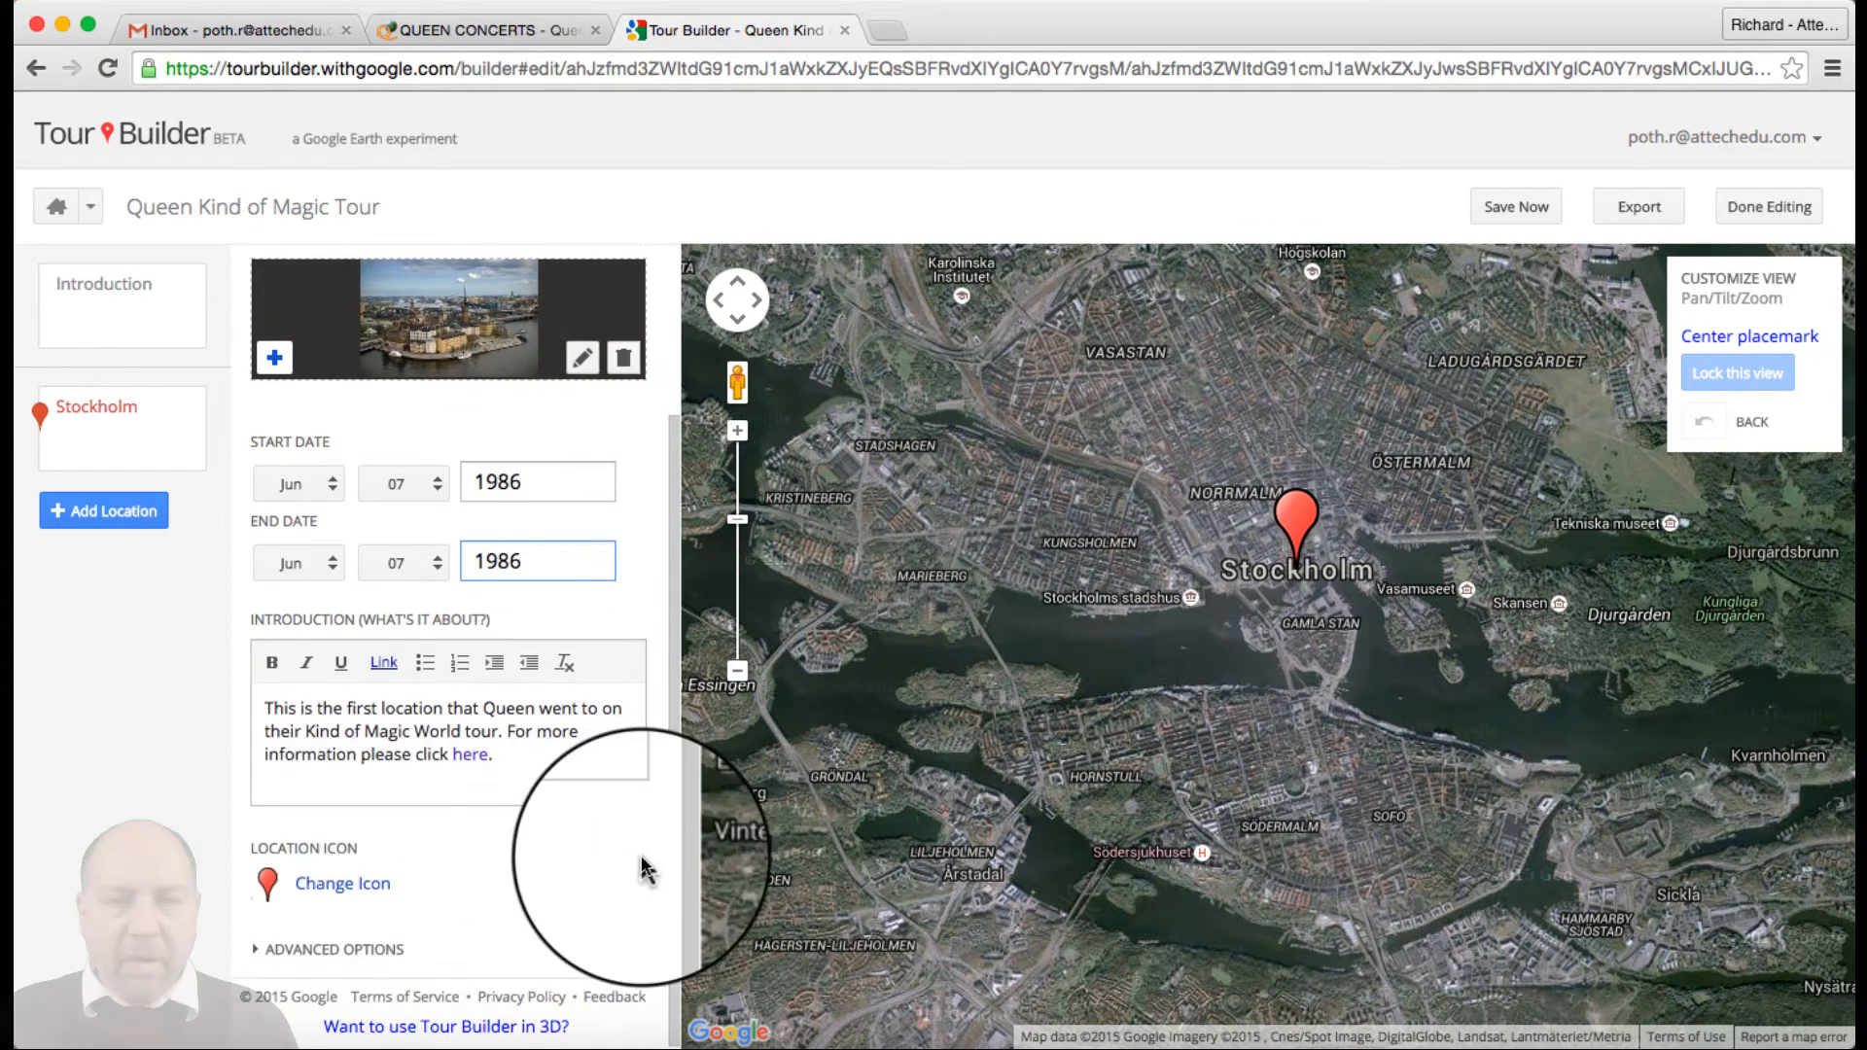
# Change Stockholm's location icon to the black marker with a white star and expand the advanced options
pyautogui.click(270, 883)
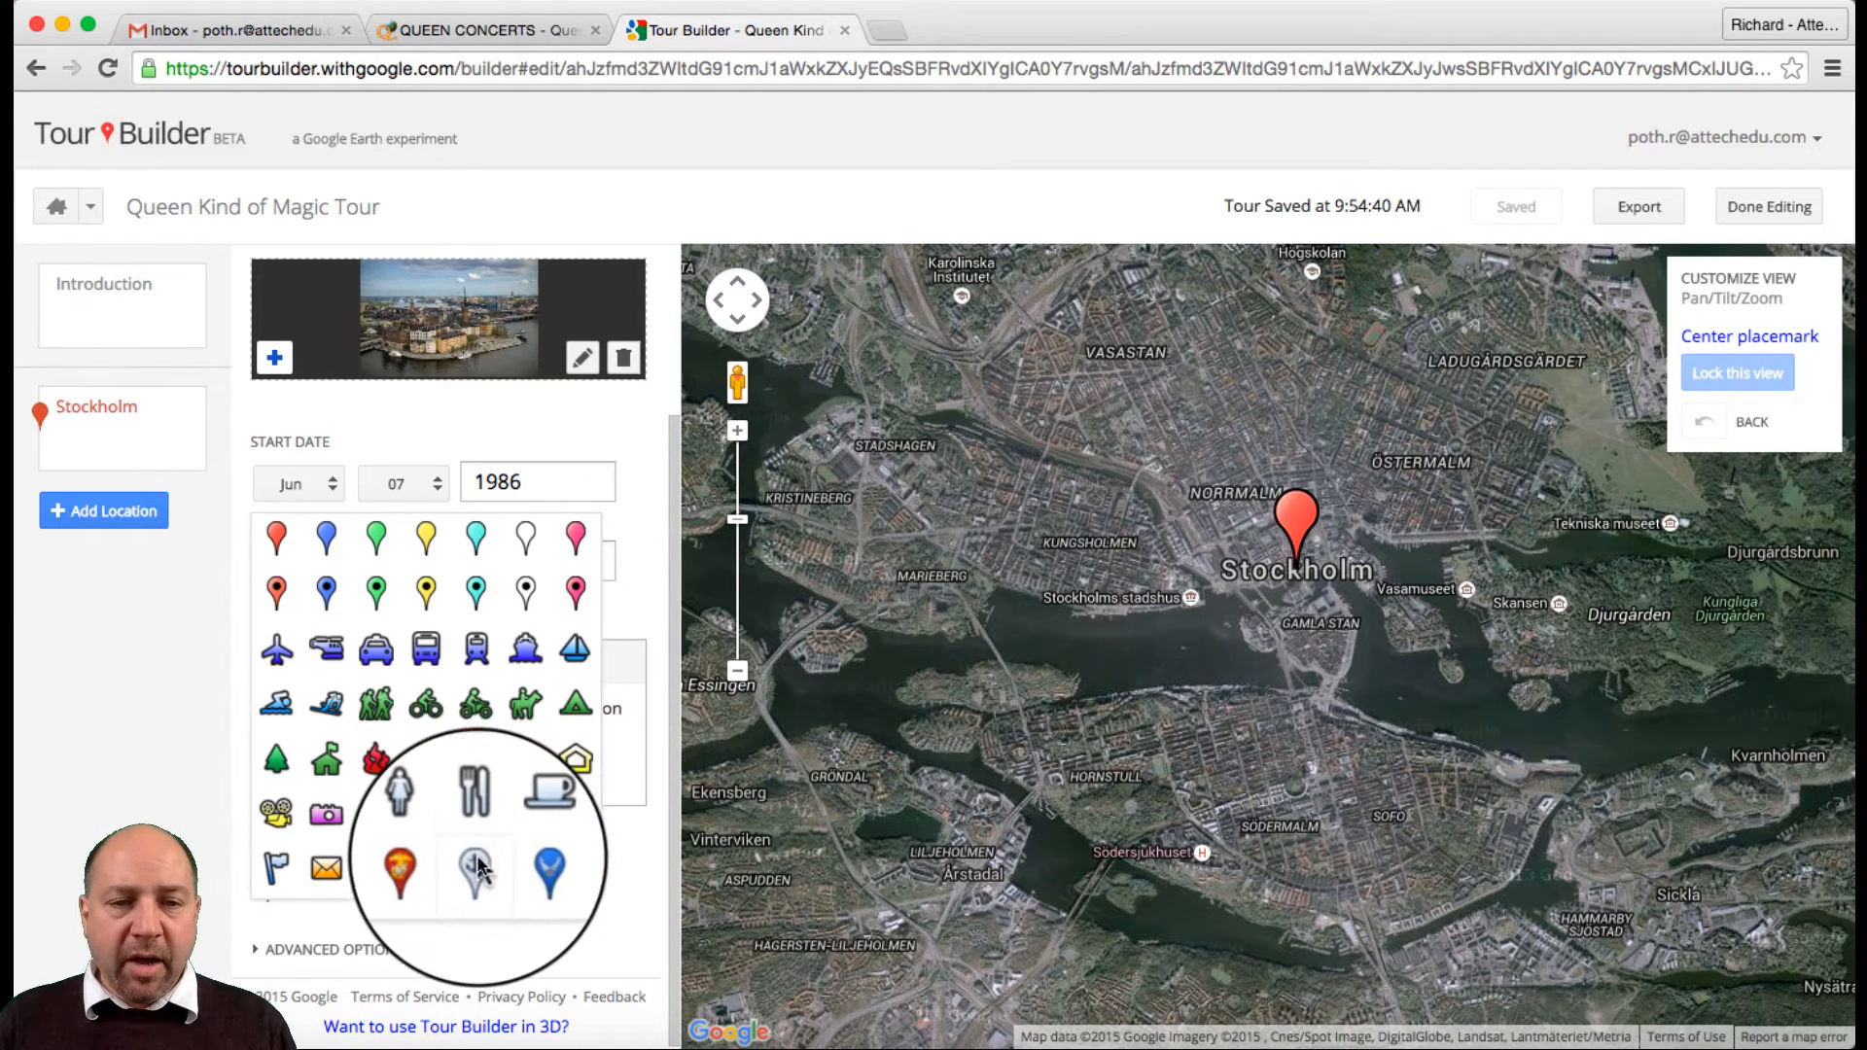
pyautogui.click(377, 863)
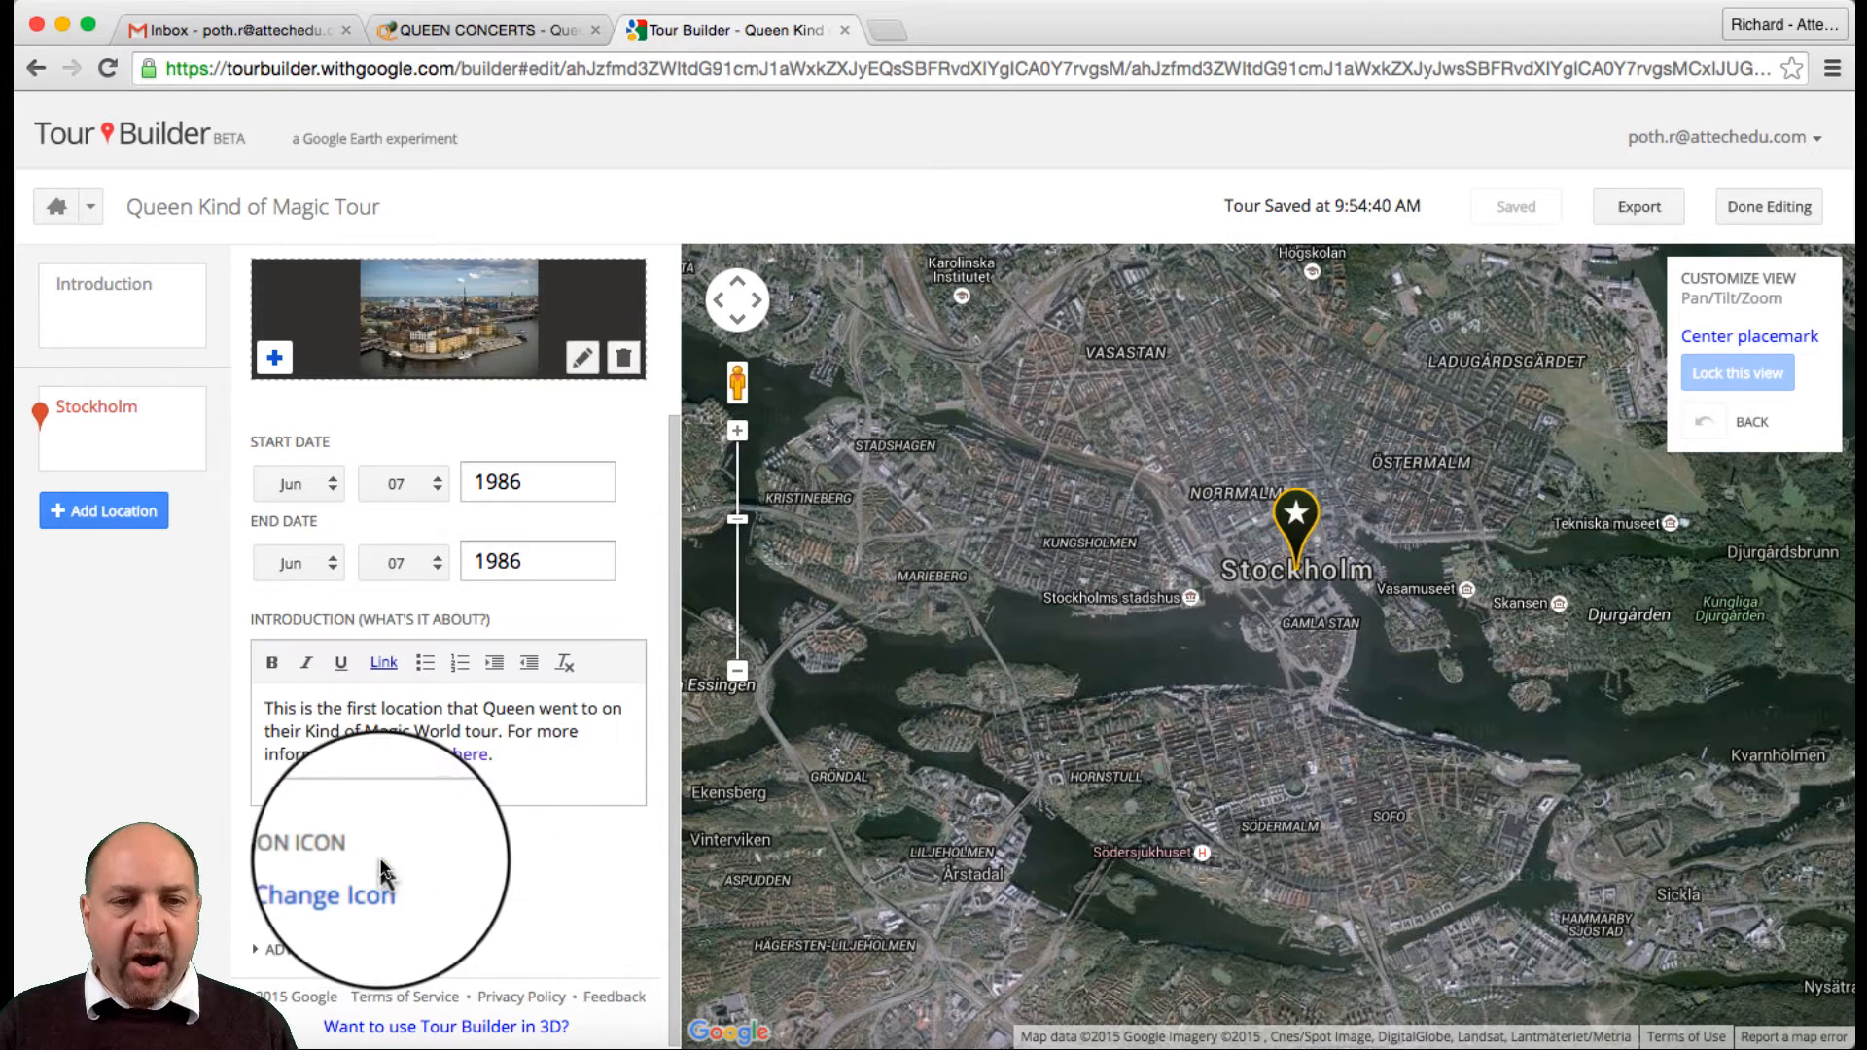
pyautogui.click(277, 953)
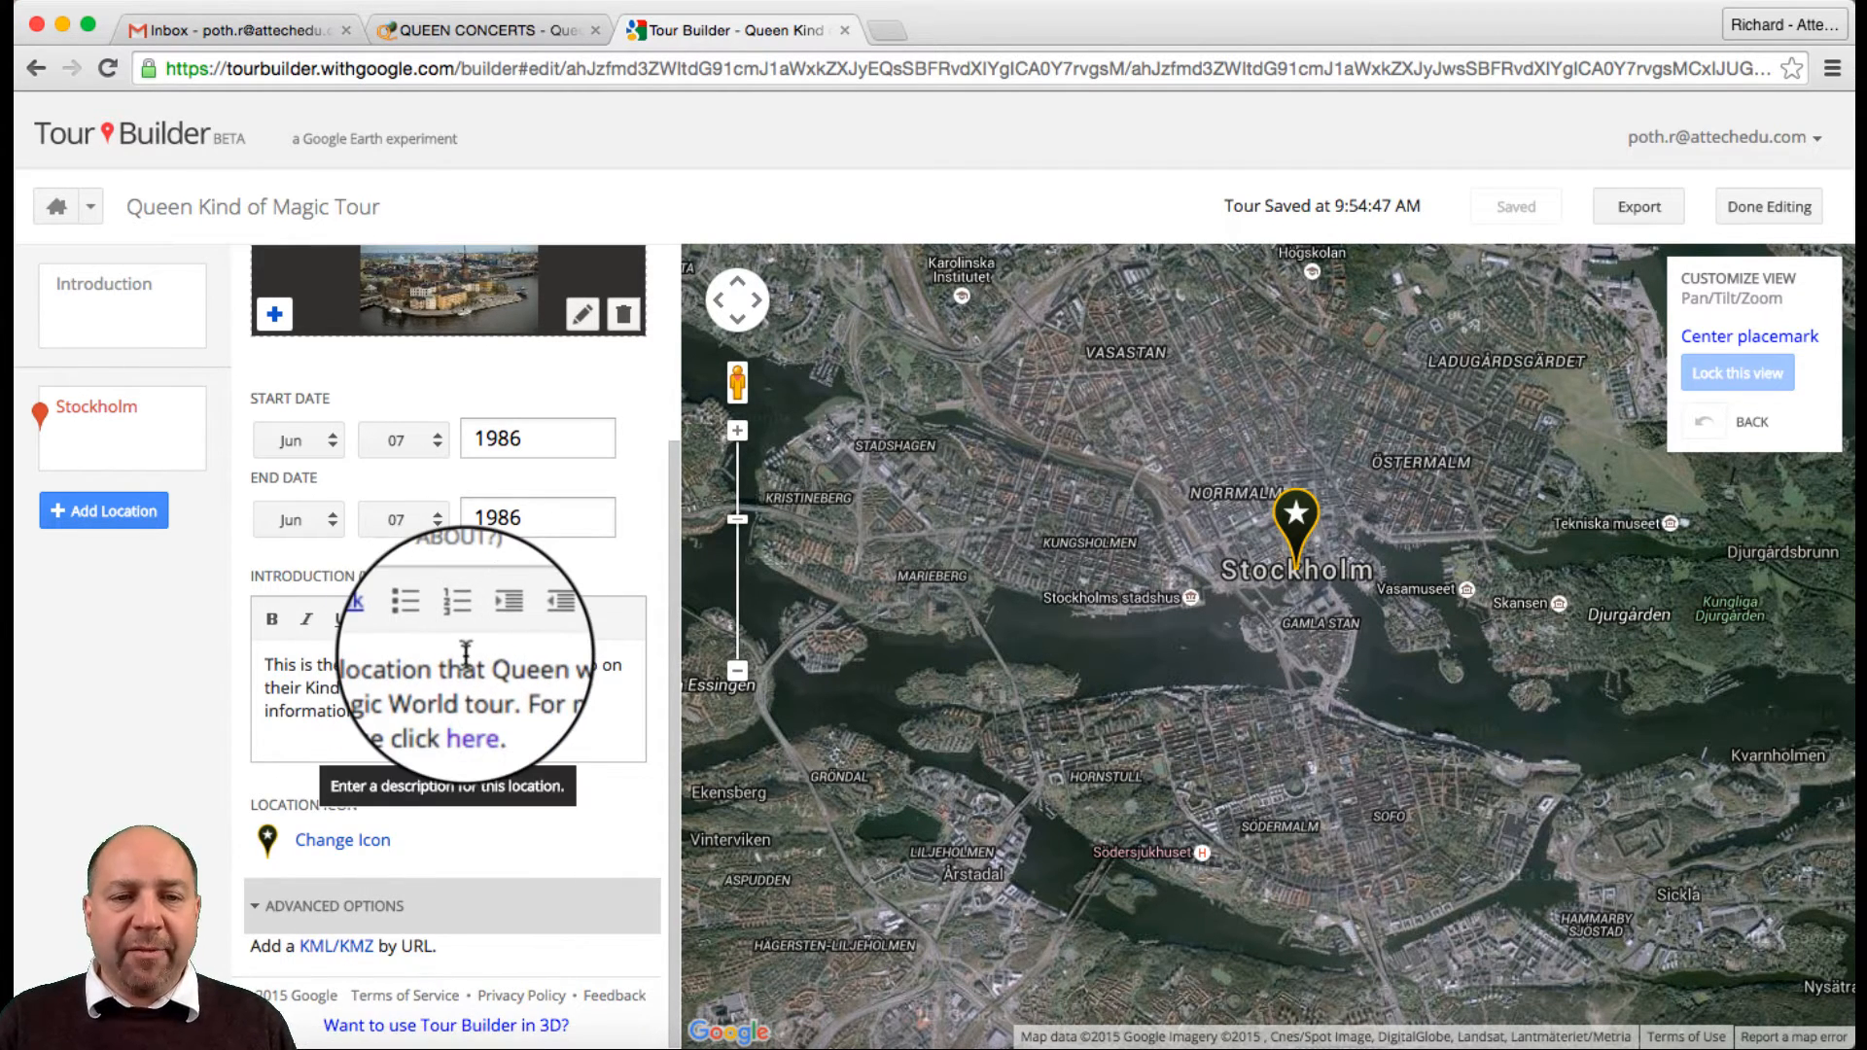
pyautogui.scroll(1, 463, 649)
pyautogui.scroll(5, 462, 650)
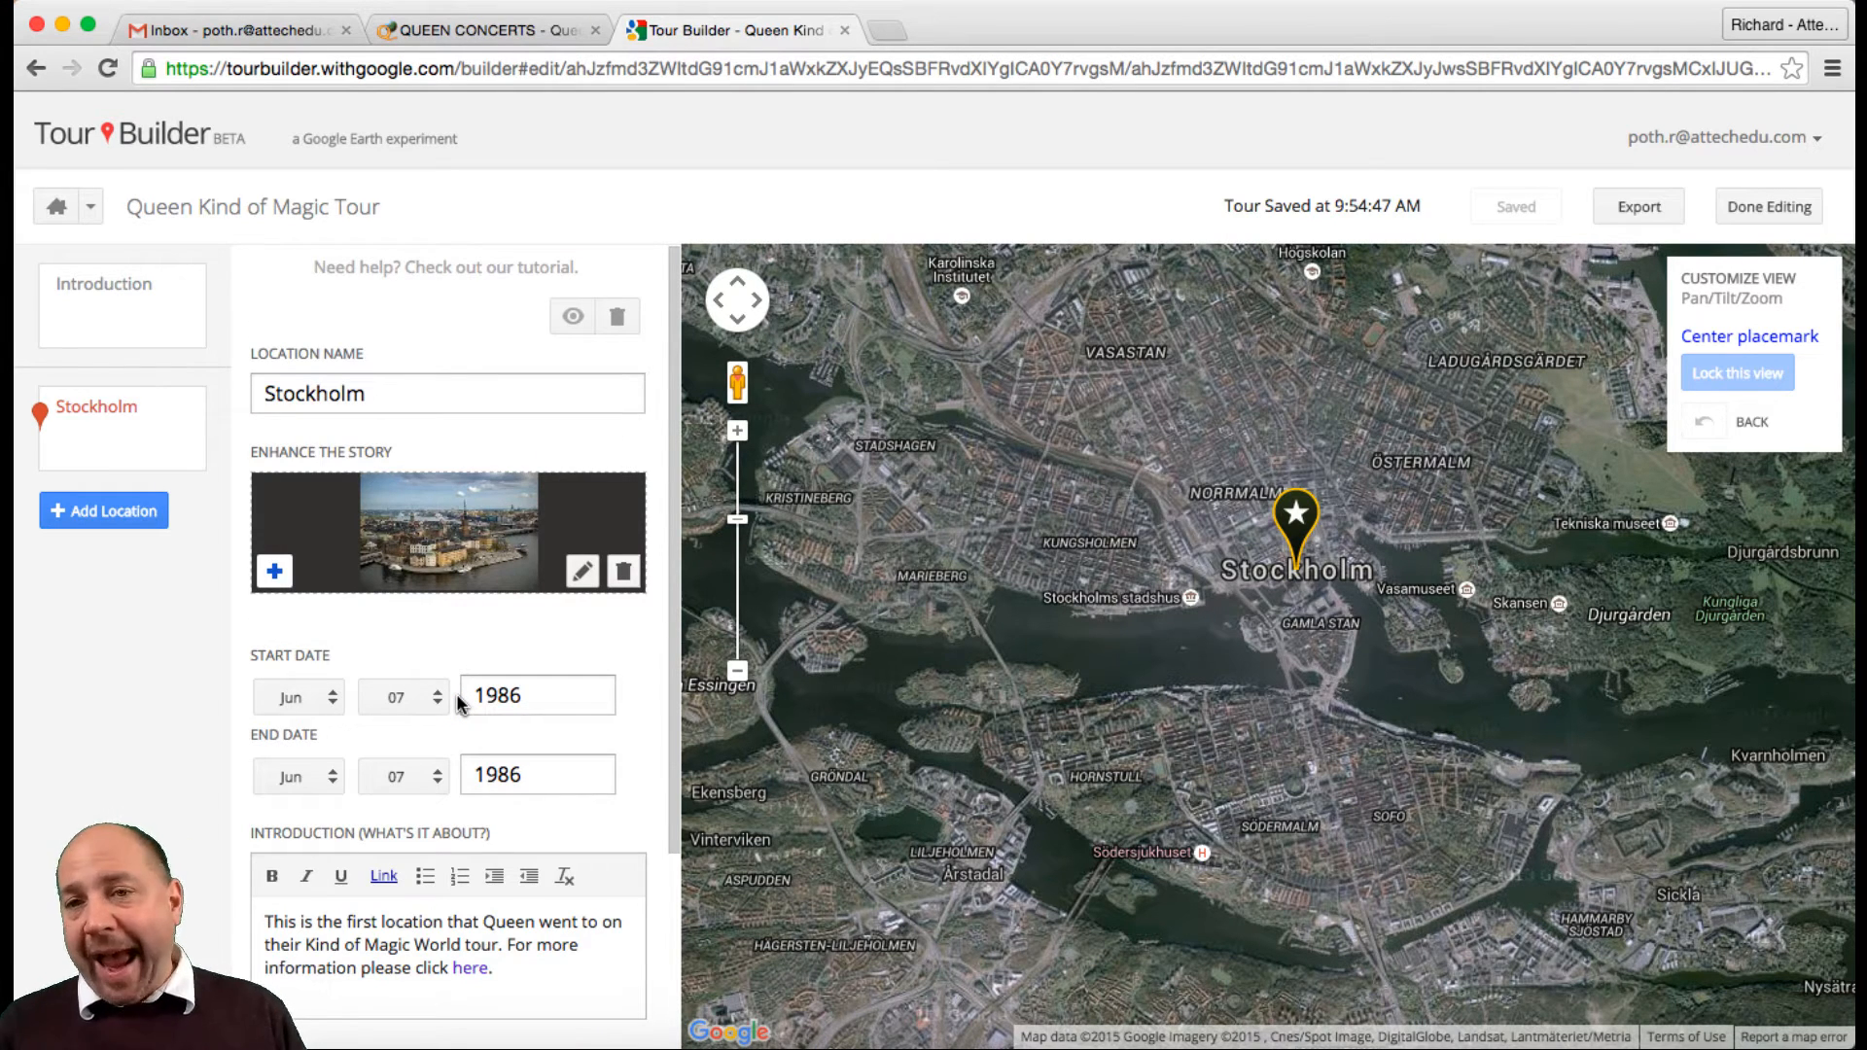
# Add Leiden as a location dated Jun 11 to Jun 12, 1986, with the introduction "Second tour location. Click here for more info." and a linked "here"
pyautogui.click(115, 516)
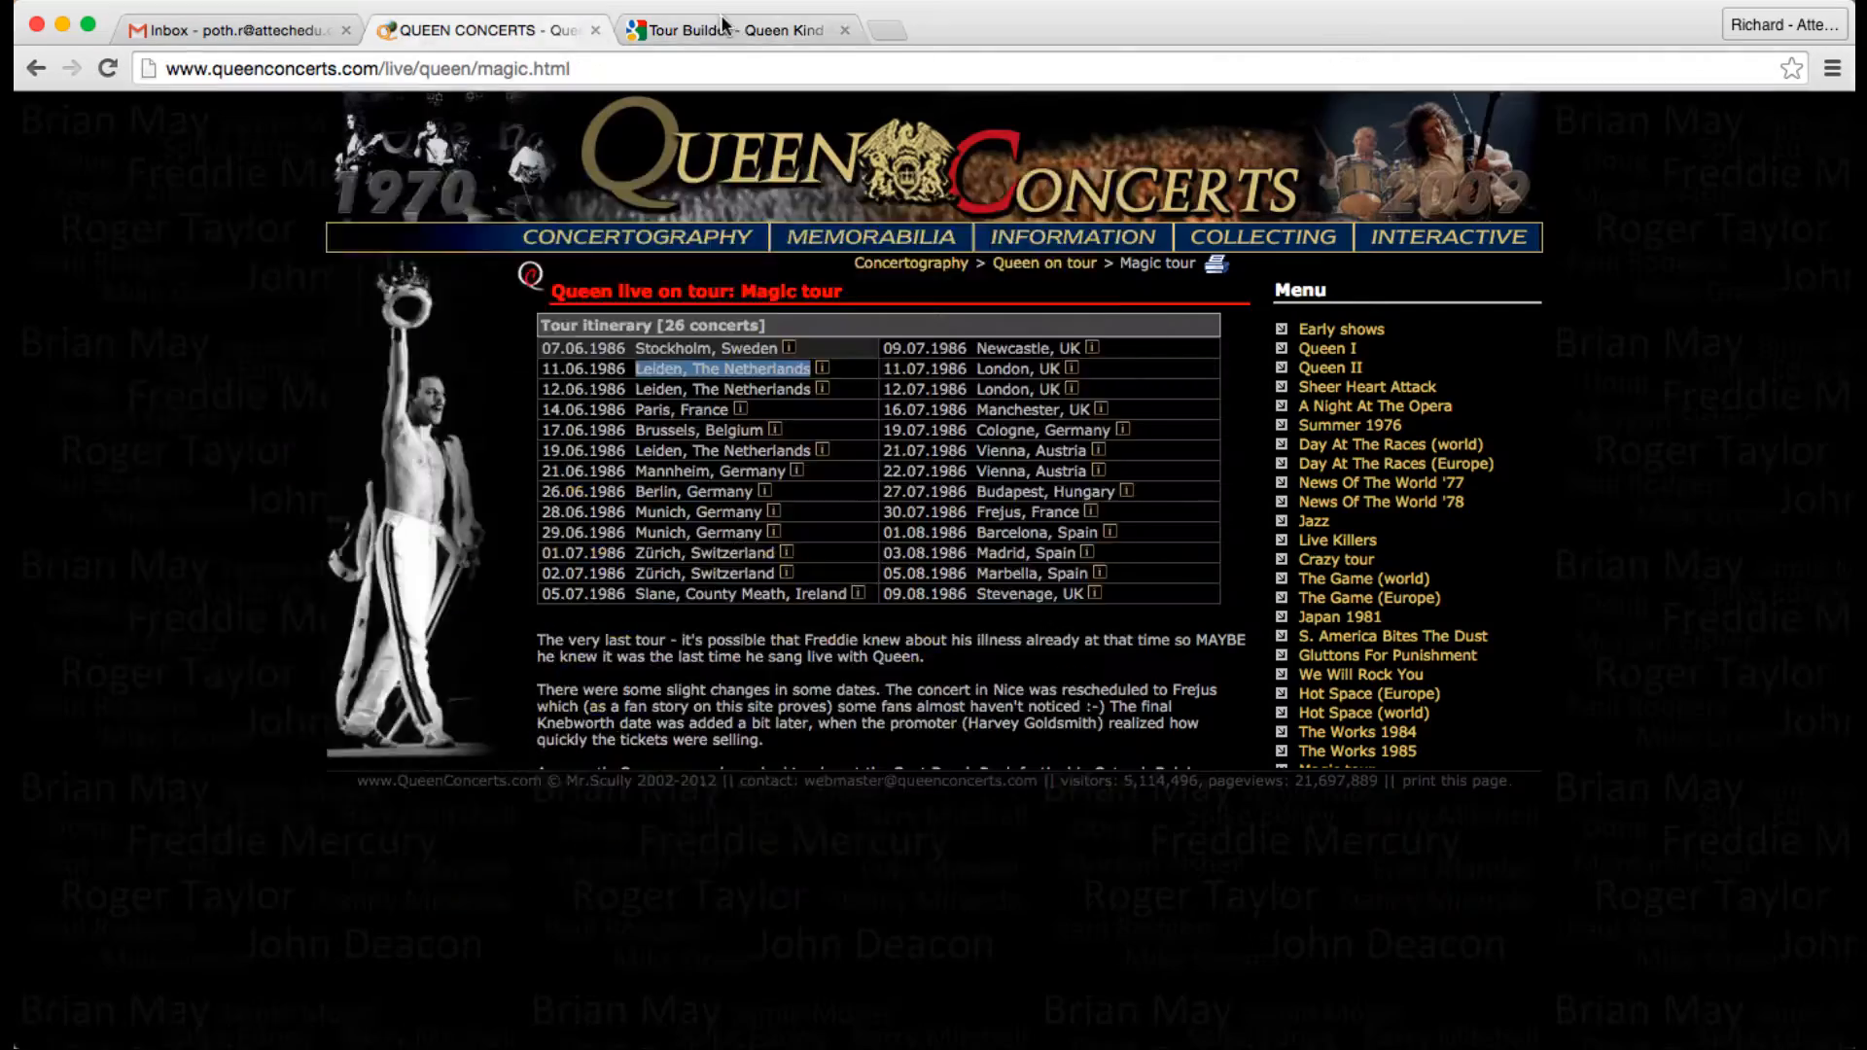
pyautogui.click(722, 29)
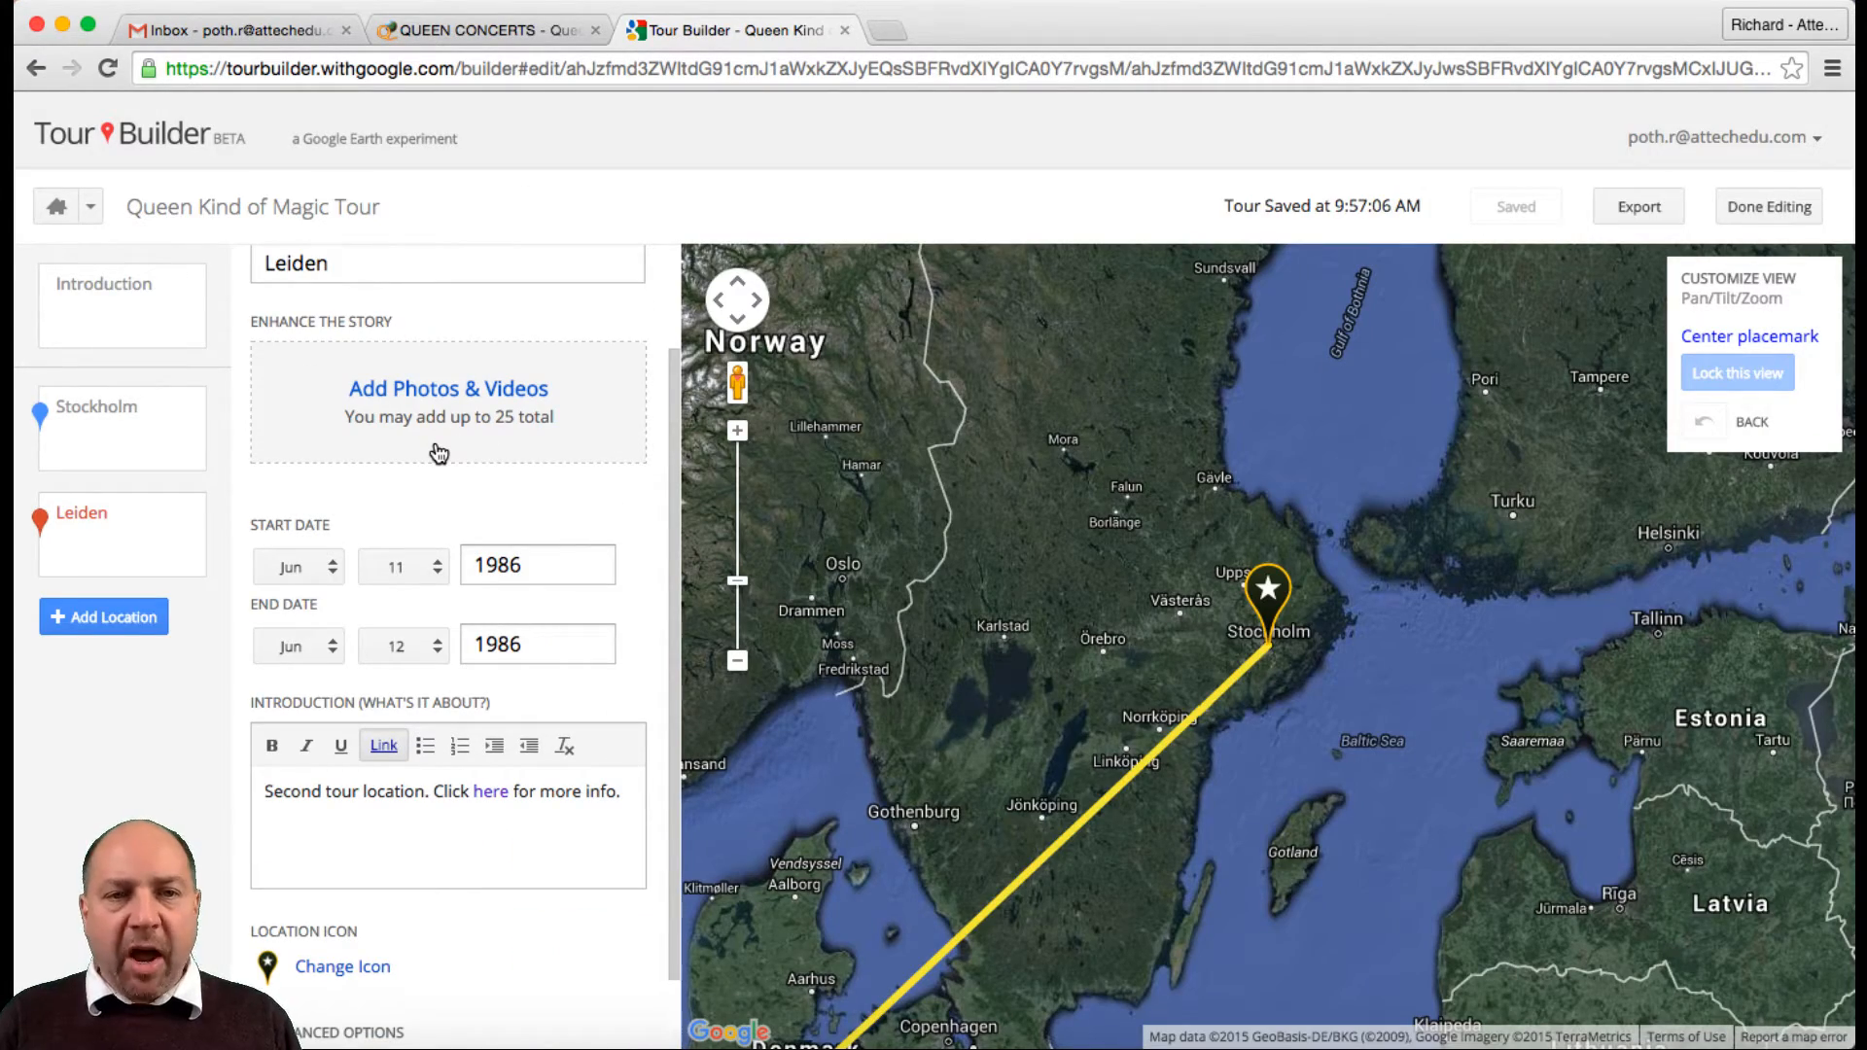
# Search YouTube for "leiden" and add the "Leiden Sleutelstad" video to the Leiden location
pyautogui.click(454, 389)
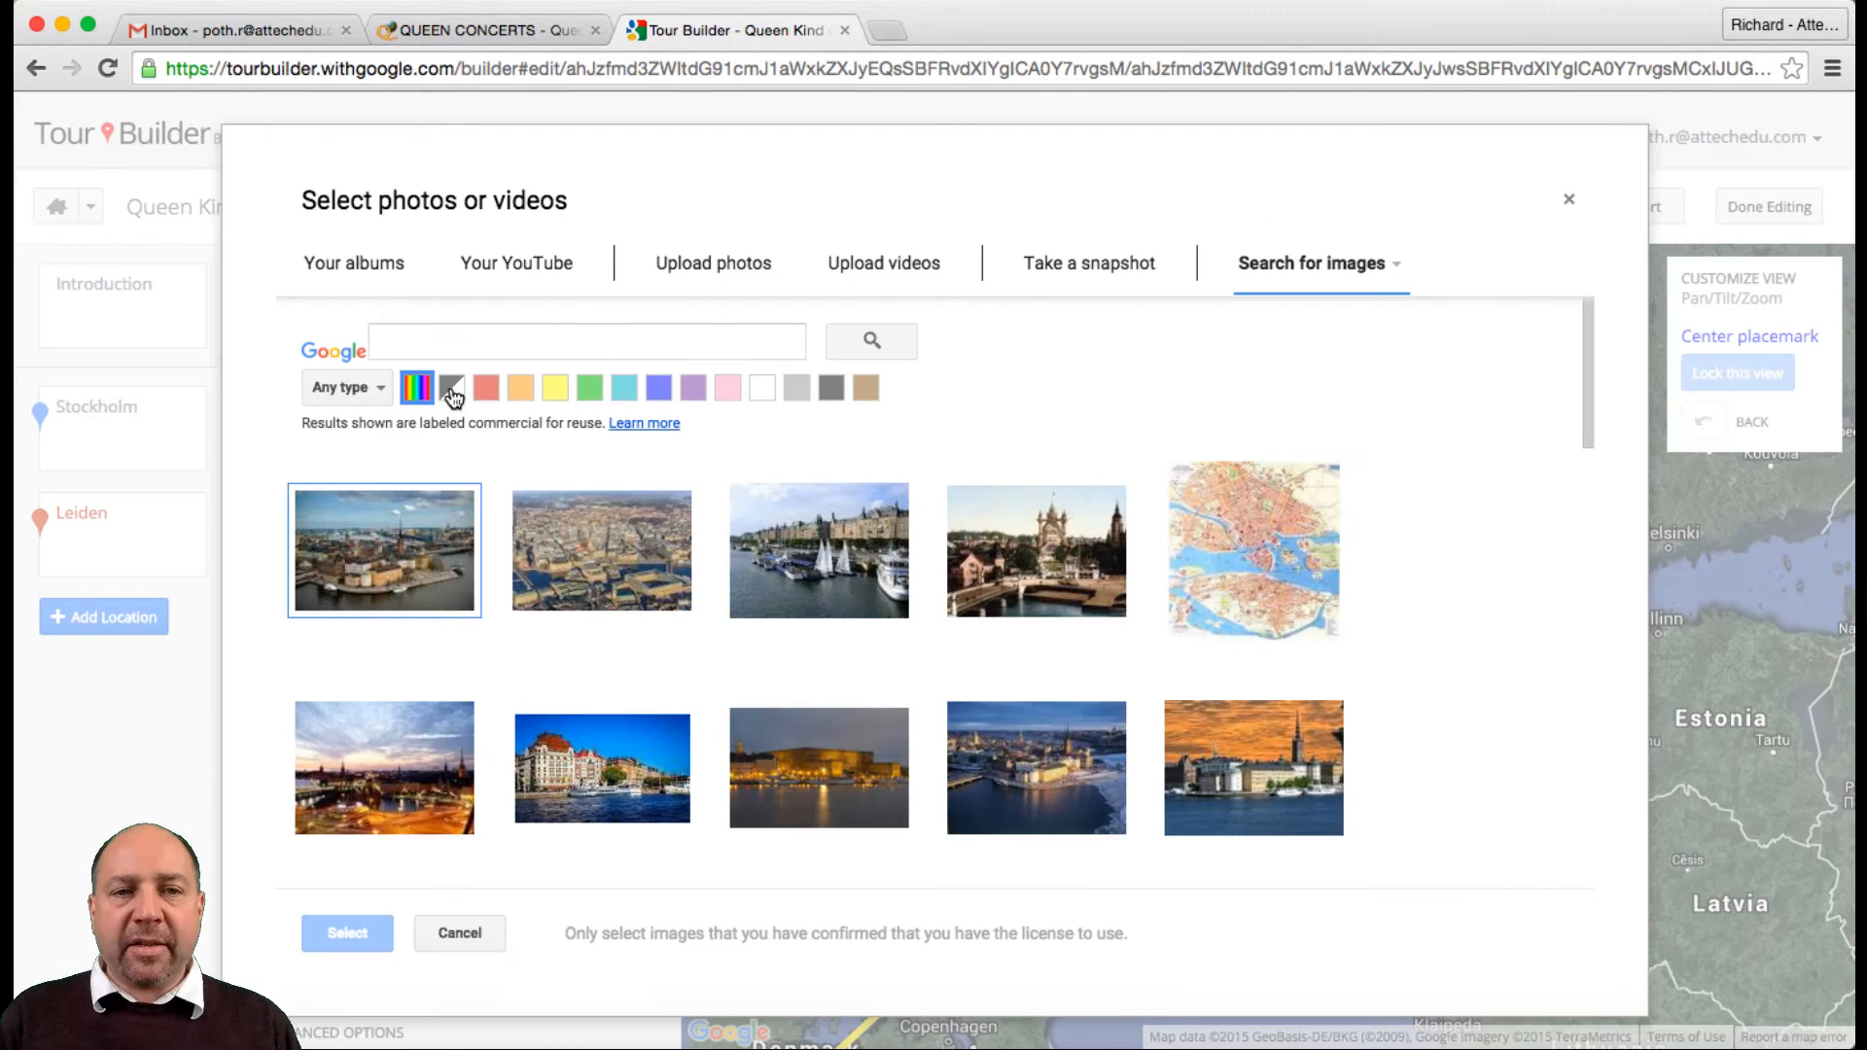
pyautogui.click(1323, 258)
pyautogui.click(1362, 375)
pyautogui.click(712, 361)
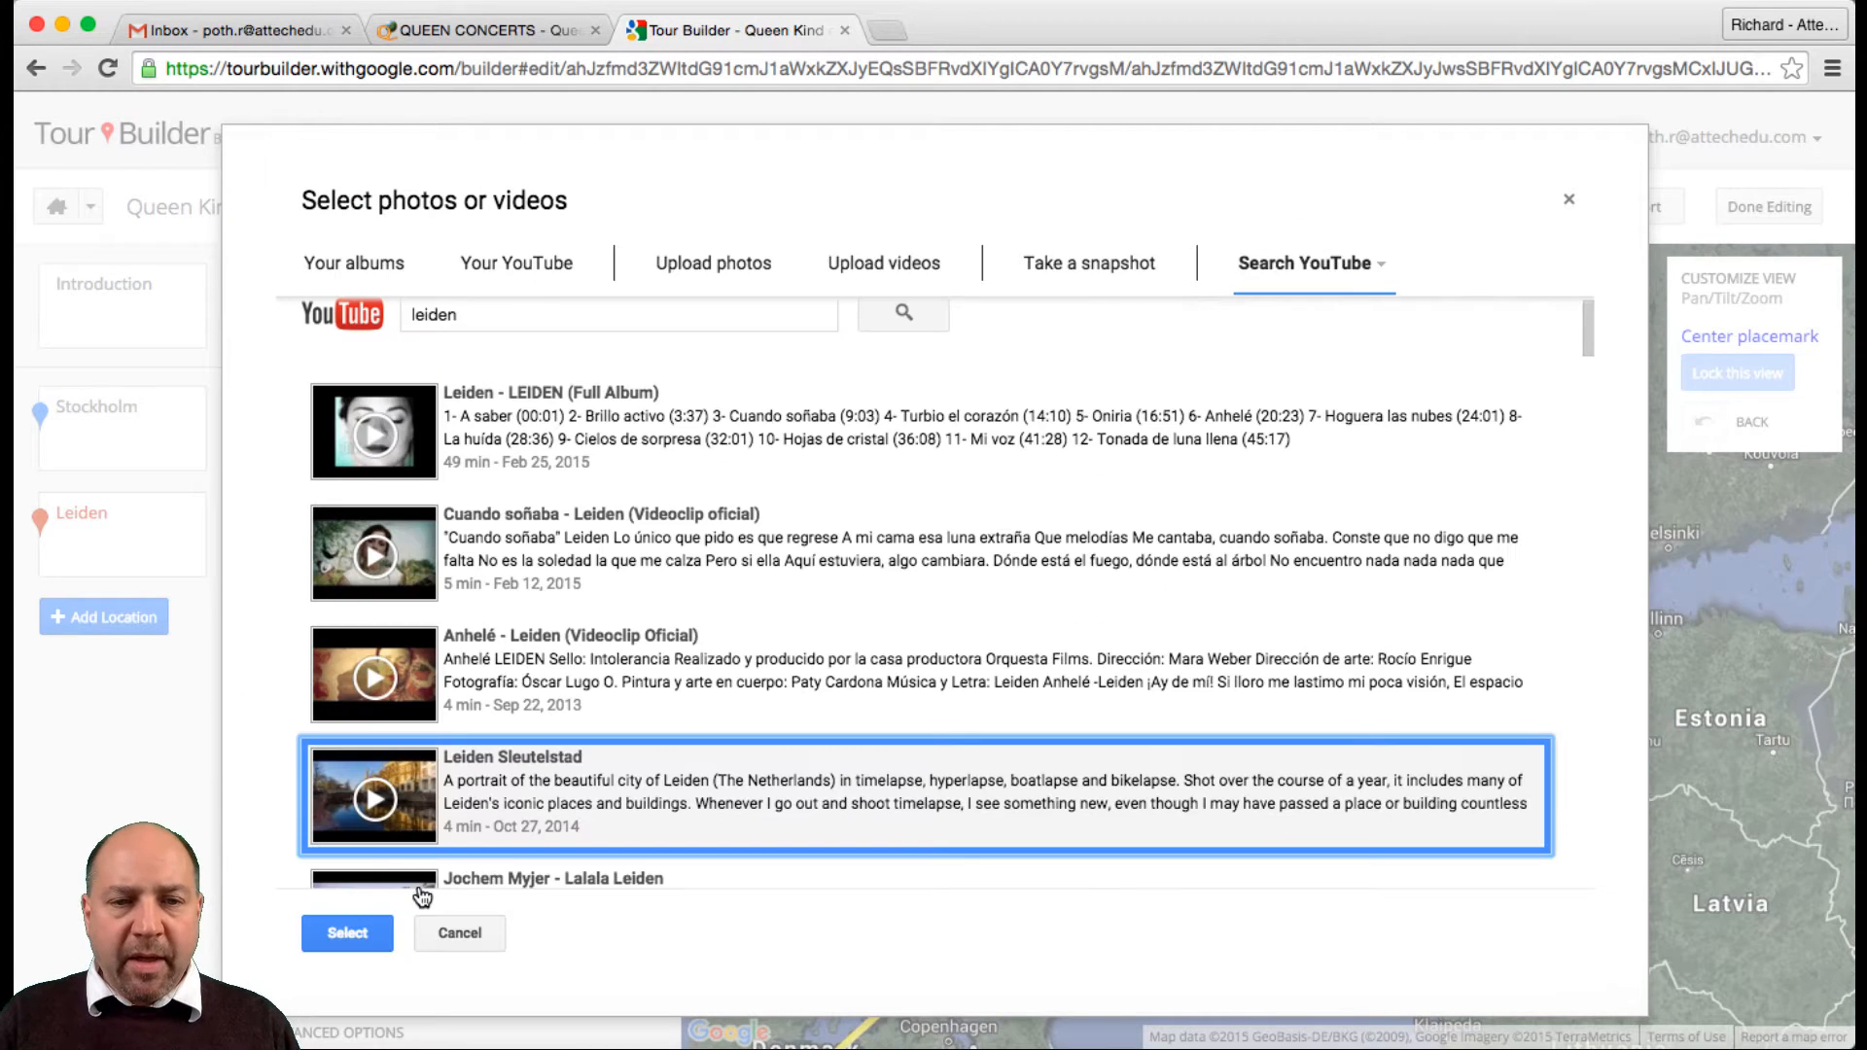
pyautogui.click(348, 933)
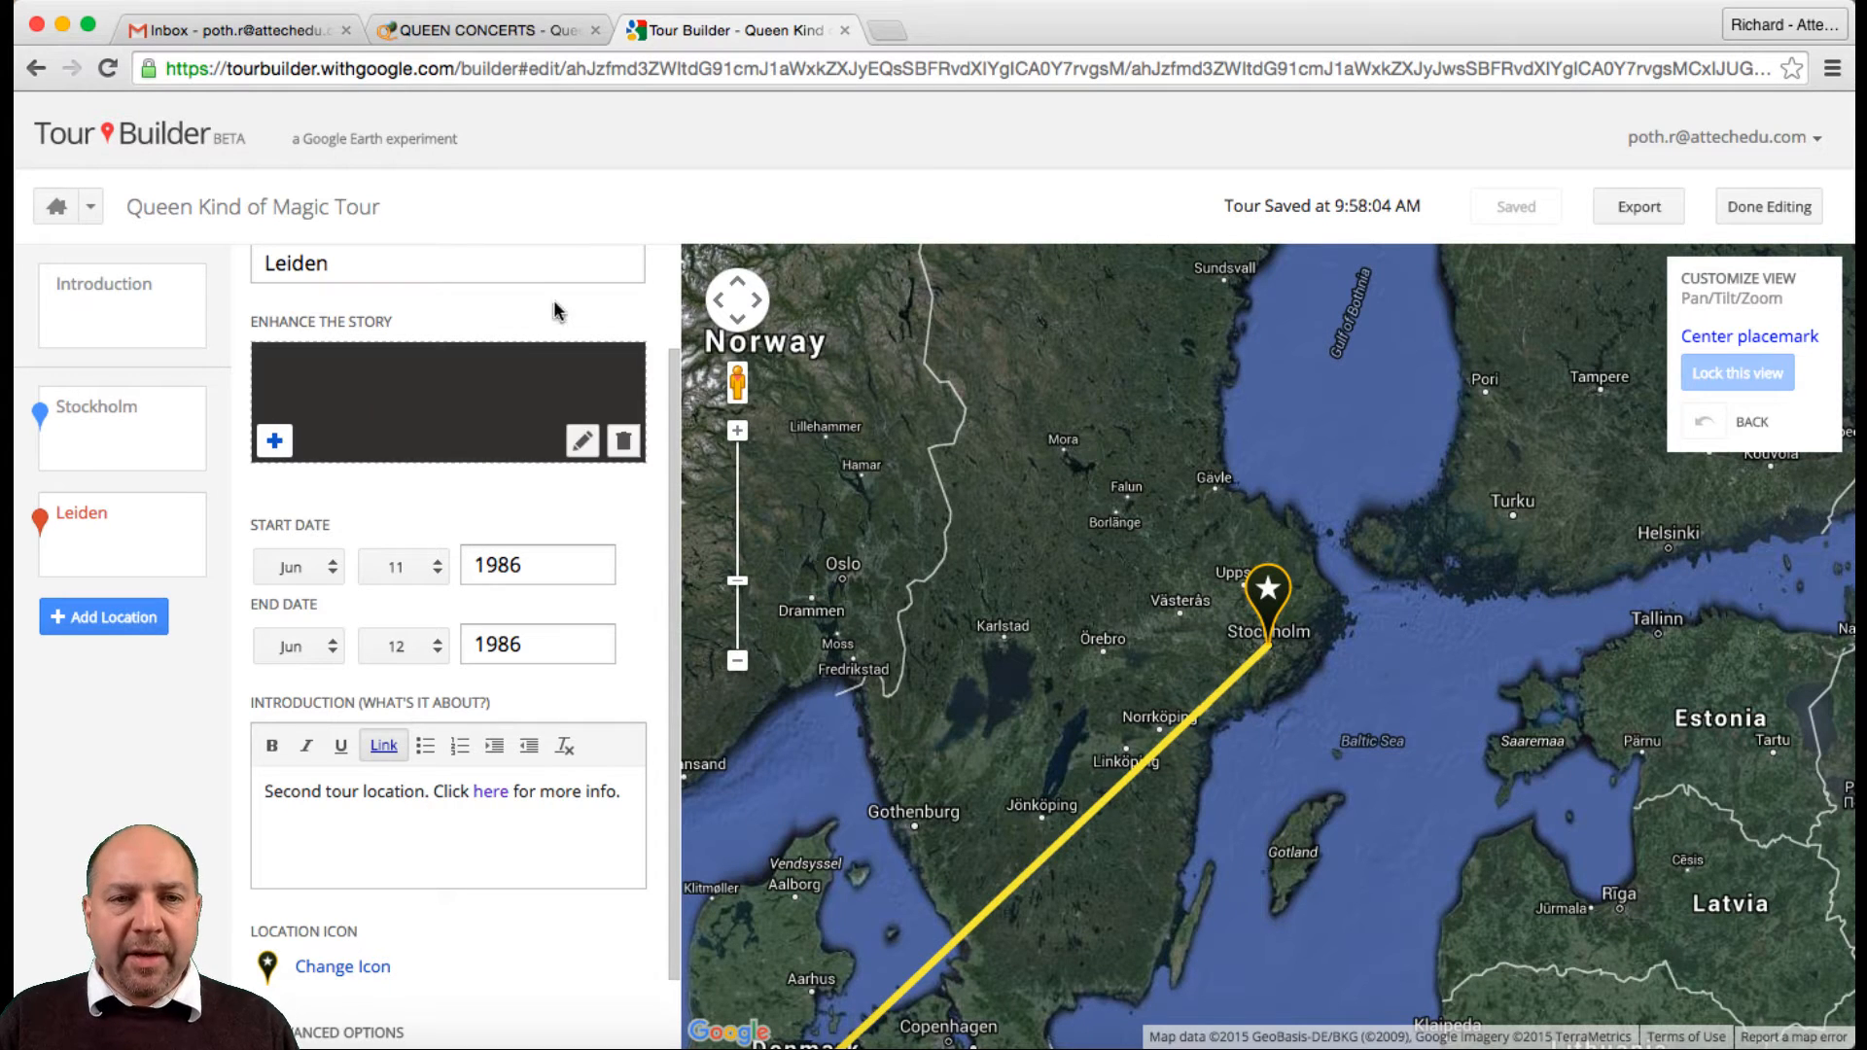
# Review the Leiden video's title and description, and look over the location's remaining settings
pyautogui.click(583, 445)
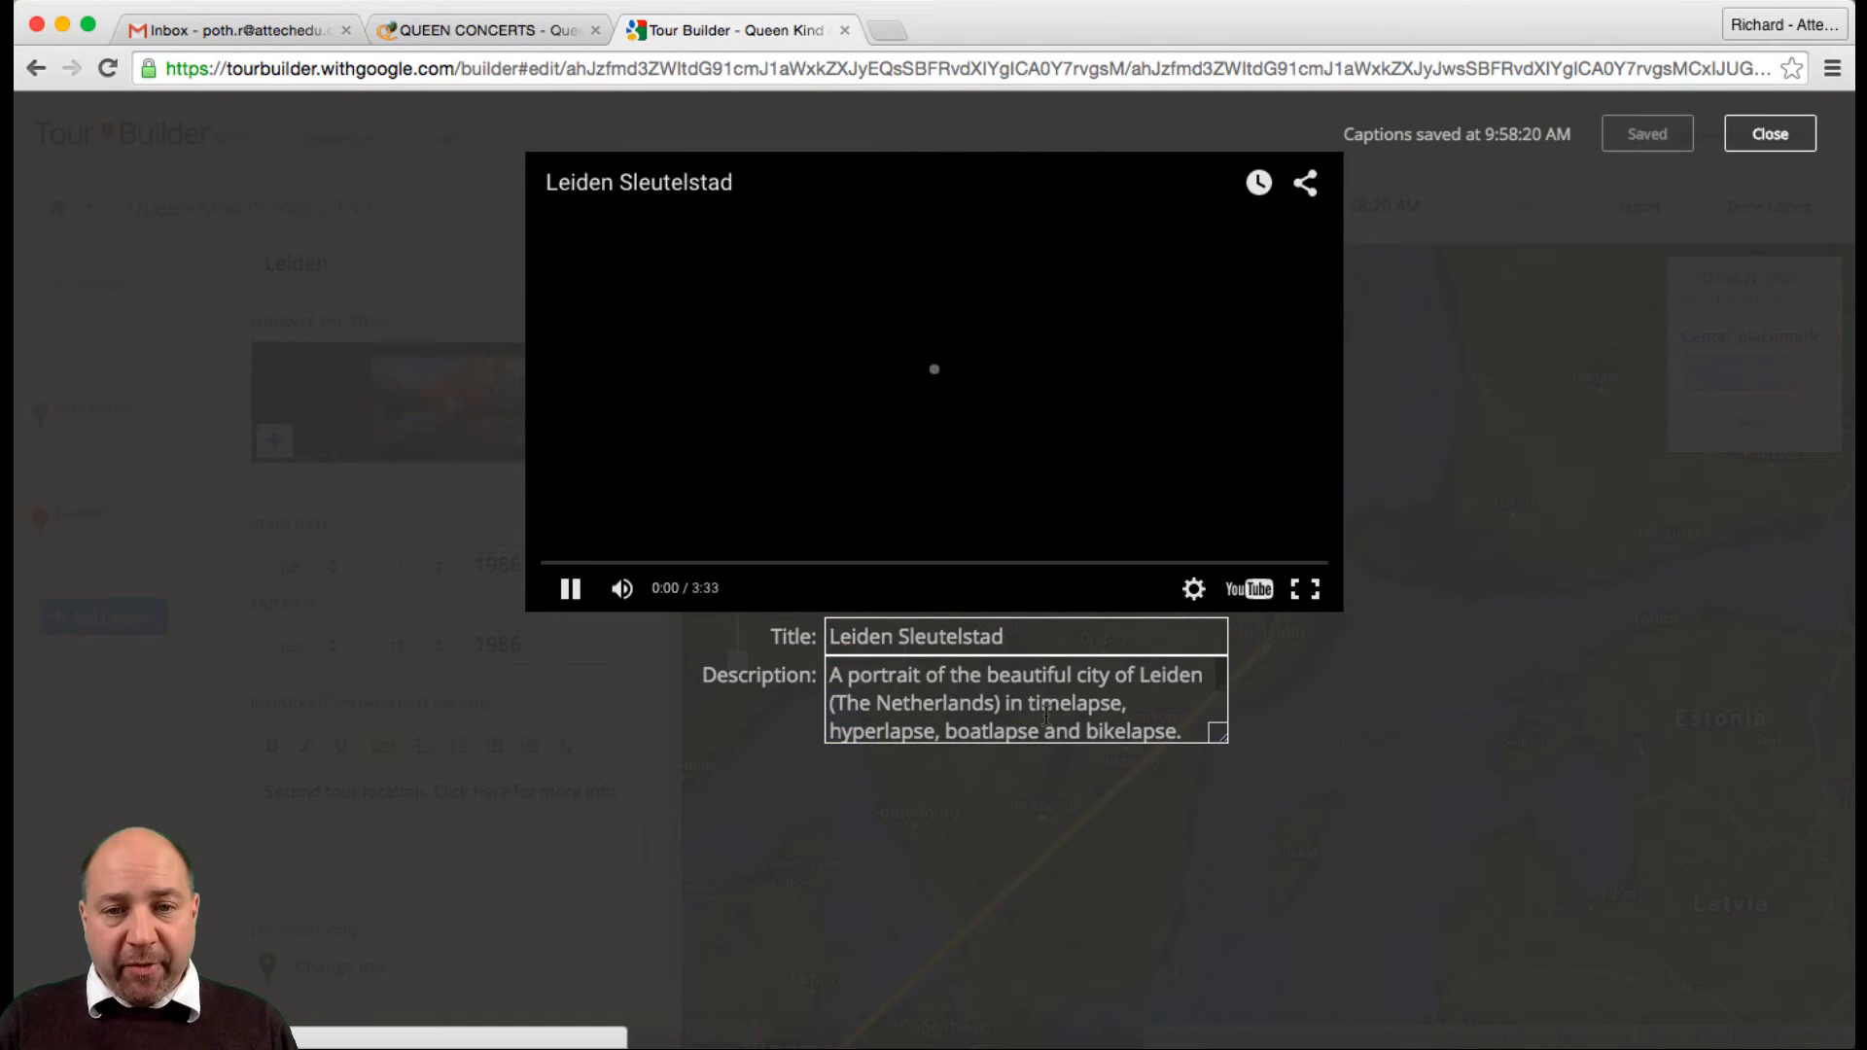
pyautogui.scroll(-2, 1042, 700)
pyautogui.scroll(2, 1045, 717)
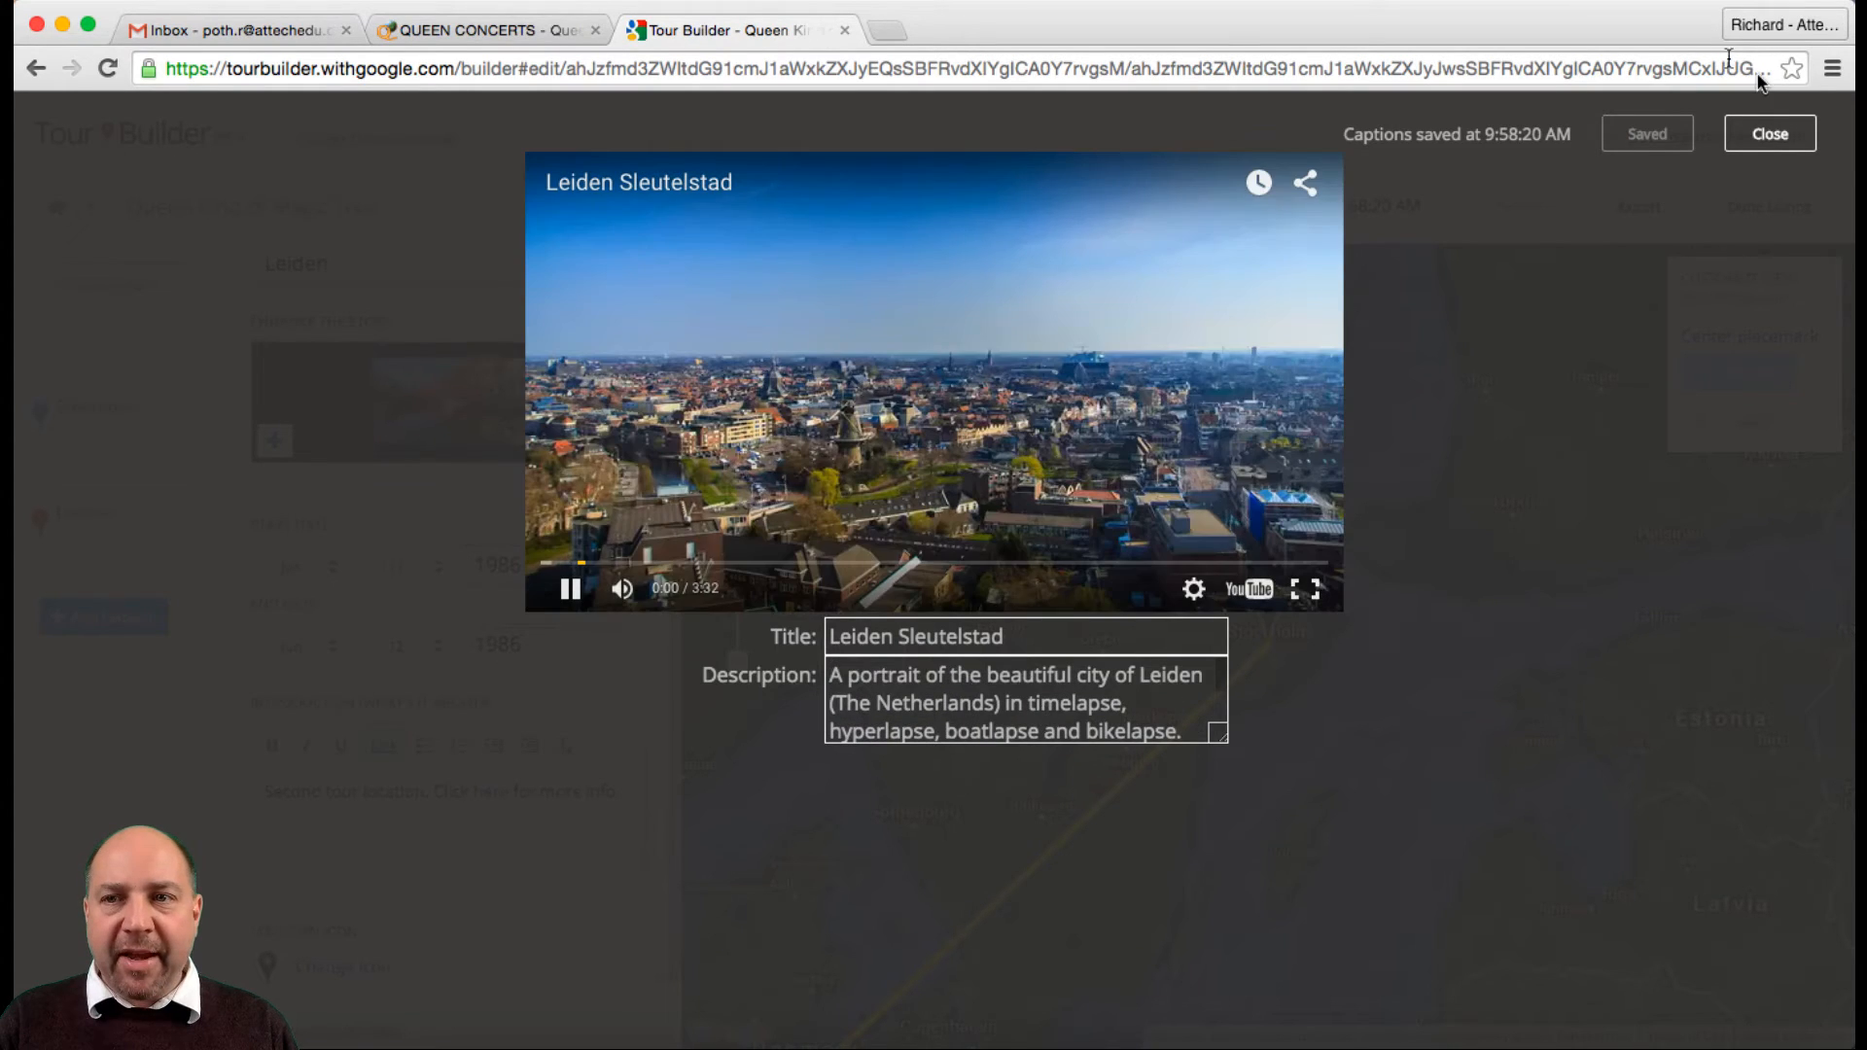
pyautogui.click(1770, 134)
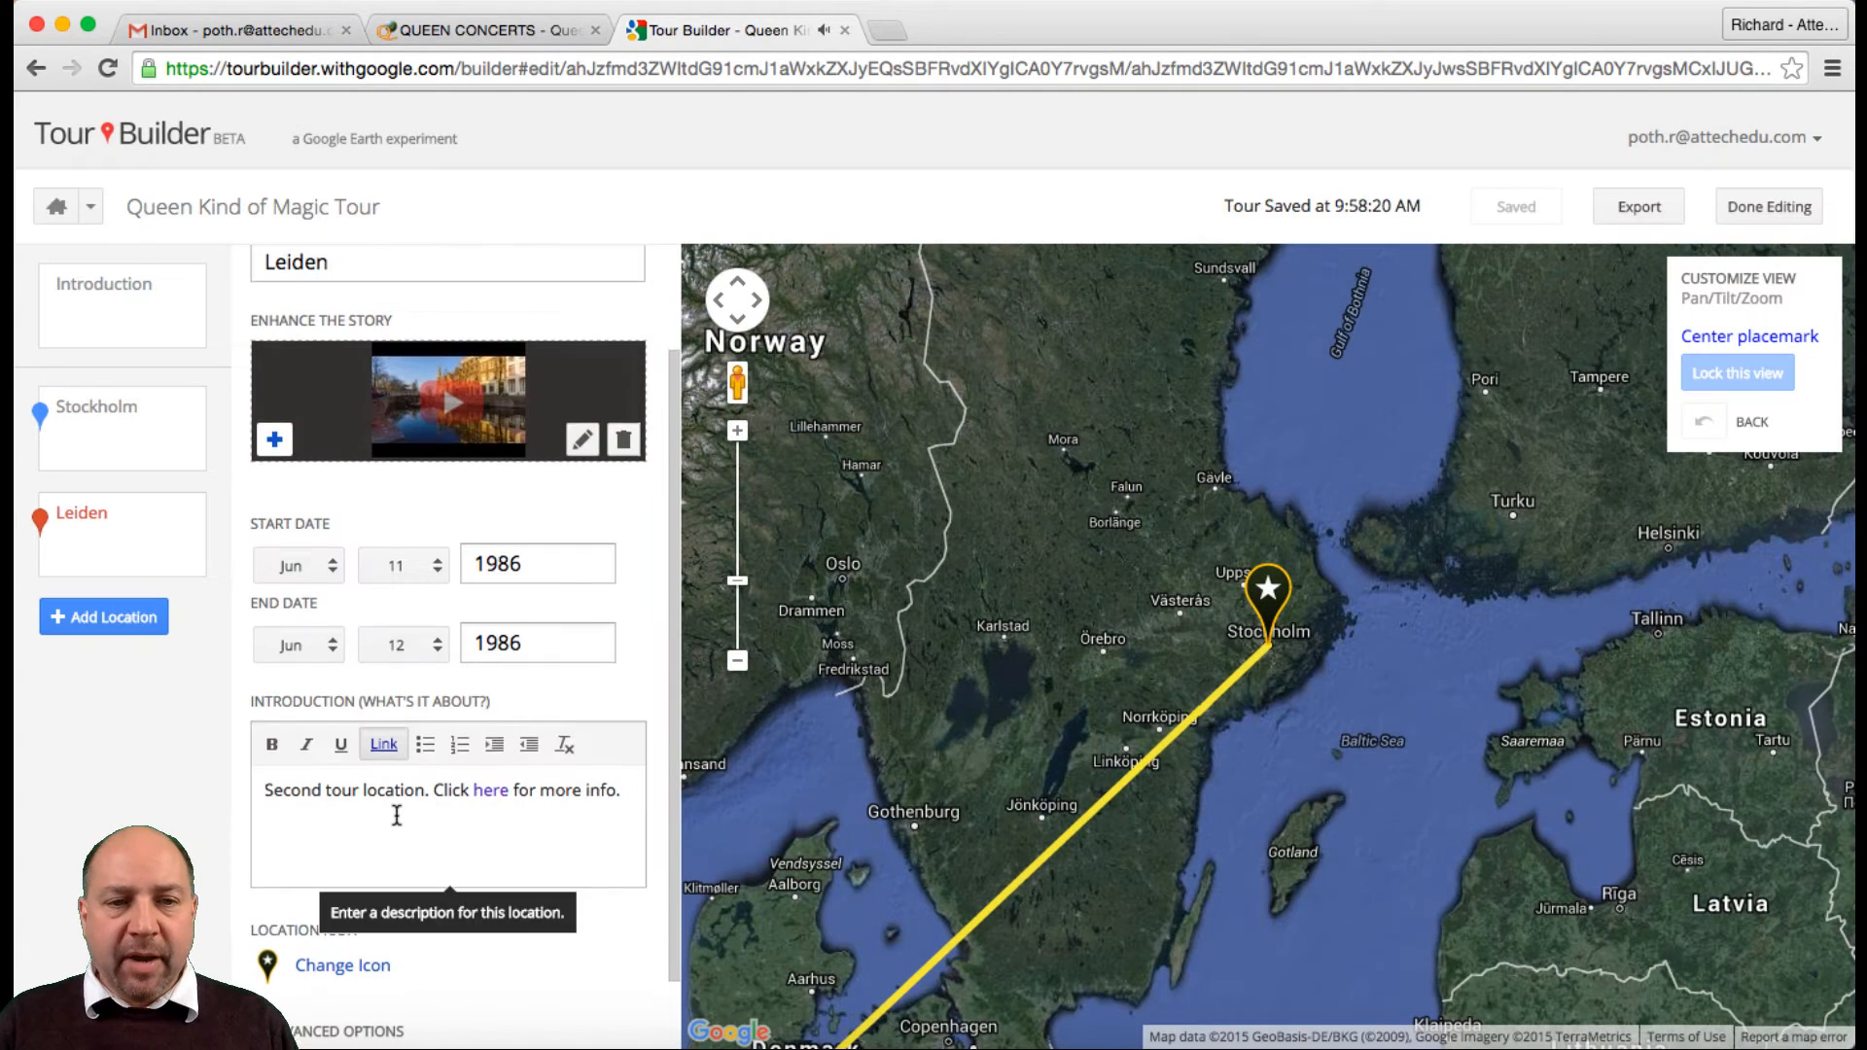
pyautogui.scroll(-2, 397, 822)
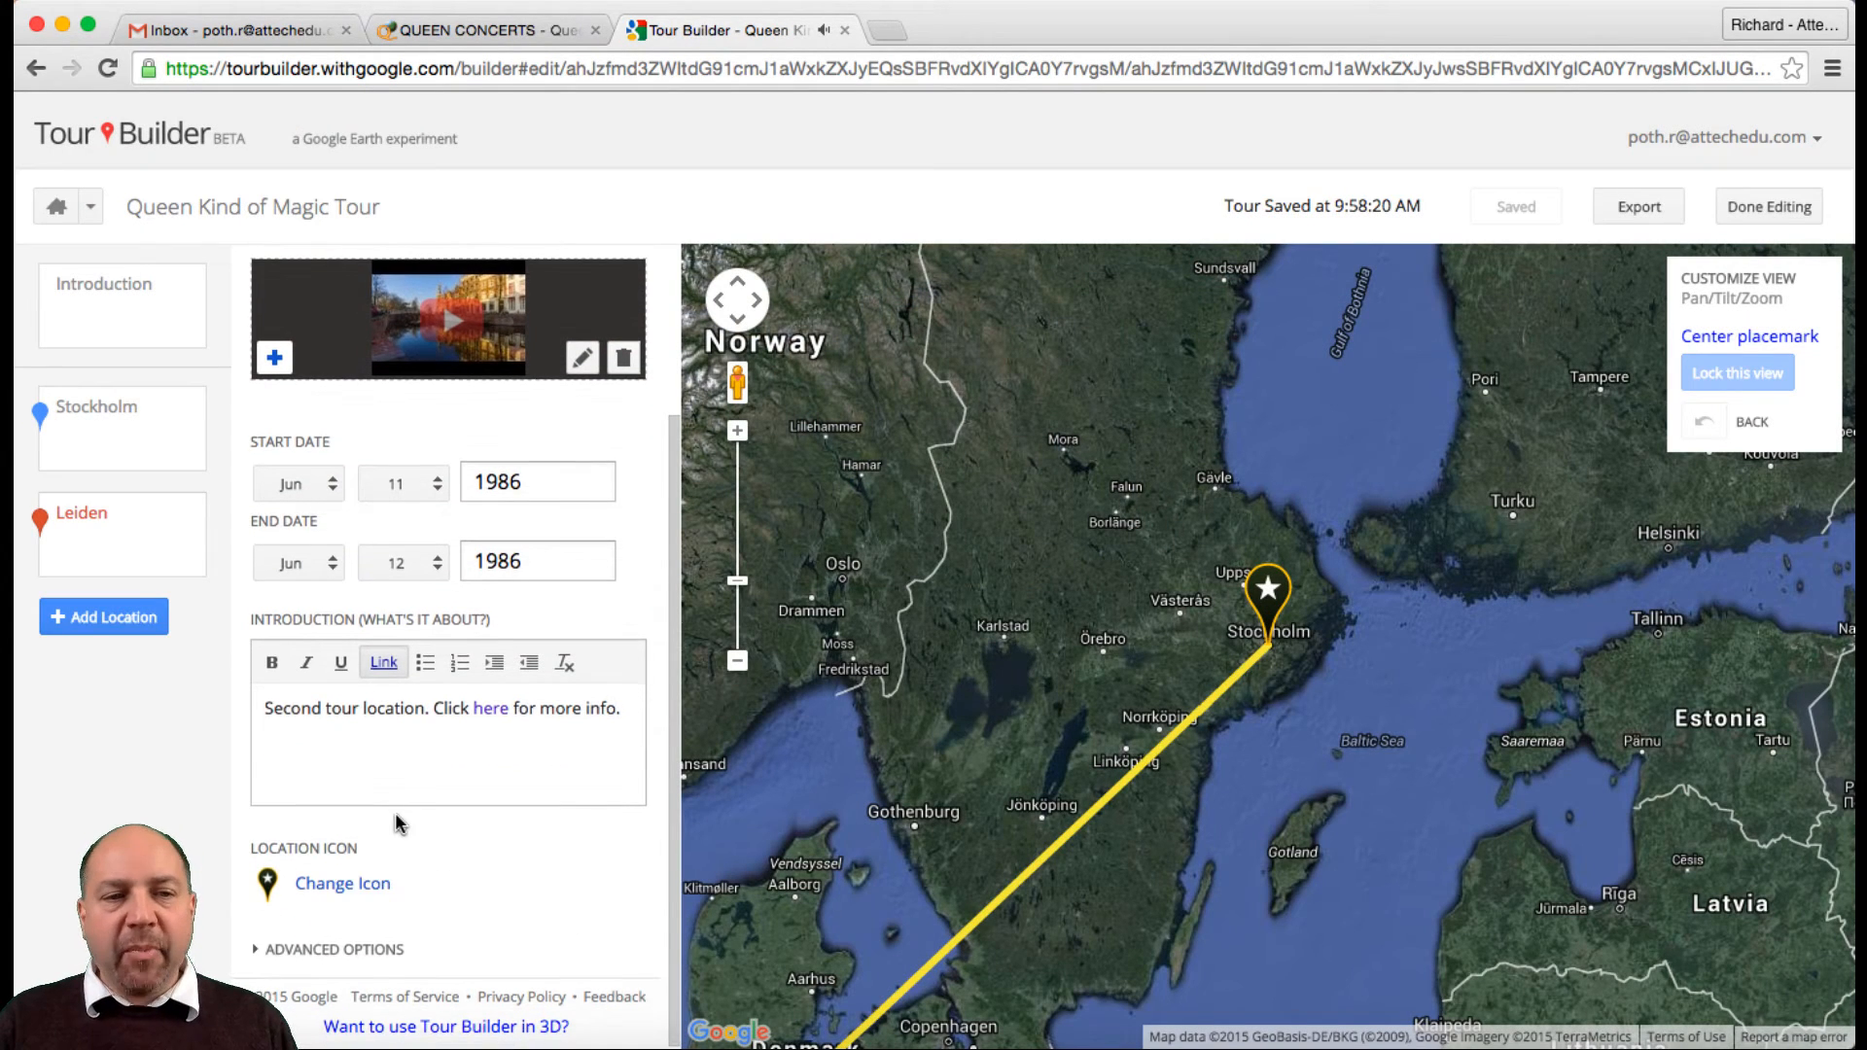
# Add tour locations for Paris and Brussels, giving Brussels a flower carpet photo and the date Jun 17, 1986, and finish editing
pyautogui.click(105, 618)
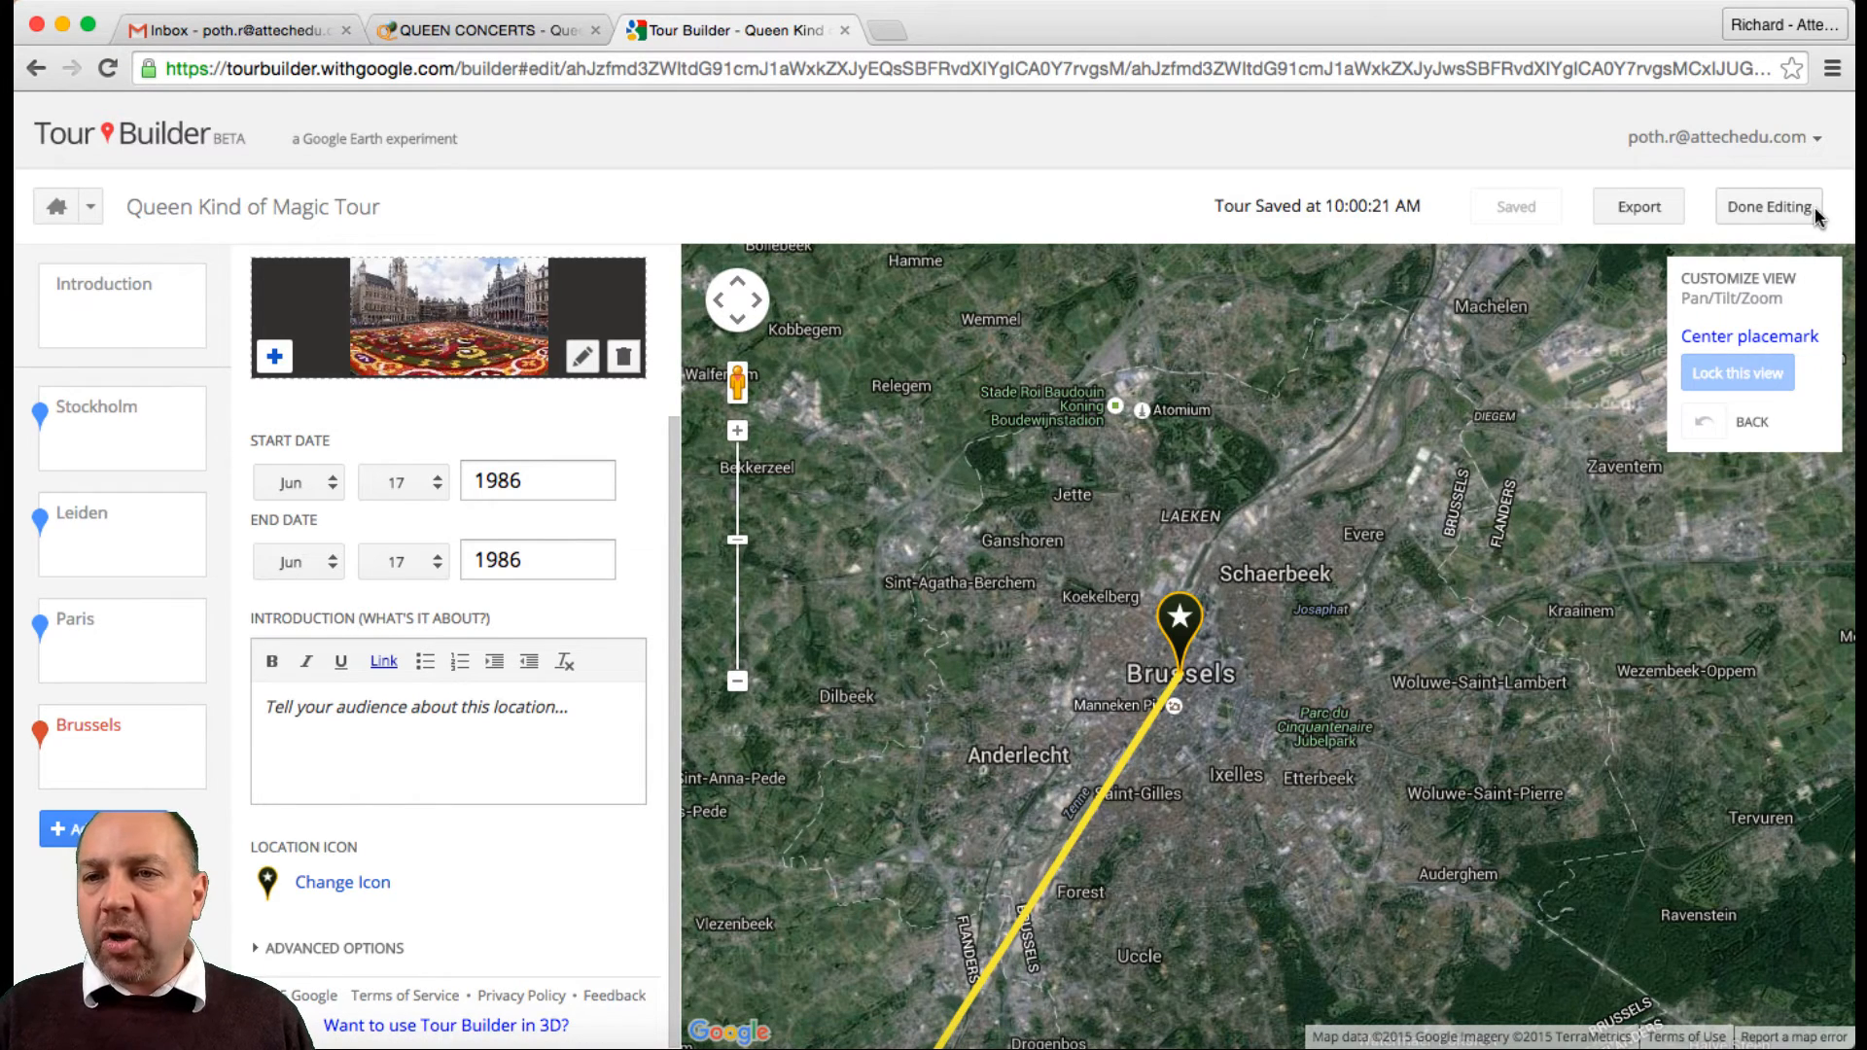
pyautogui.click(1761, 206)
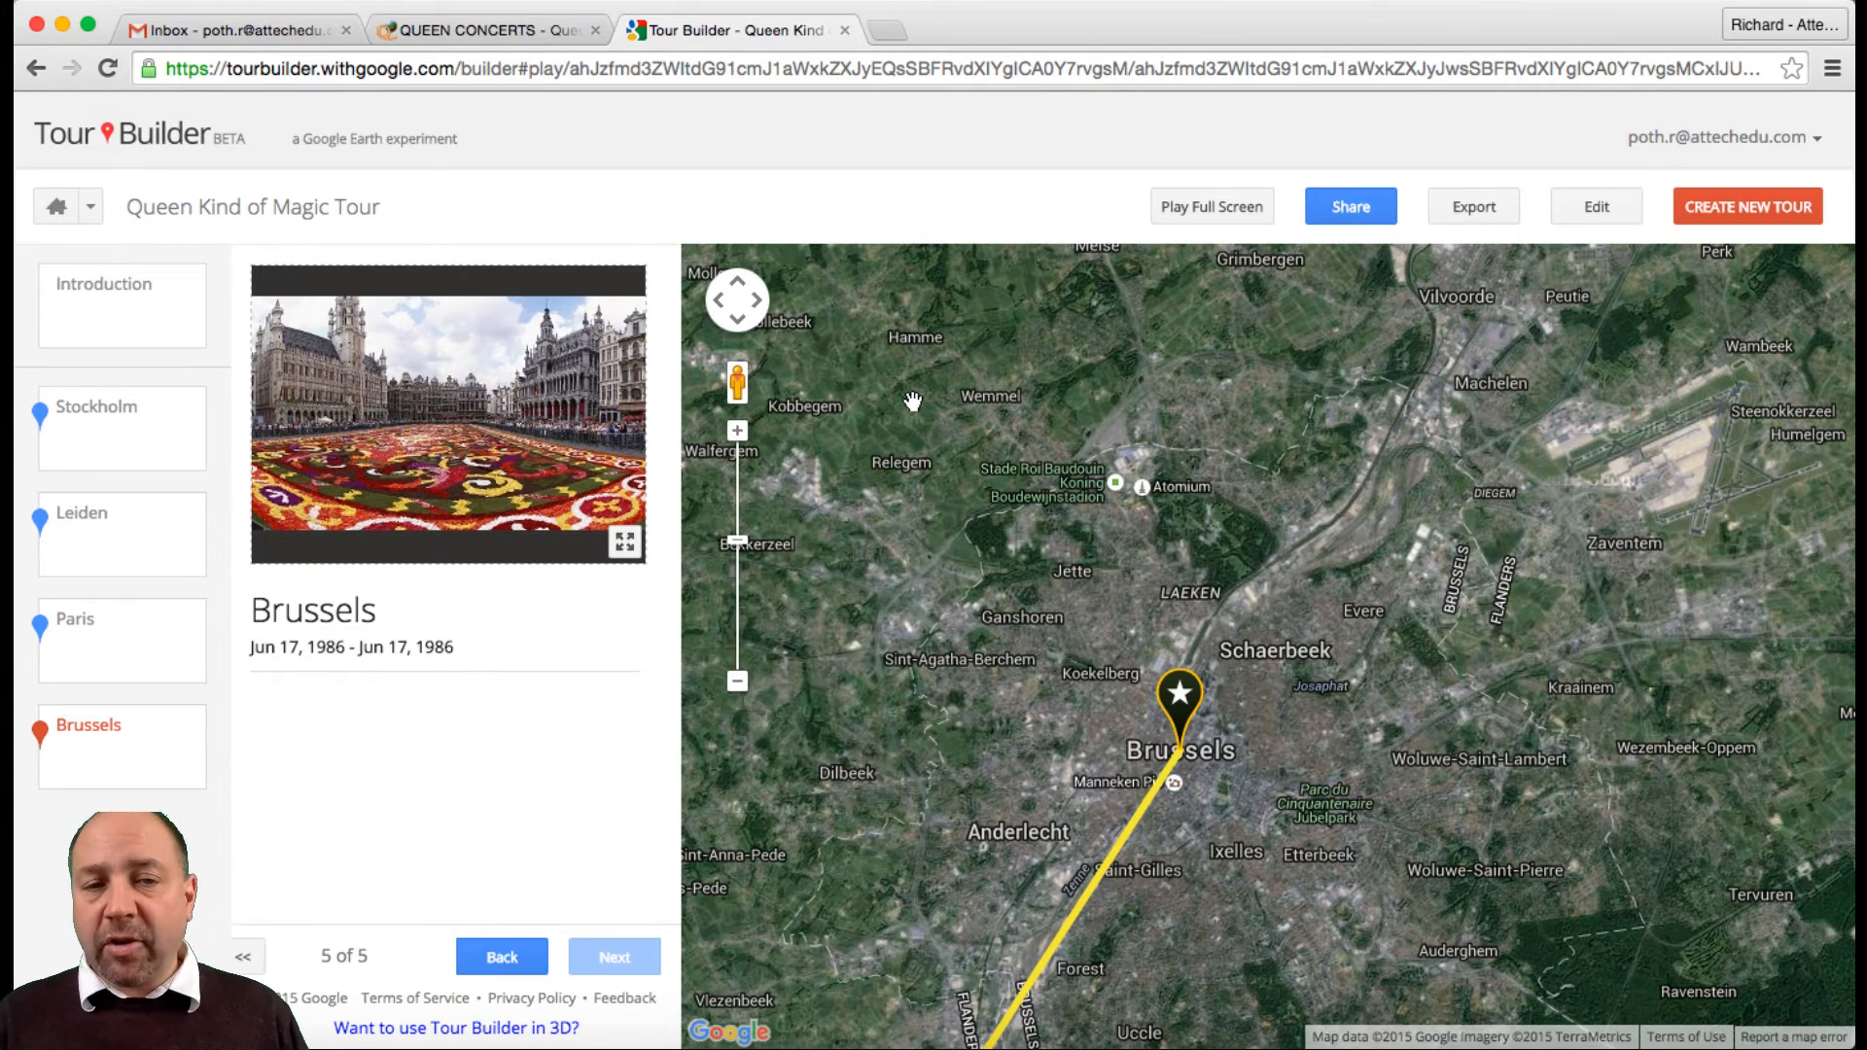
# Play the tour full screen from the introduction through Stockholm to Leiden
pyautogui.click(71, 312)
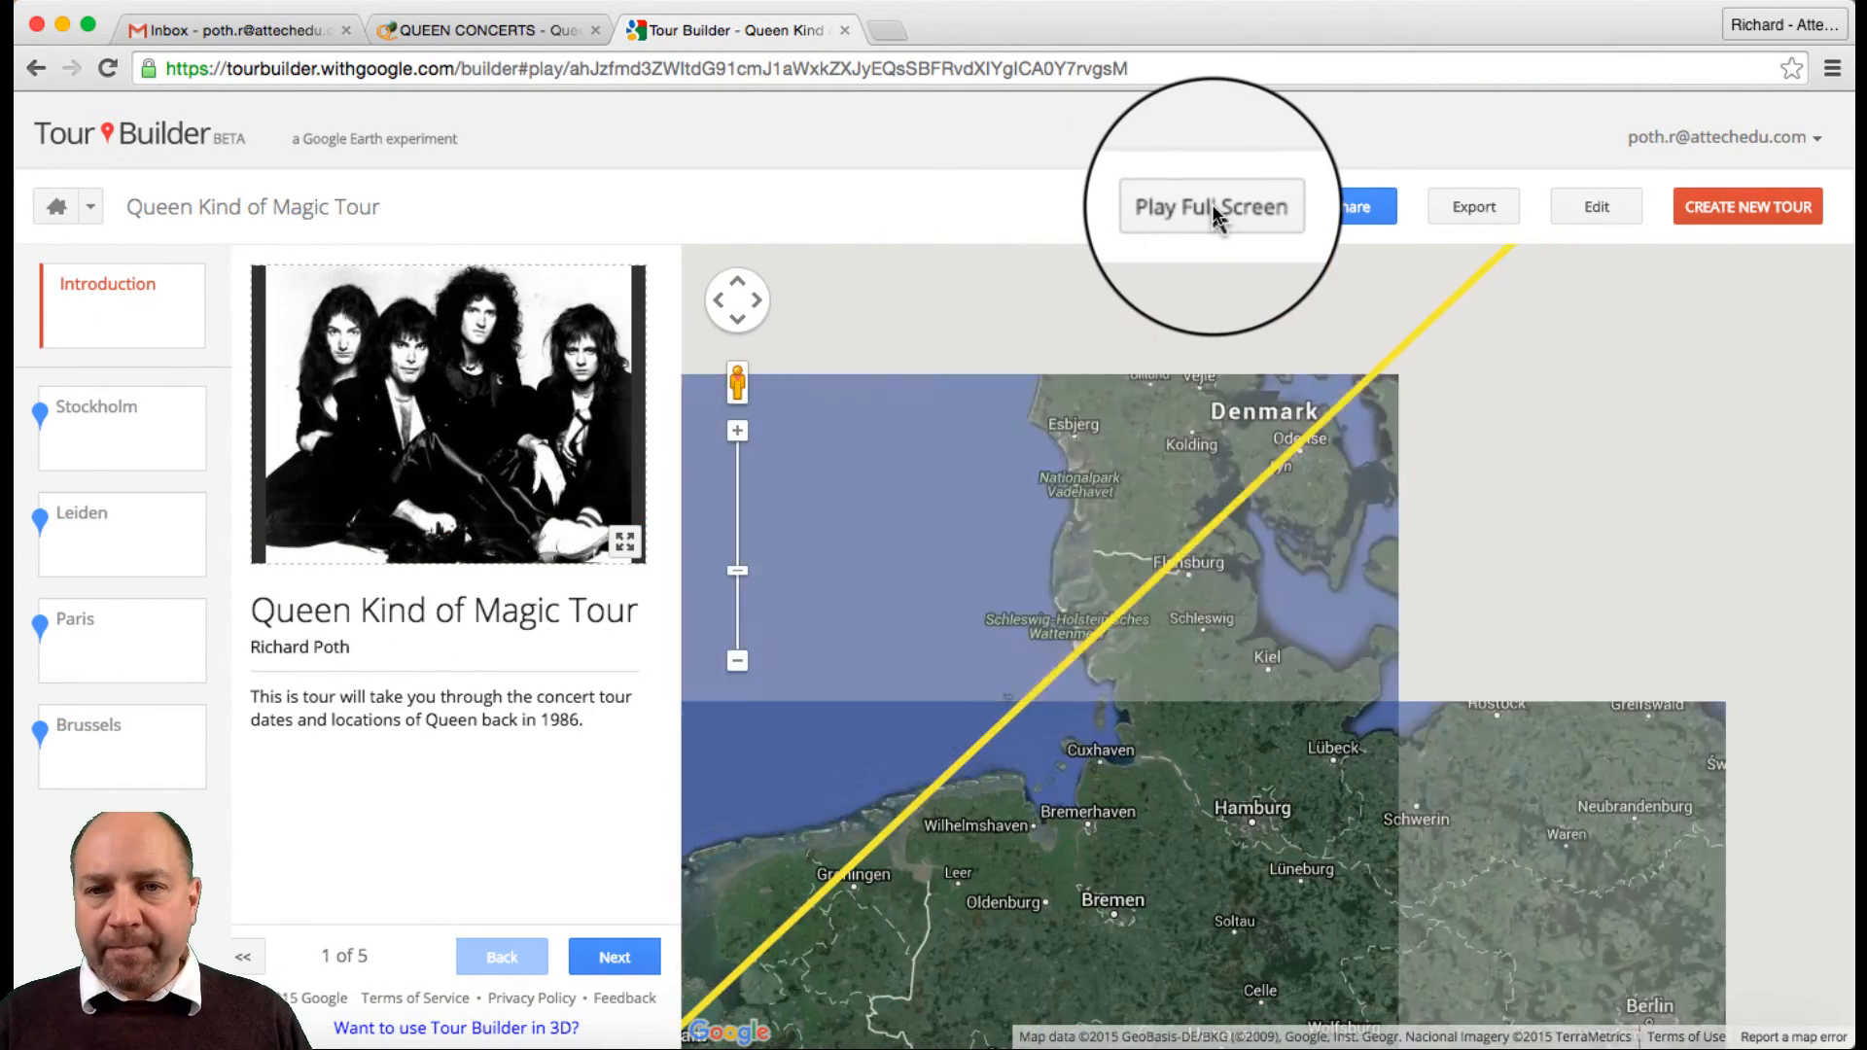
pyautogui.click(1211, 201)
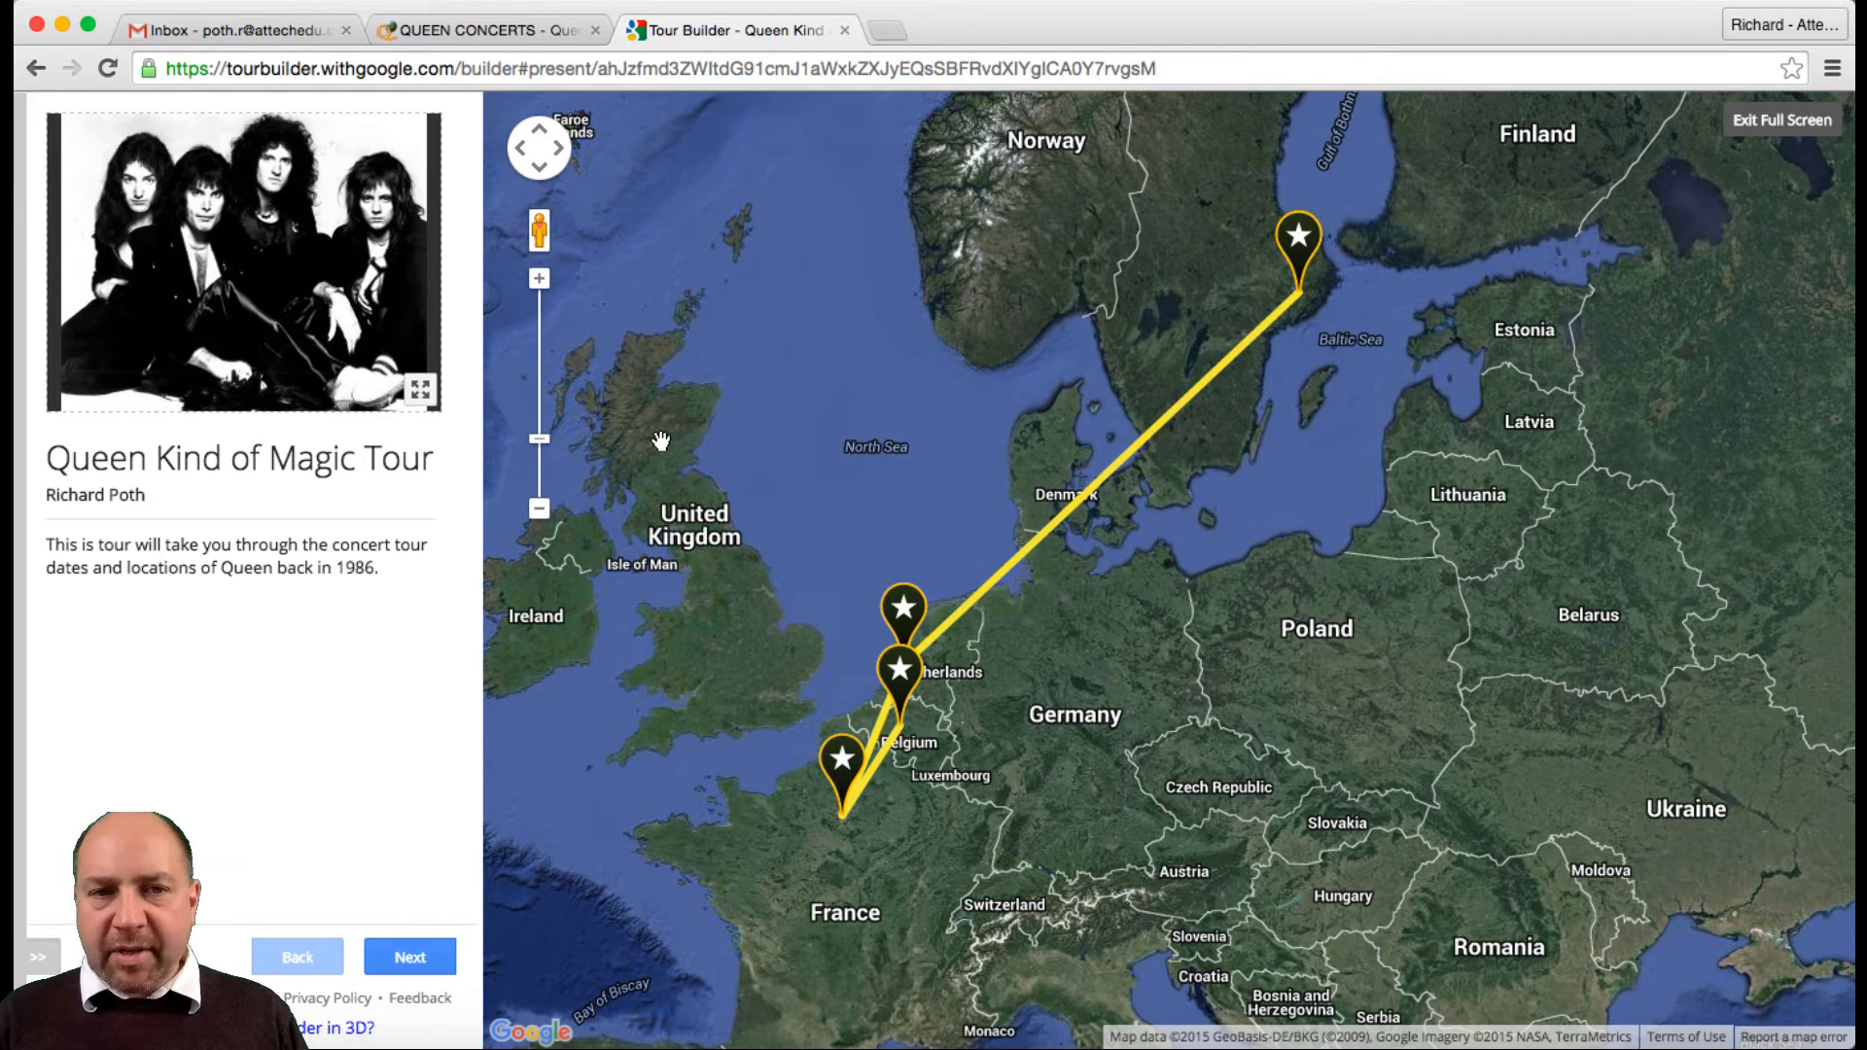
pyautogui.click(415, 956)
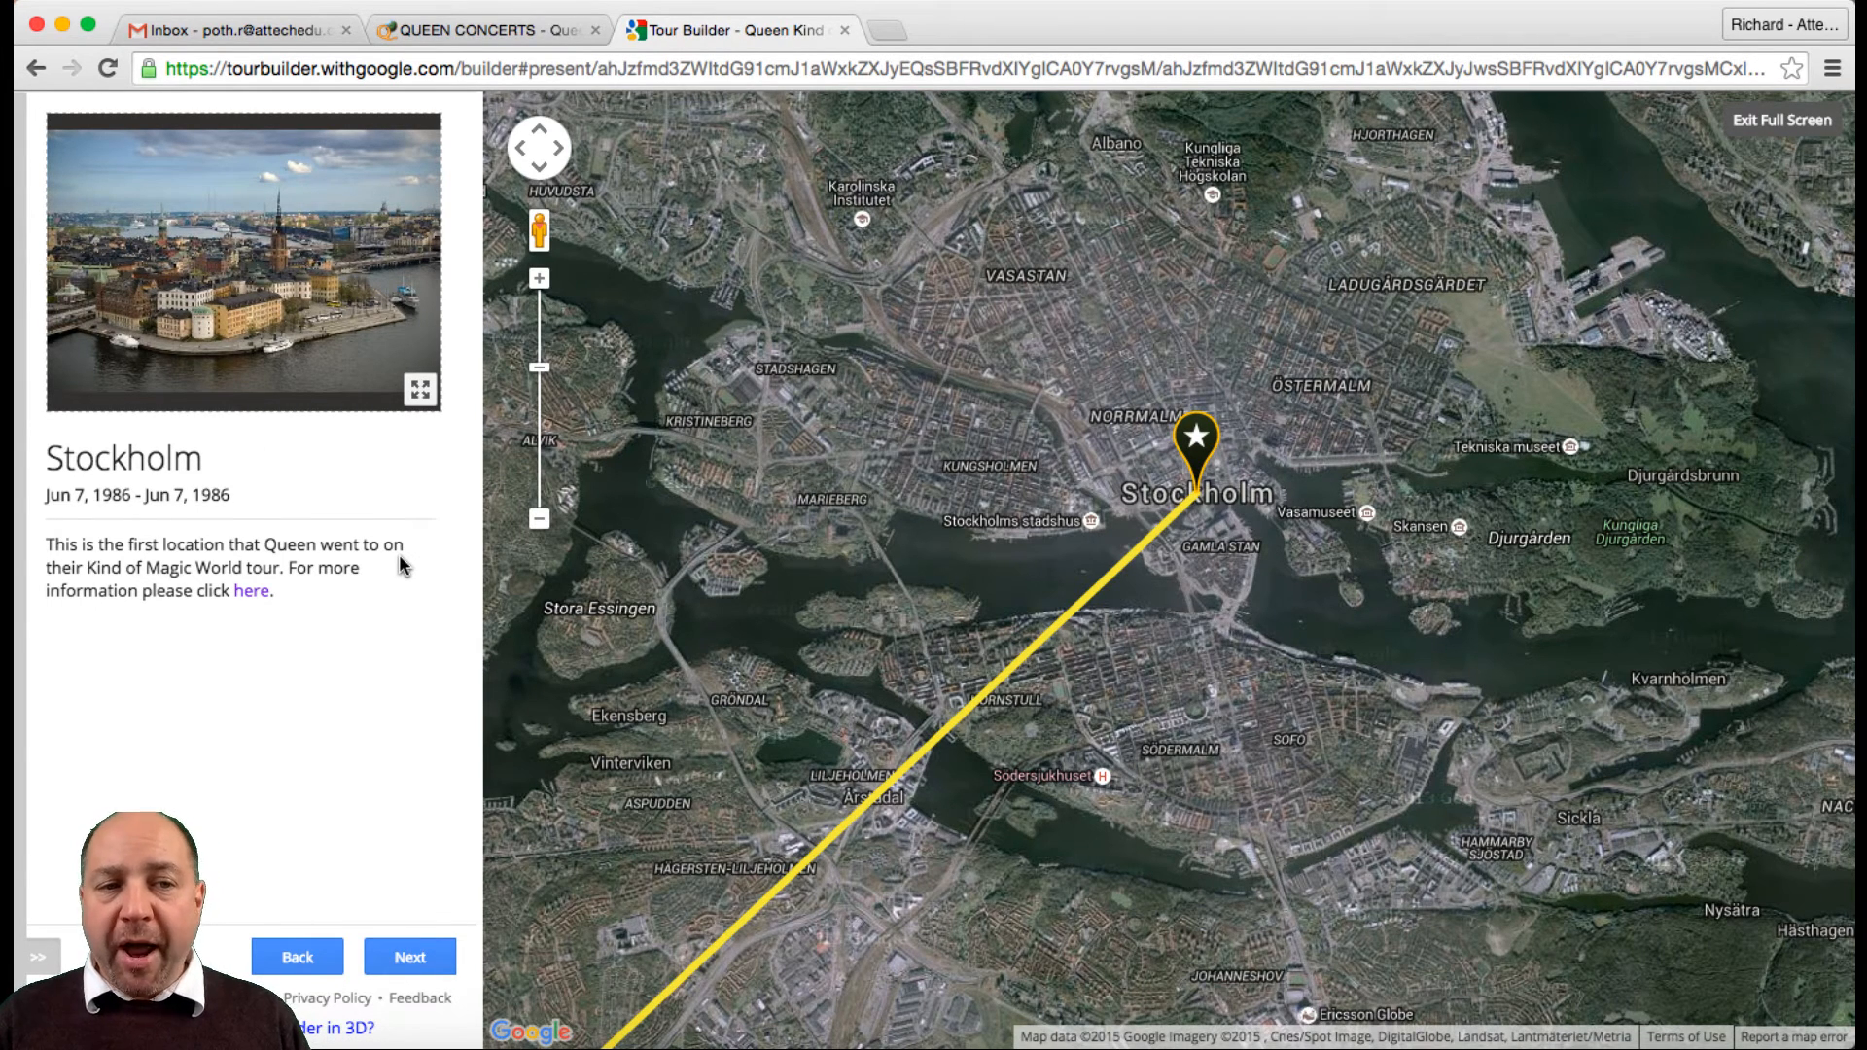
pyautogui.click(416, 961)
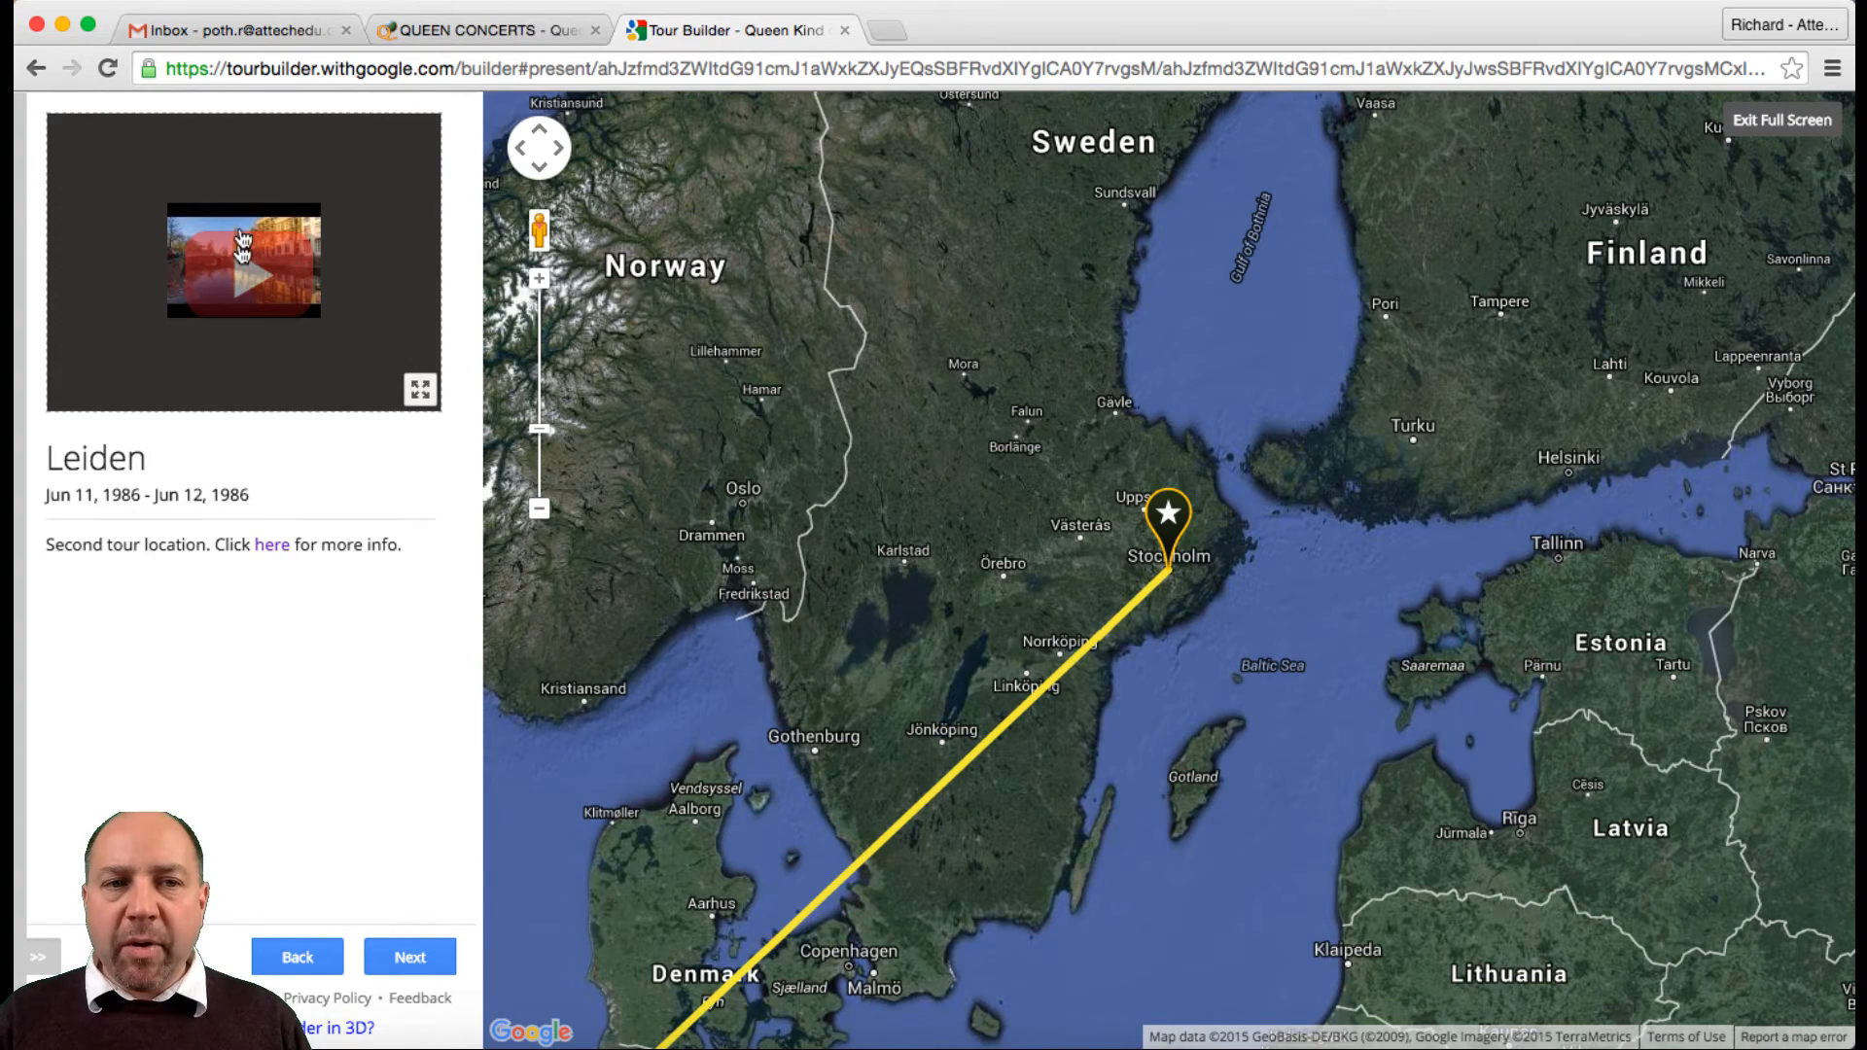
# Advance the full-screen tour from Leiden to Paris and leave full-screen playback
pyautogui.click(413, 959)
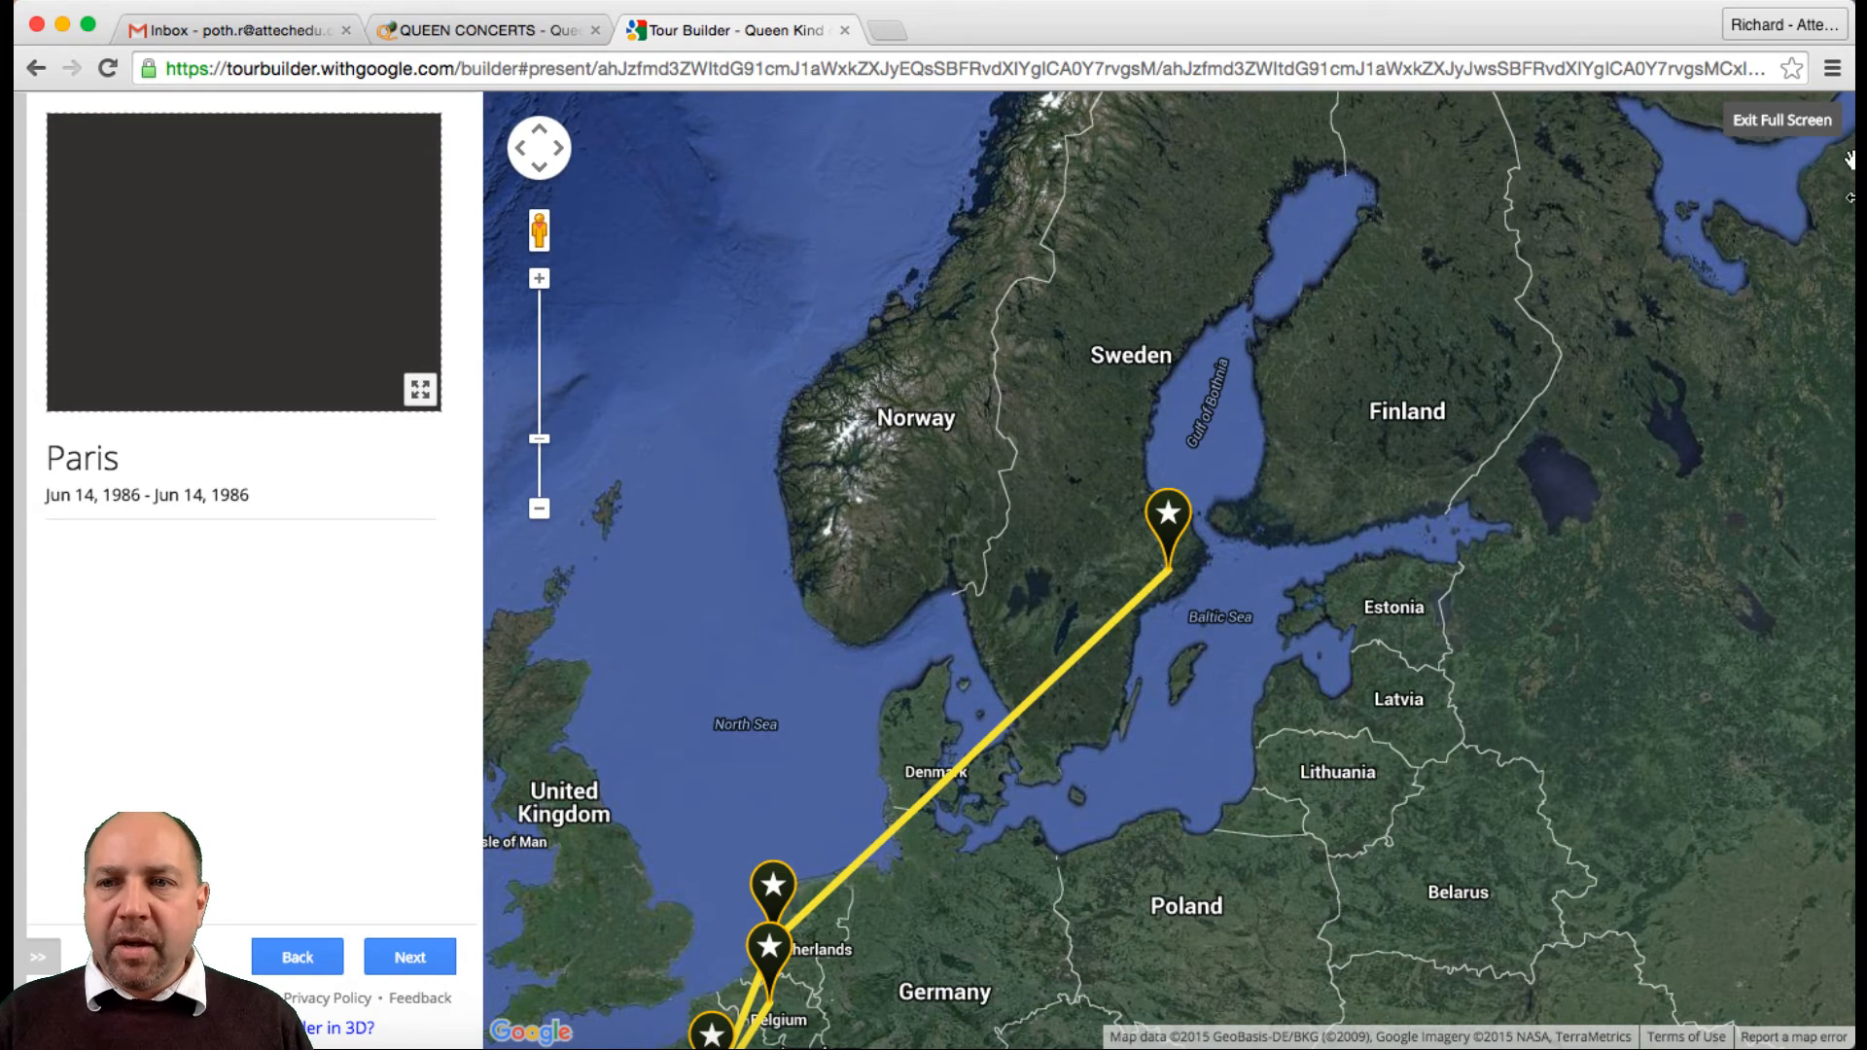
pyautogui.click(1782, 122)
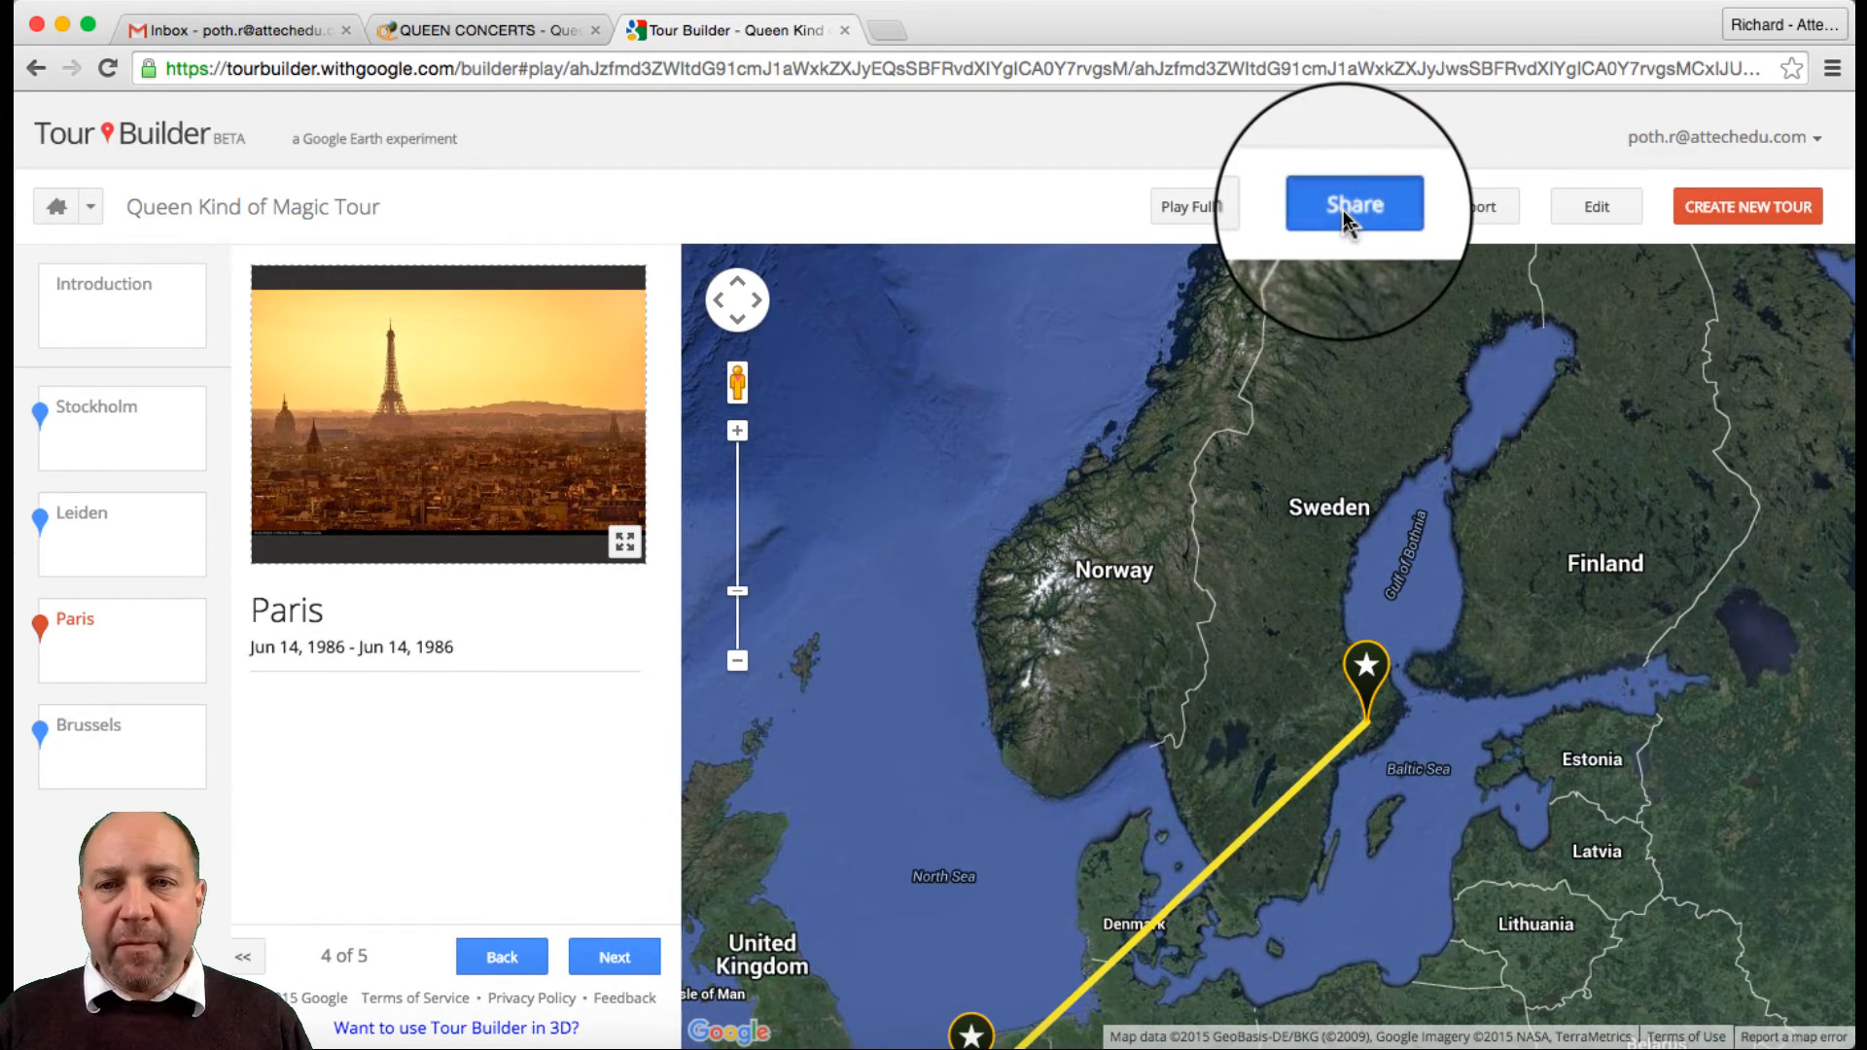
# Review the tour's sharing settings, including the field for inviting people, and its KML download option, closing both without inviting anyone or downloading
pyautogui.click(1347, 214)
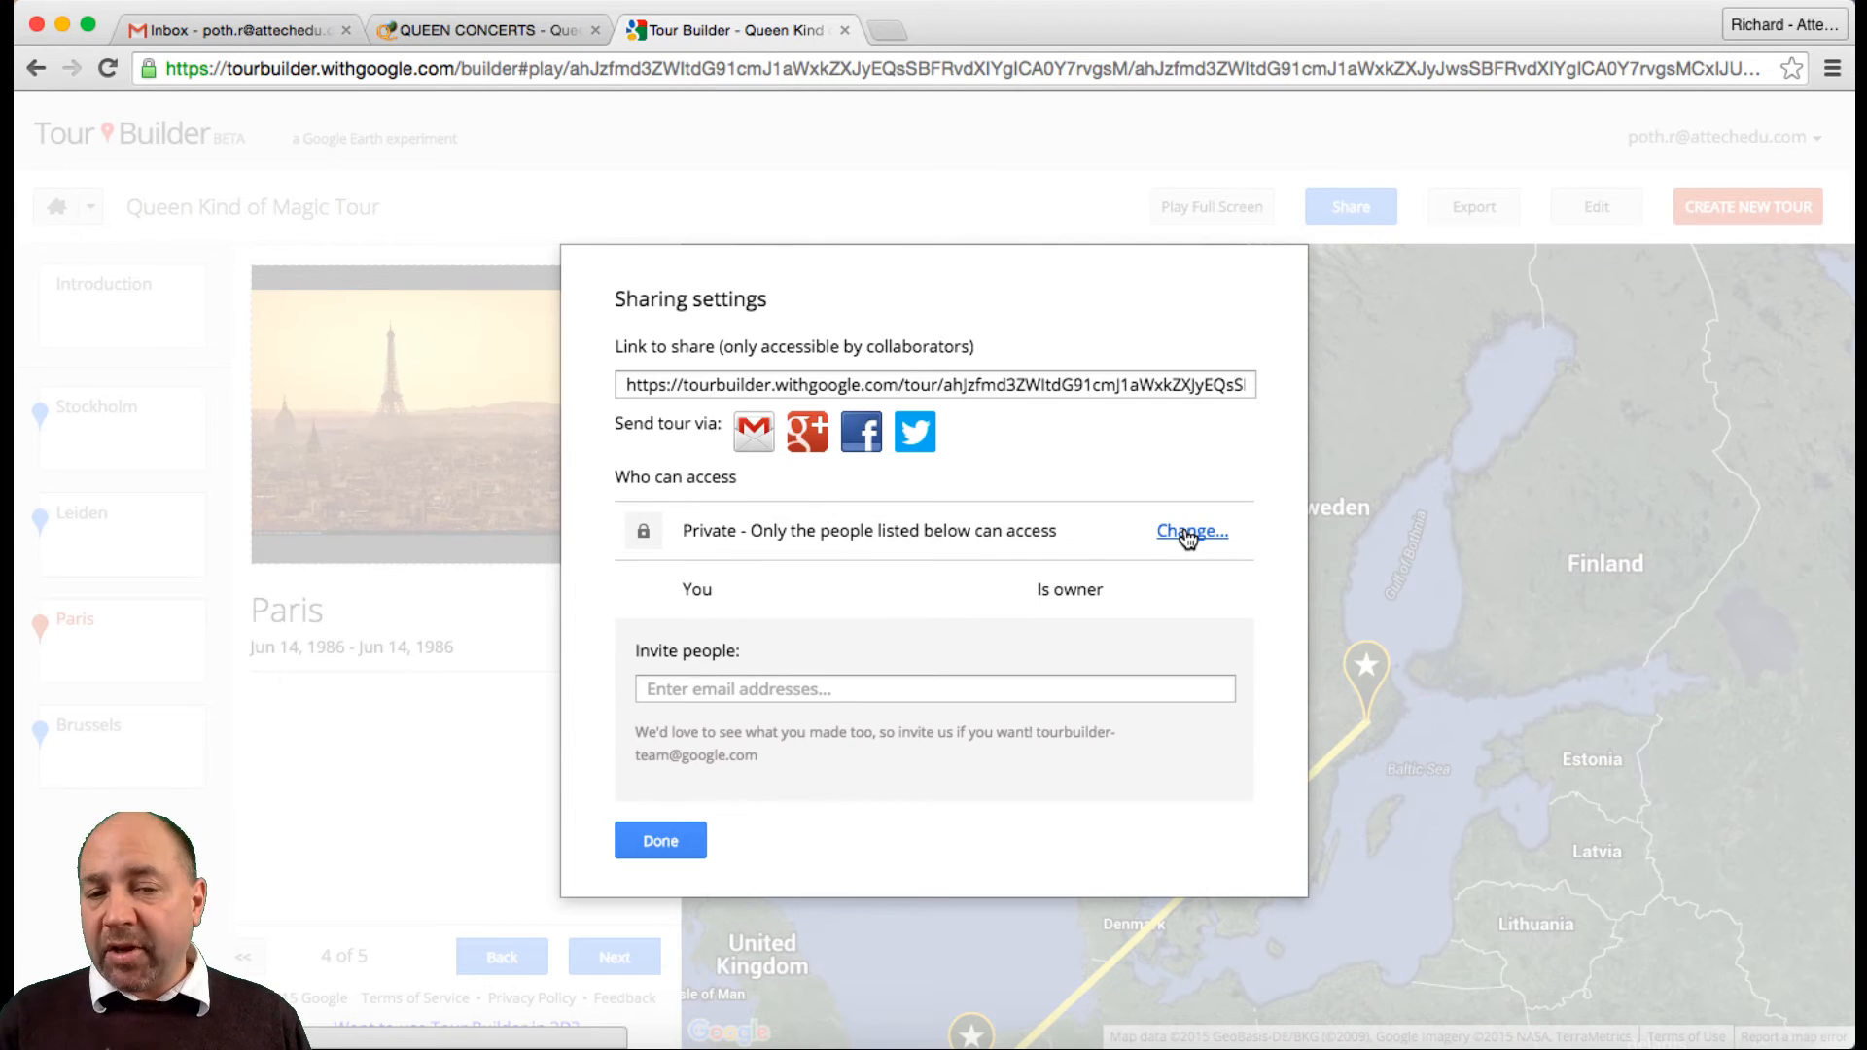
pyautogui.click(922, 688)
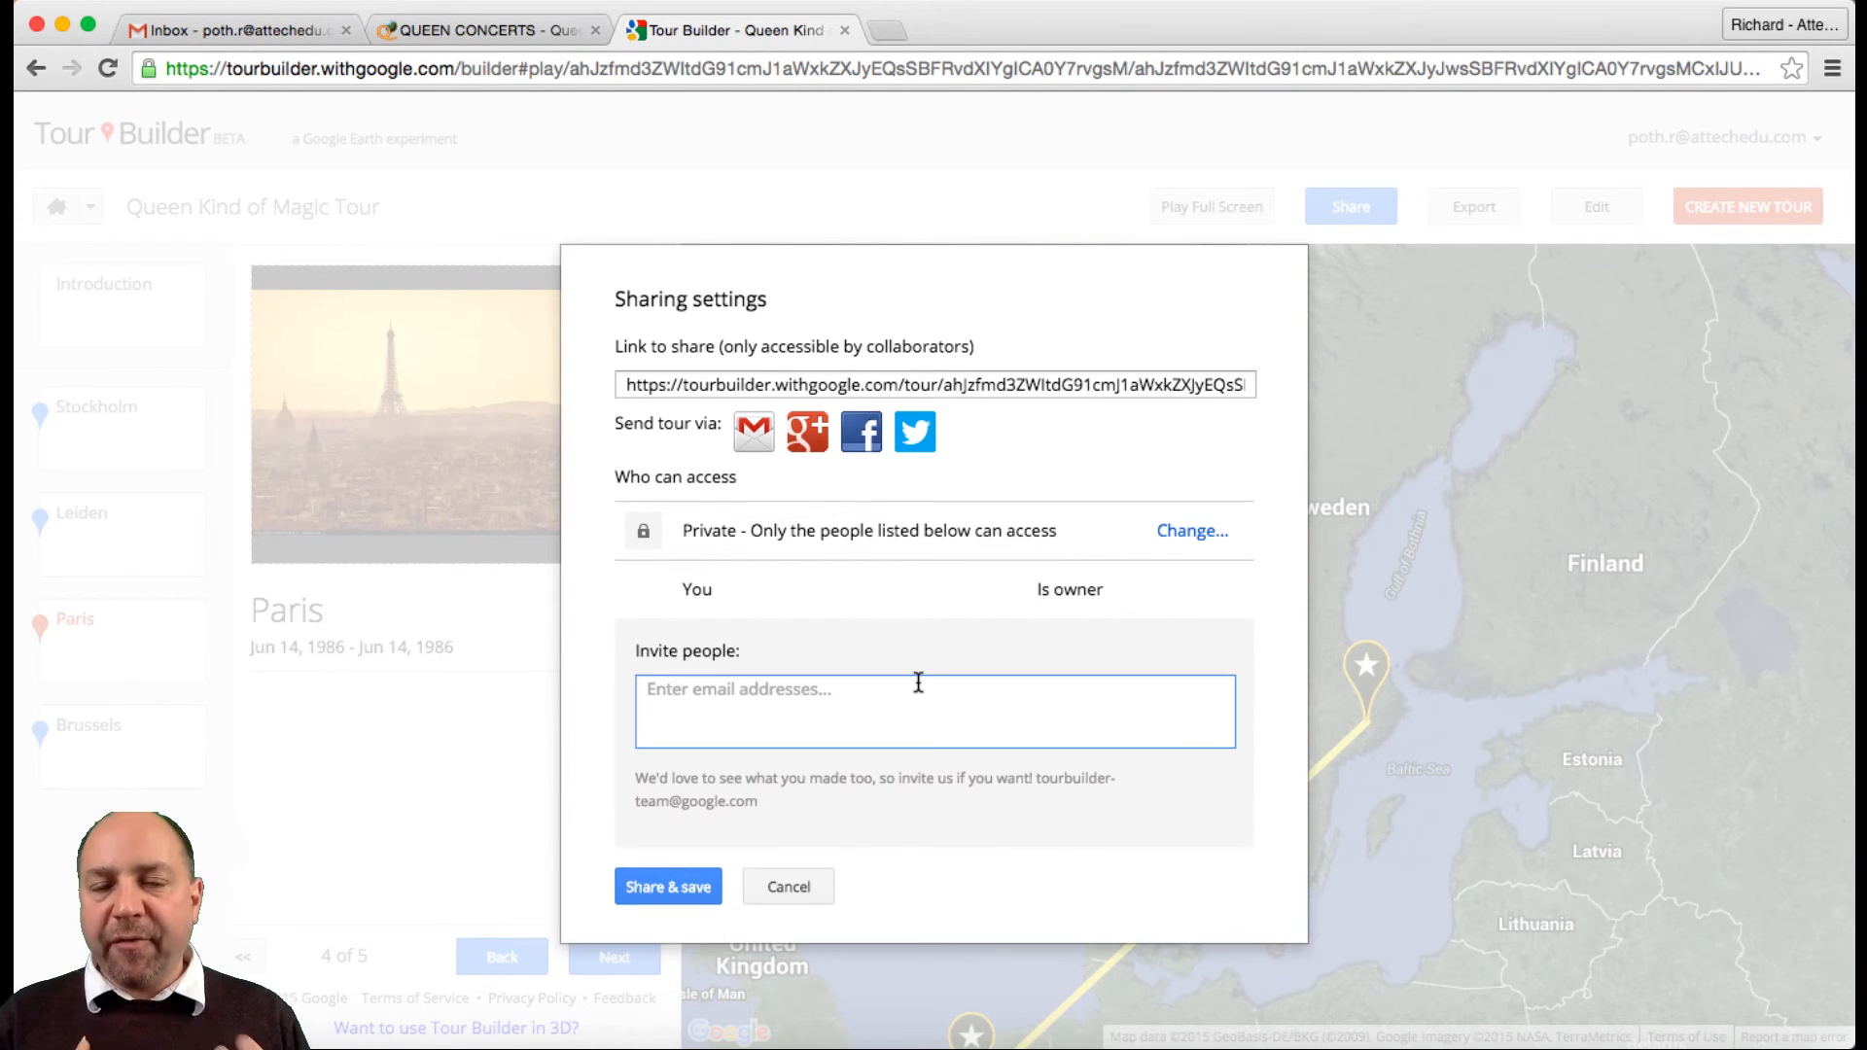
pyautogui.click(667, 887)
pyautogui.click(1473, 209)
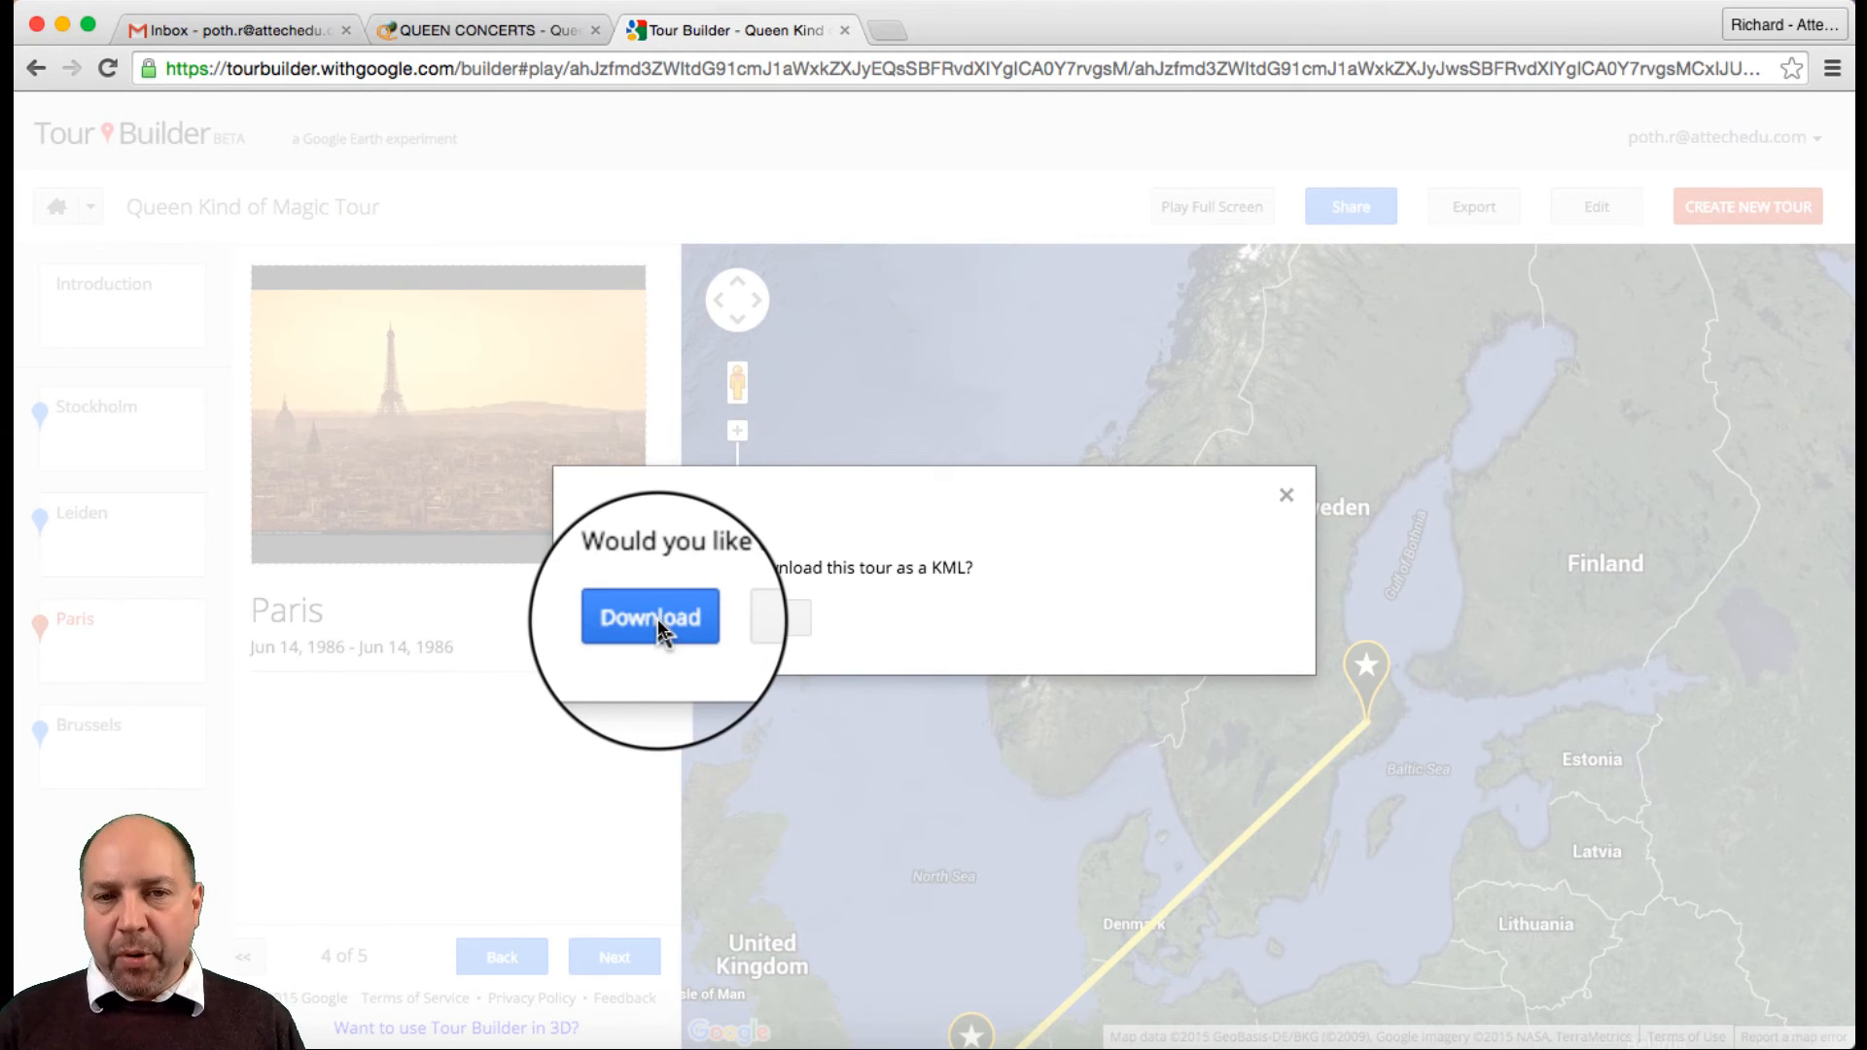
pyautogui.click(764, 619)
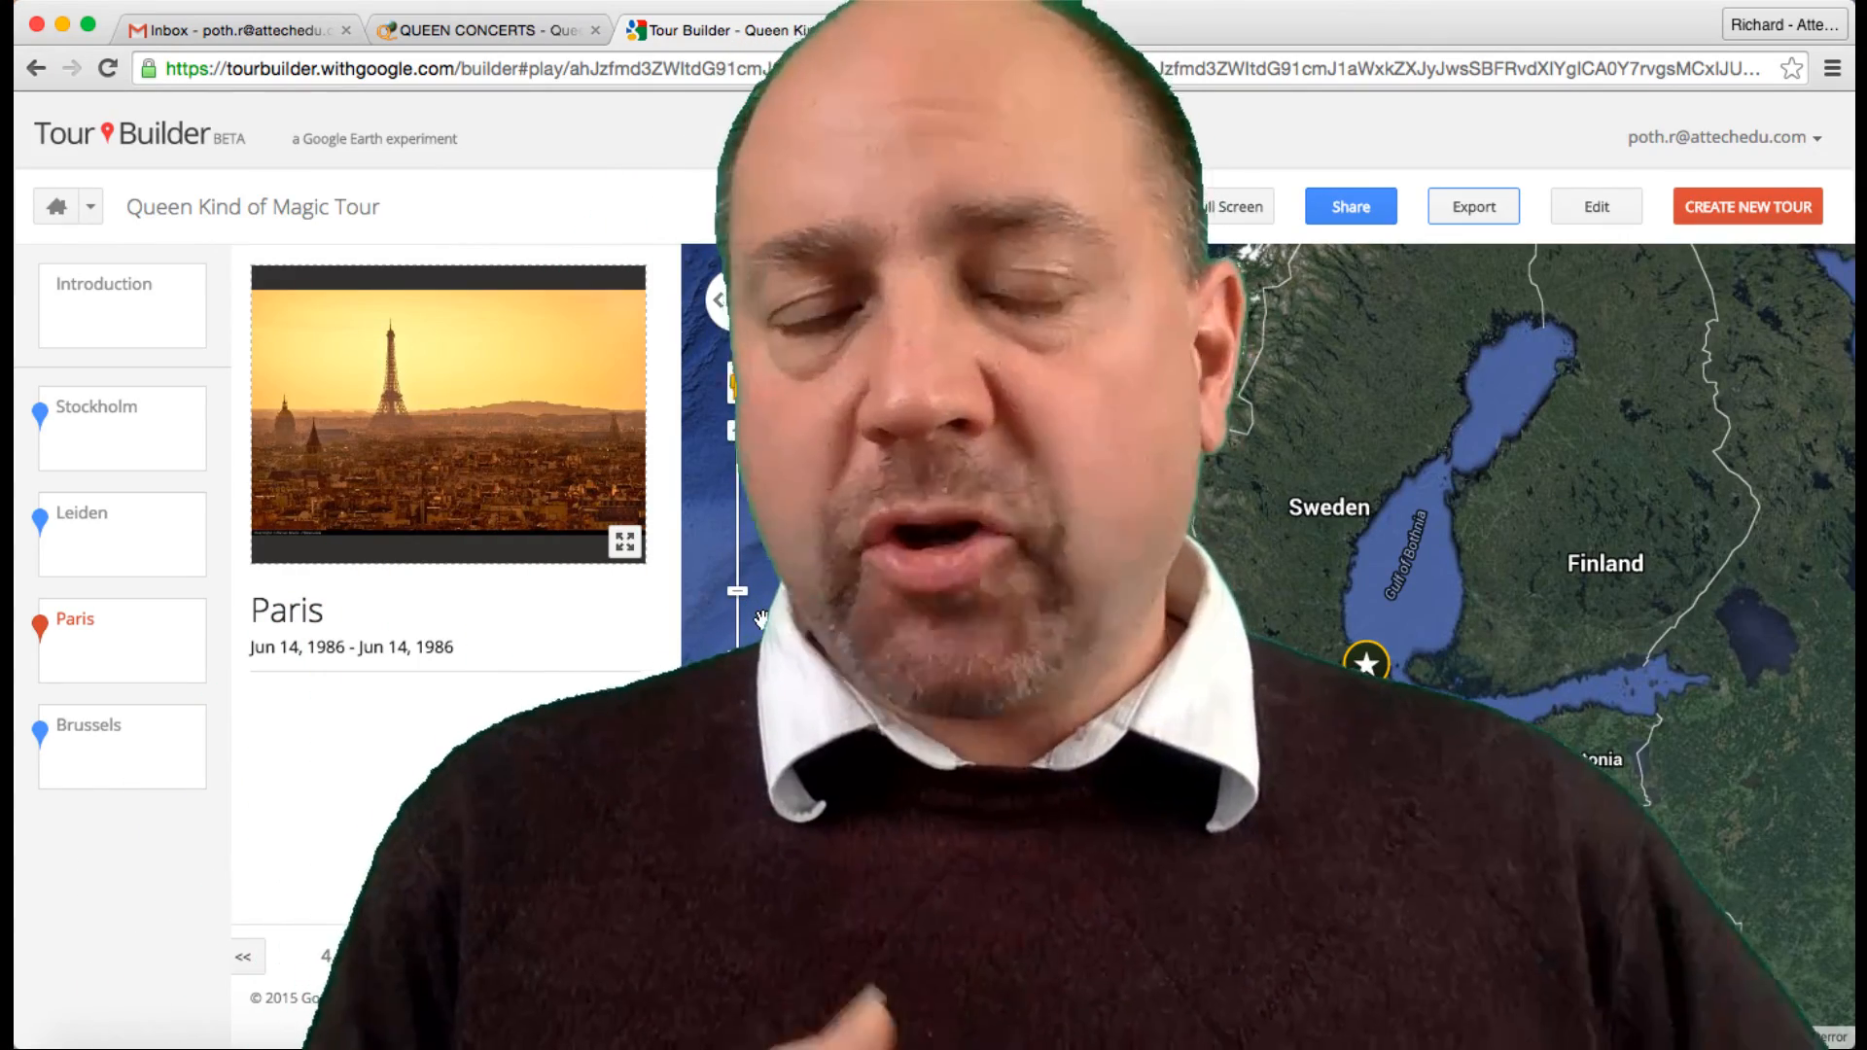